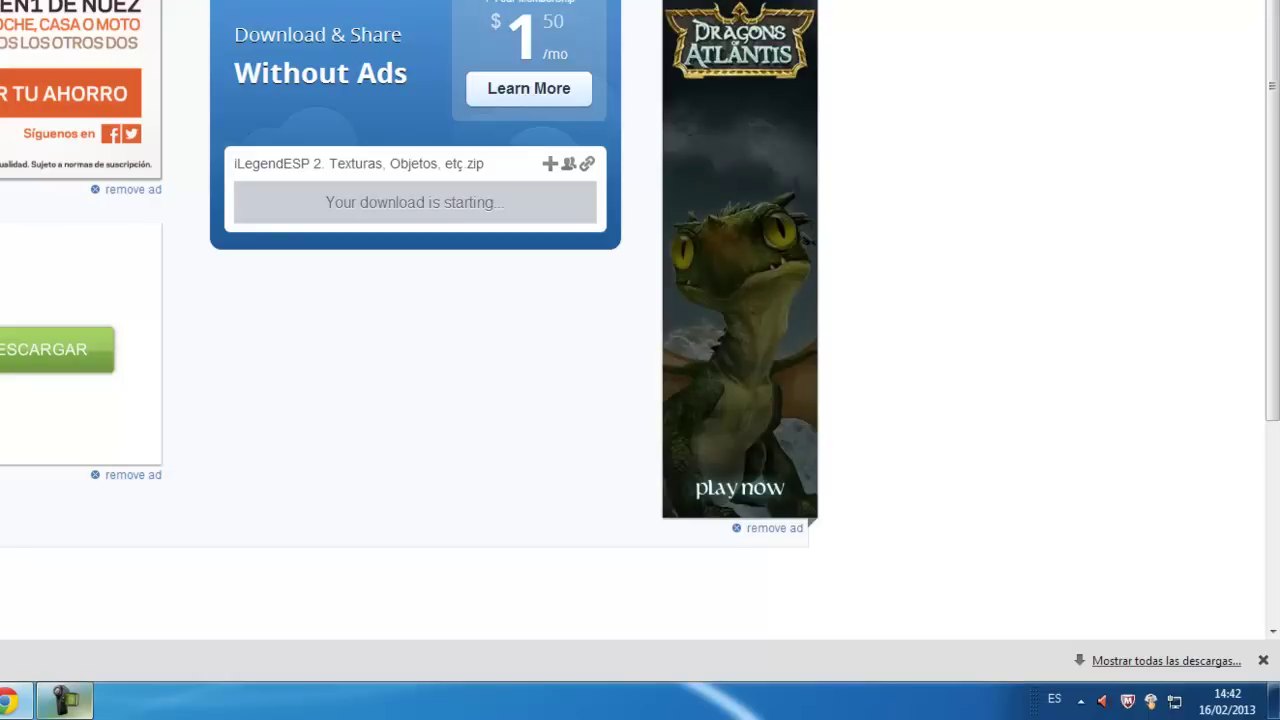
left_click(64, 701)
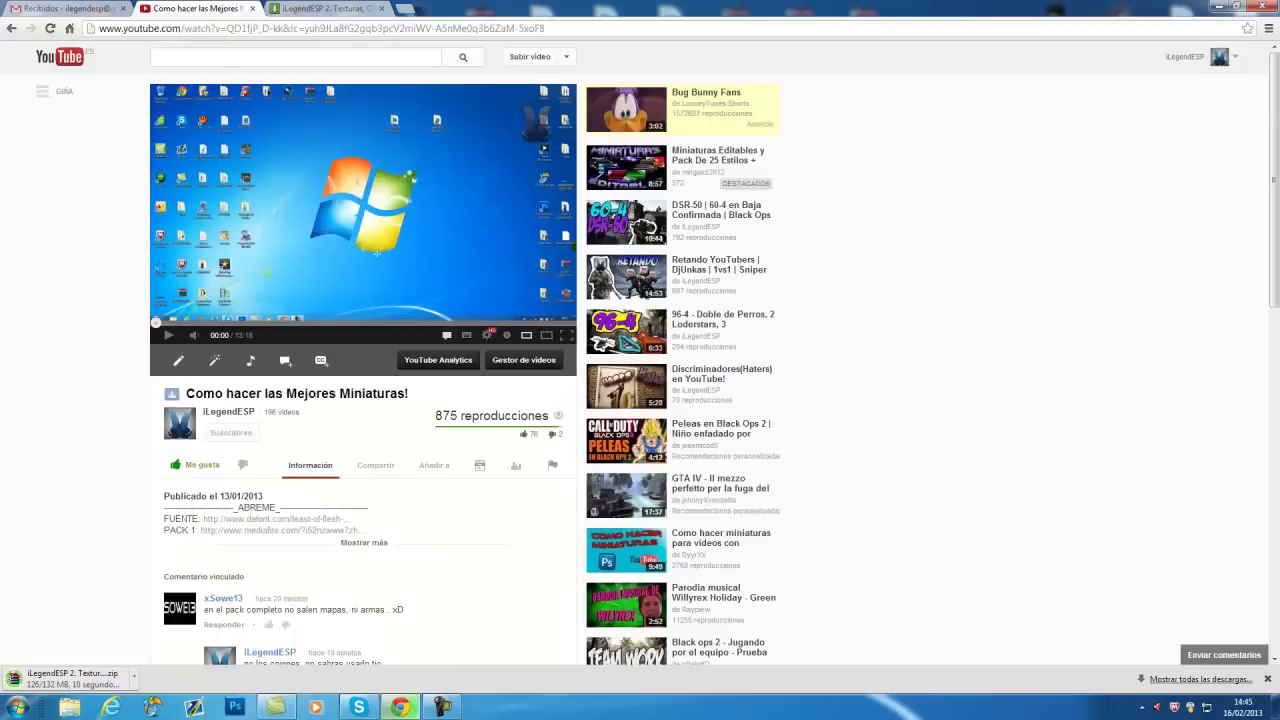
Step: Read through the comments on the "Como hacer las Mejores Miniaturas!" video page and return to its beginning
left_click(212, 8)
scroll(364, 360, "down", 1)
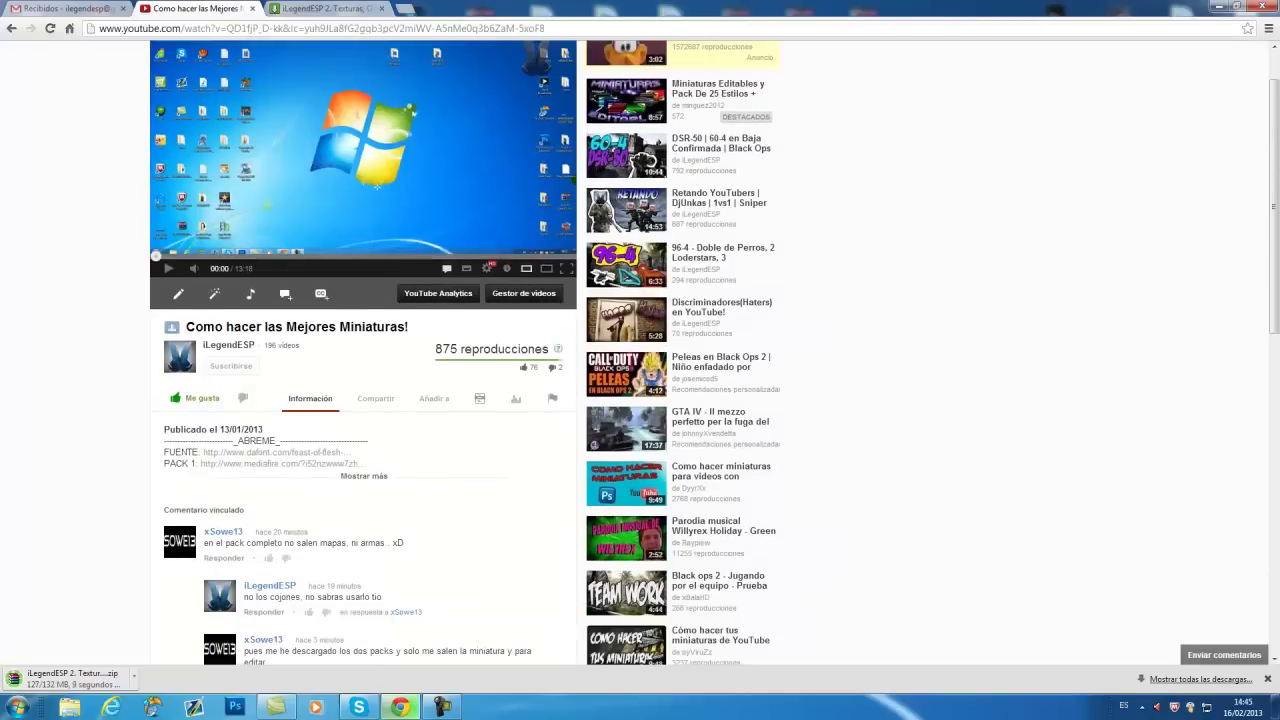
scroll(715, 353, "down", 3)
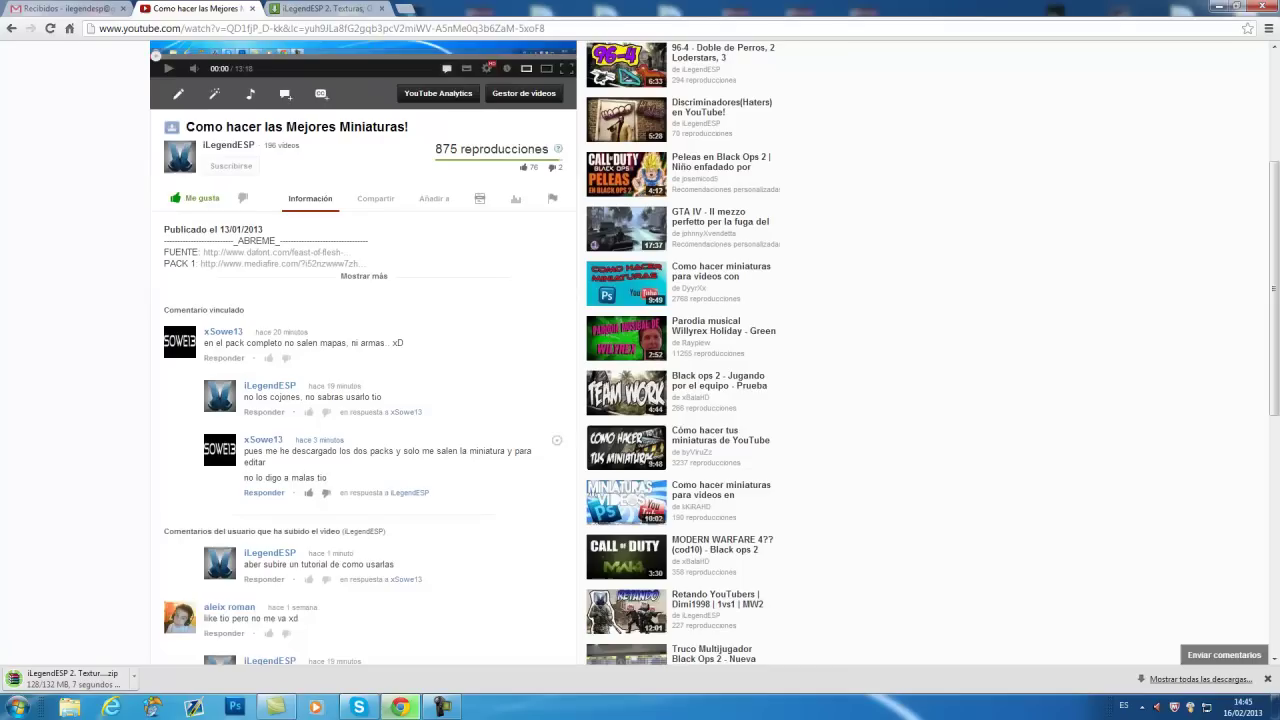
scroll(715, 353, "down", 2)
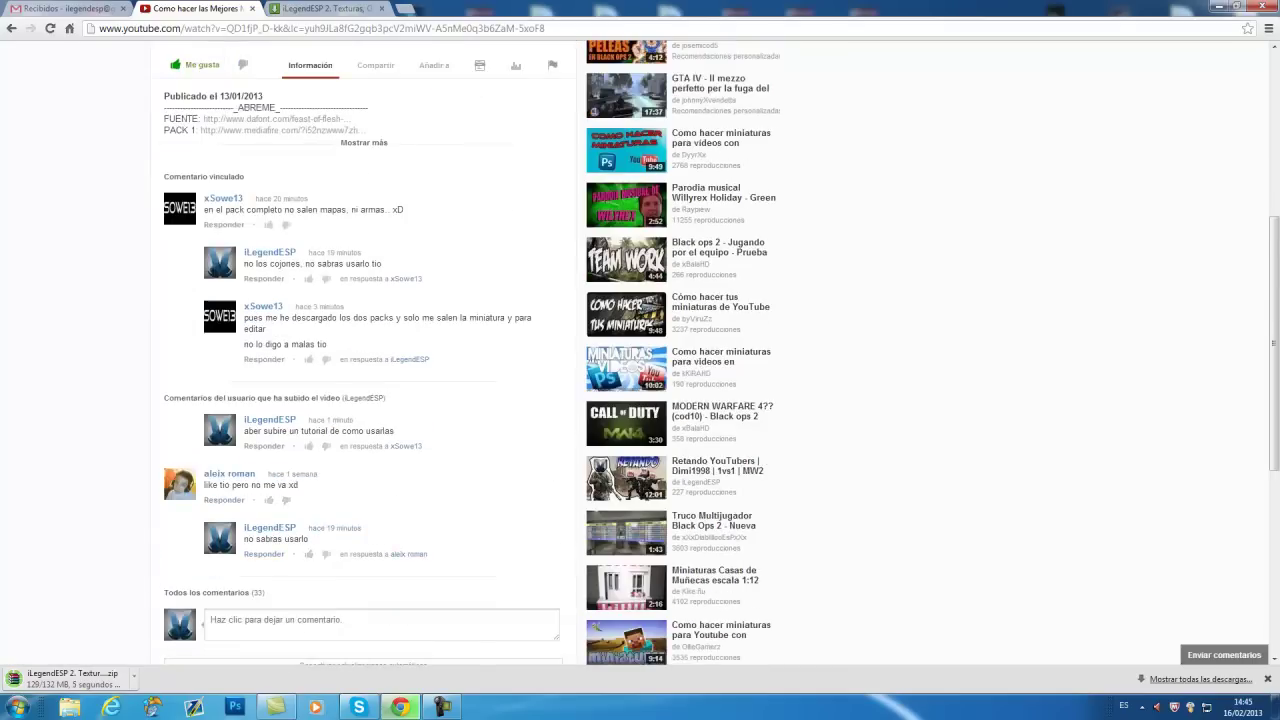
scroll(715, 353, "down", 1)
scroll(715, 353, "down", 1)
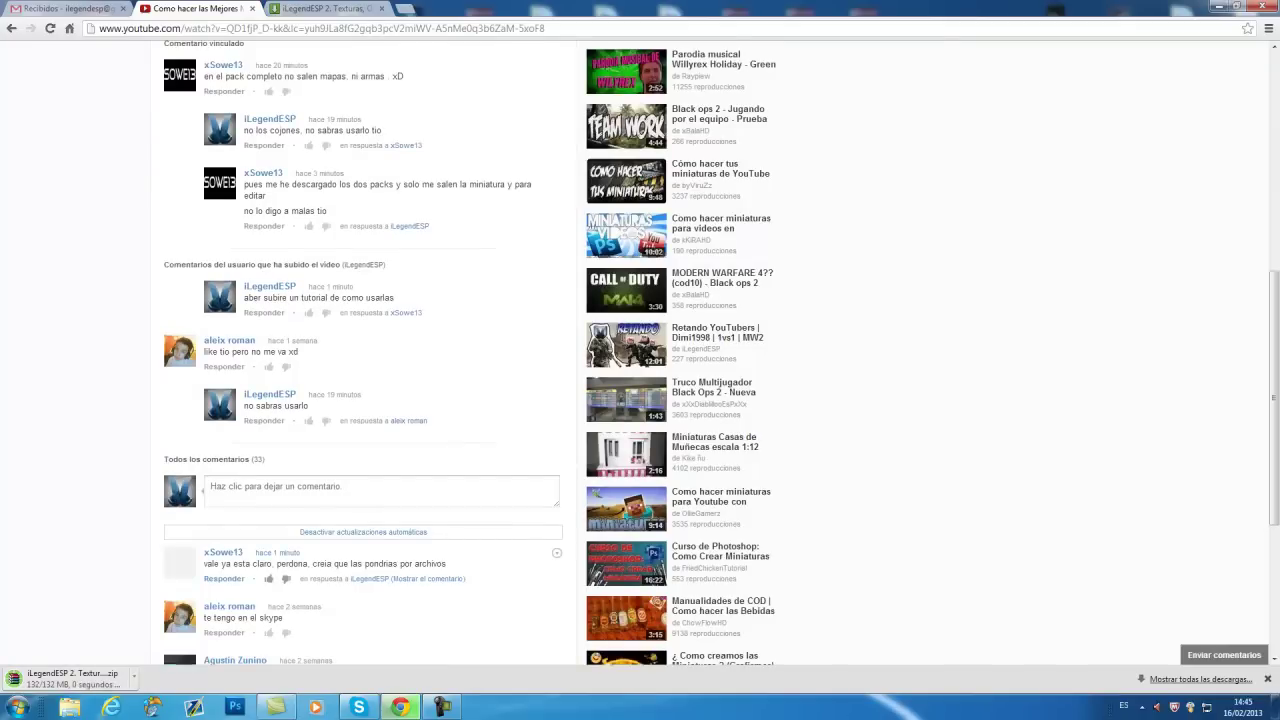
scroll(380, 566, "up", 8)
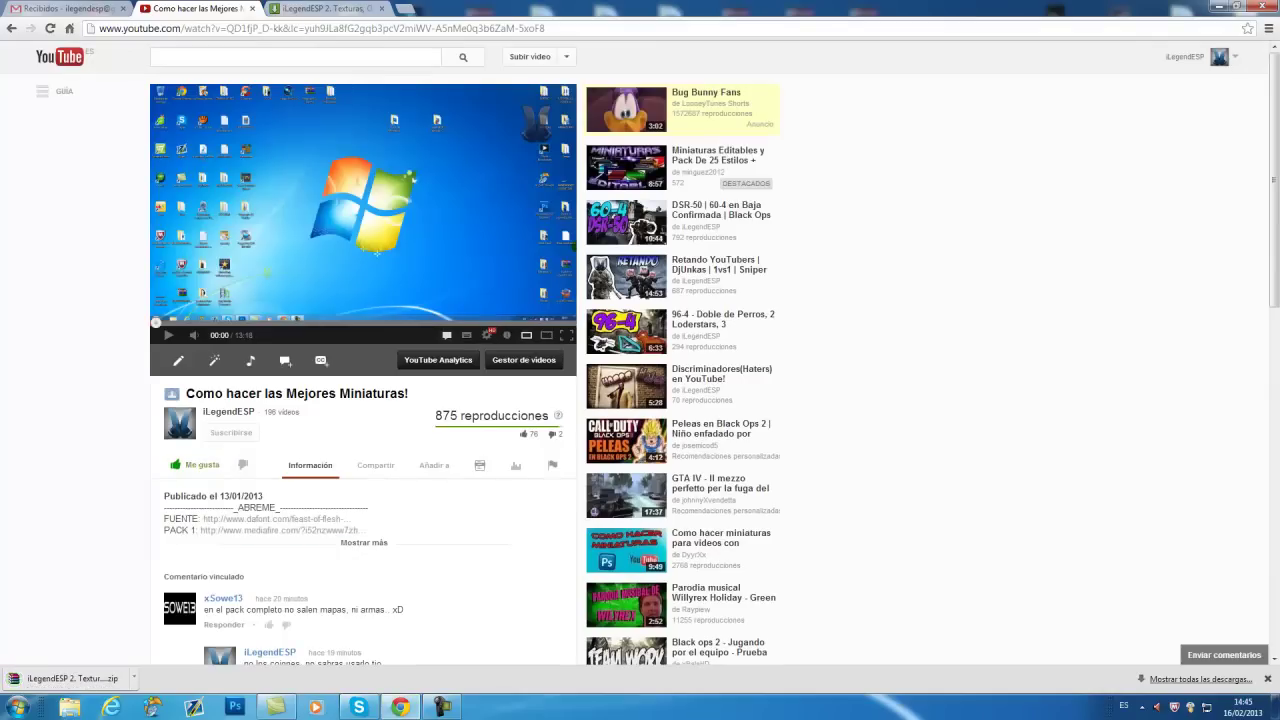
Step: Close the download page, open the downloaded iLegendESP 2 texture pack zip, and clear away the browser and WinRAR licence reminder
left_click(312, 8)
left_click(382, 9)
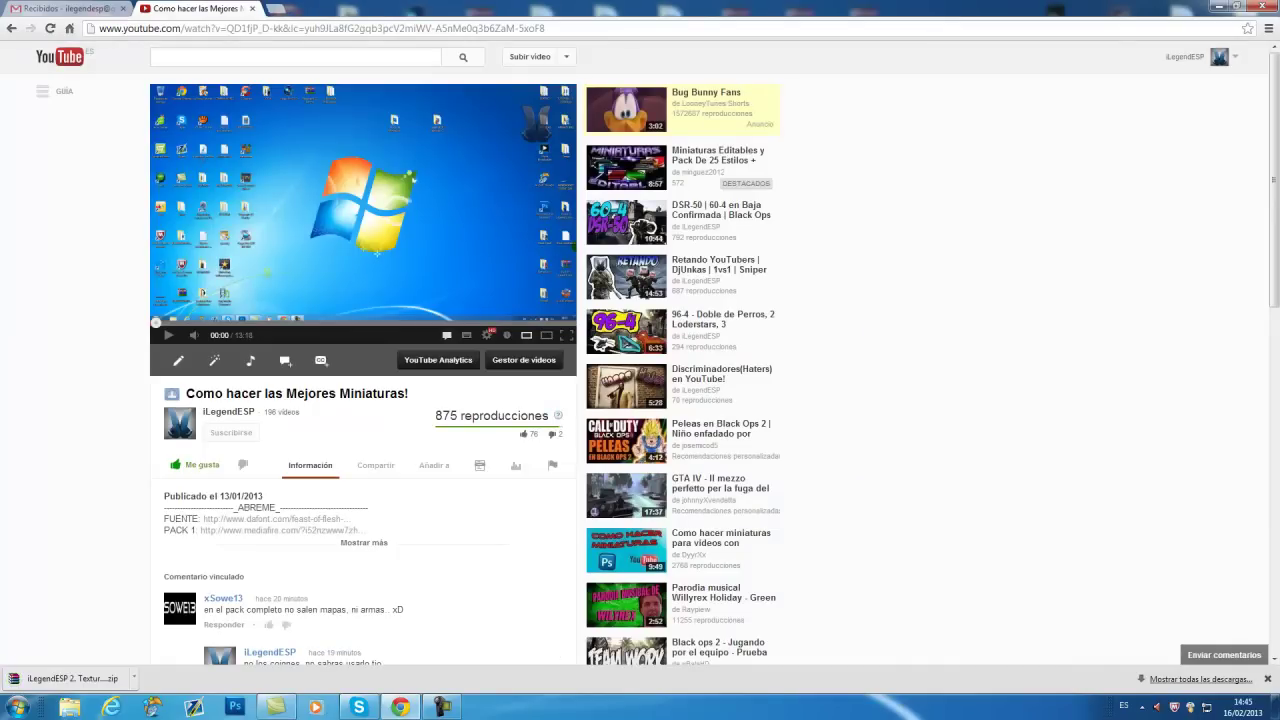
left_click(70, 679)
left_click(1219, 6)
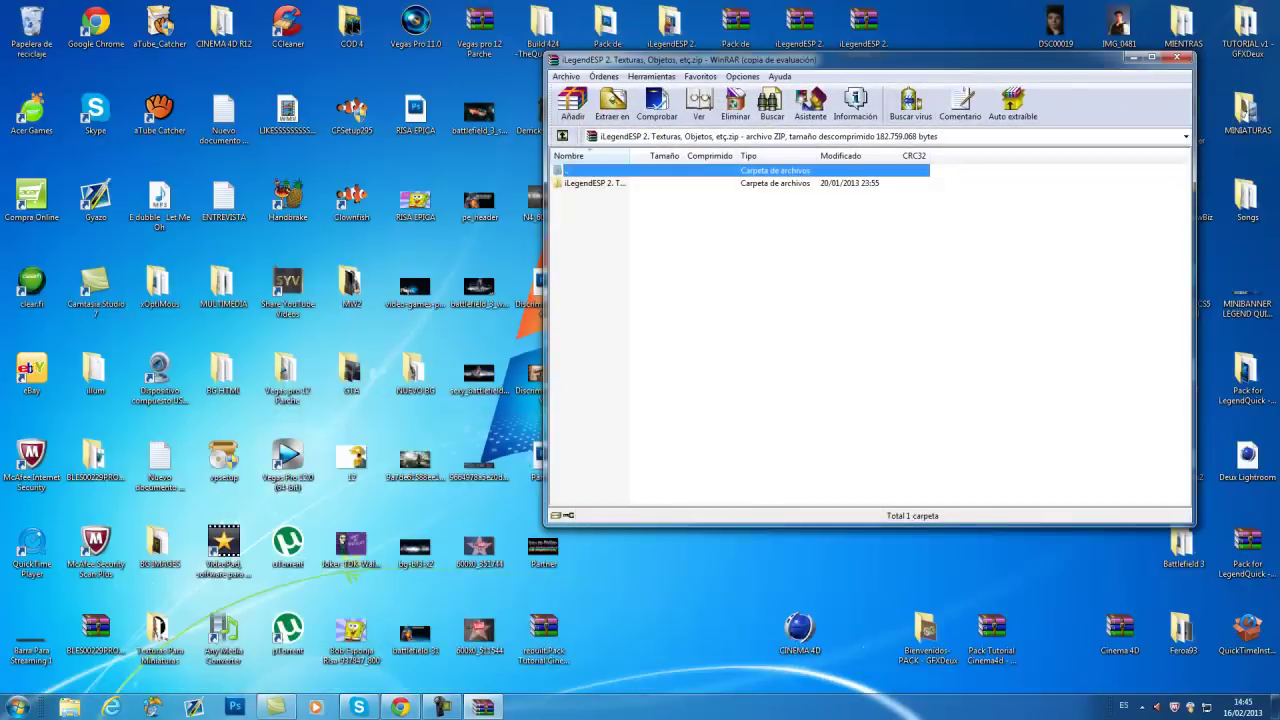
left_click(834, 357)
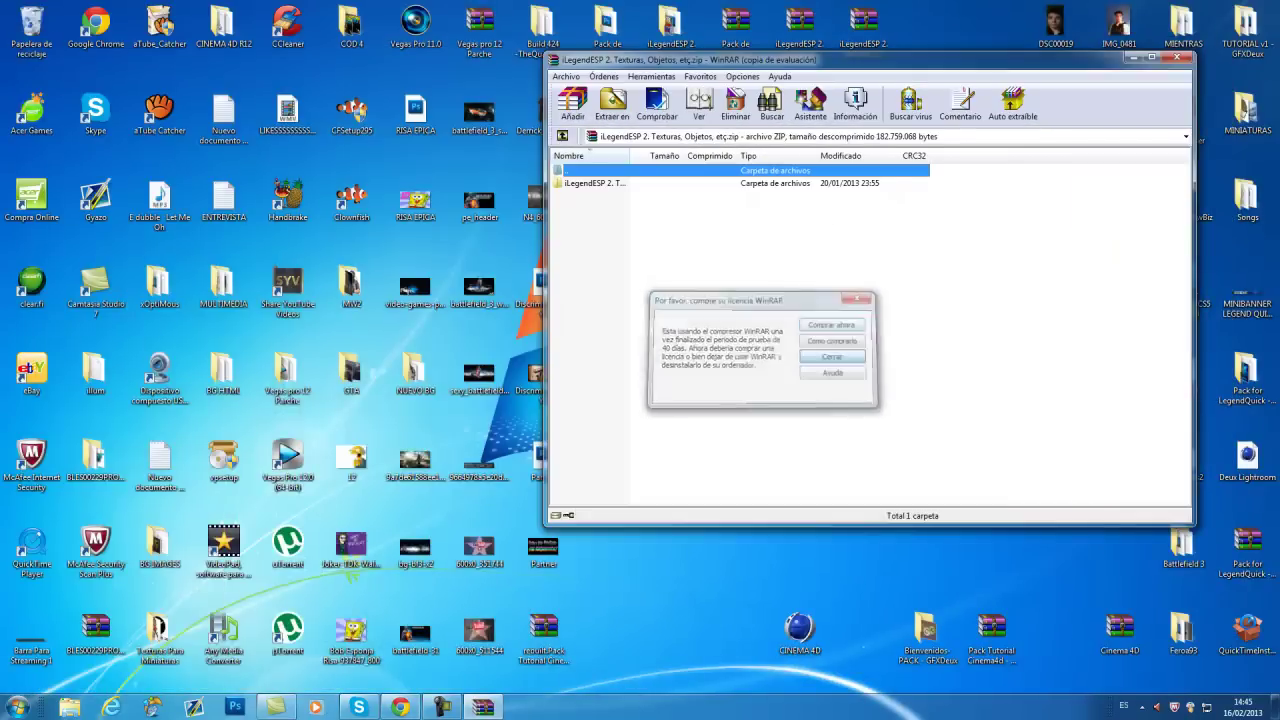
left_click_drag(770, 60, 855, 304)
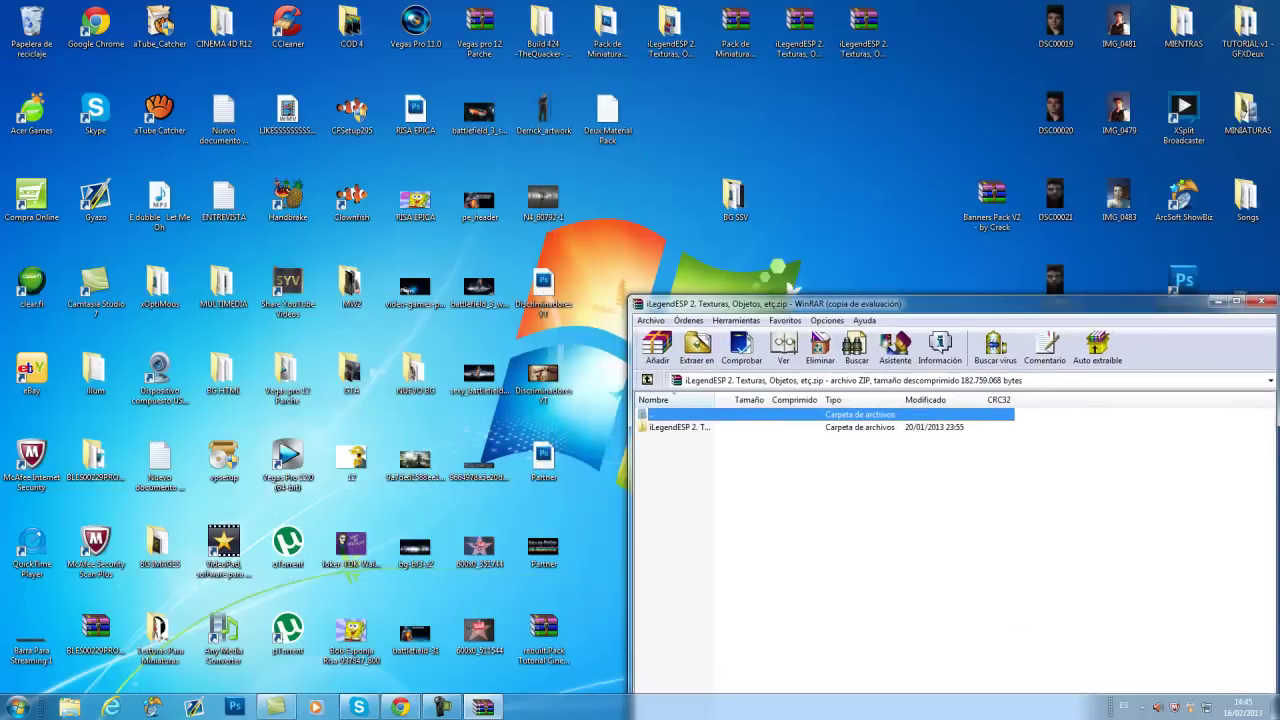
Step: Open the "iLegendESP 2. Texturas, Objetos, etç" folder inside the zip archive
double_click(676, 414)
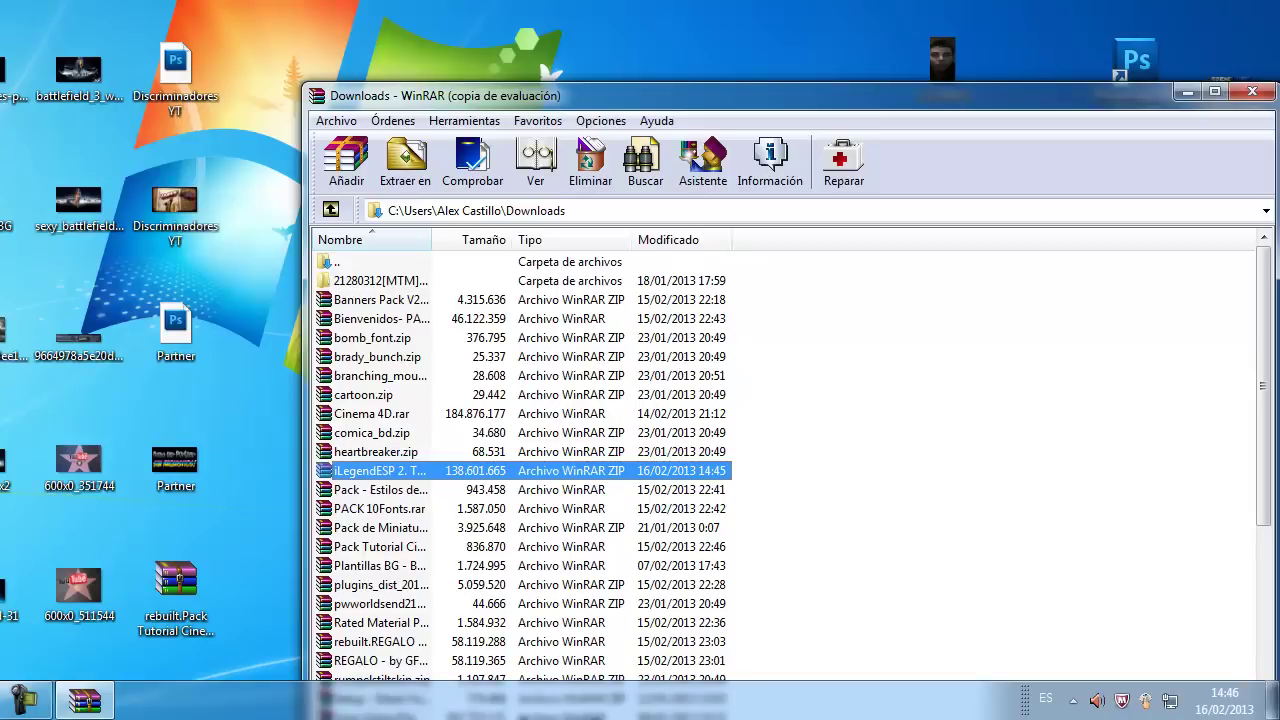
key("Return")
left_click(380, 281)
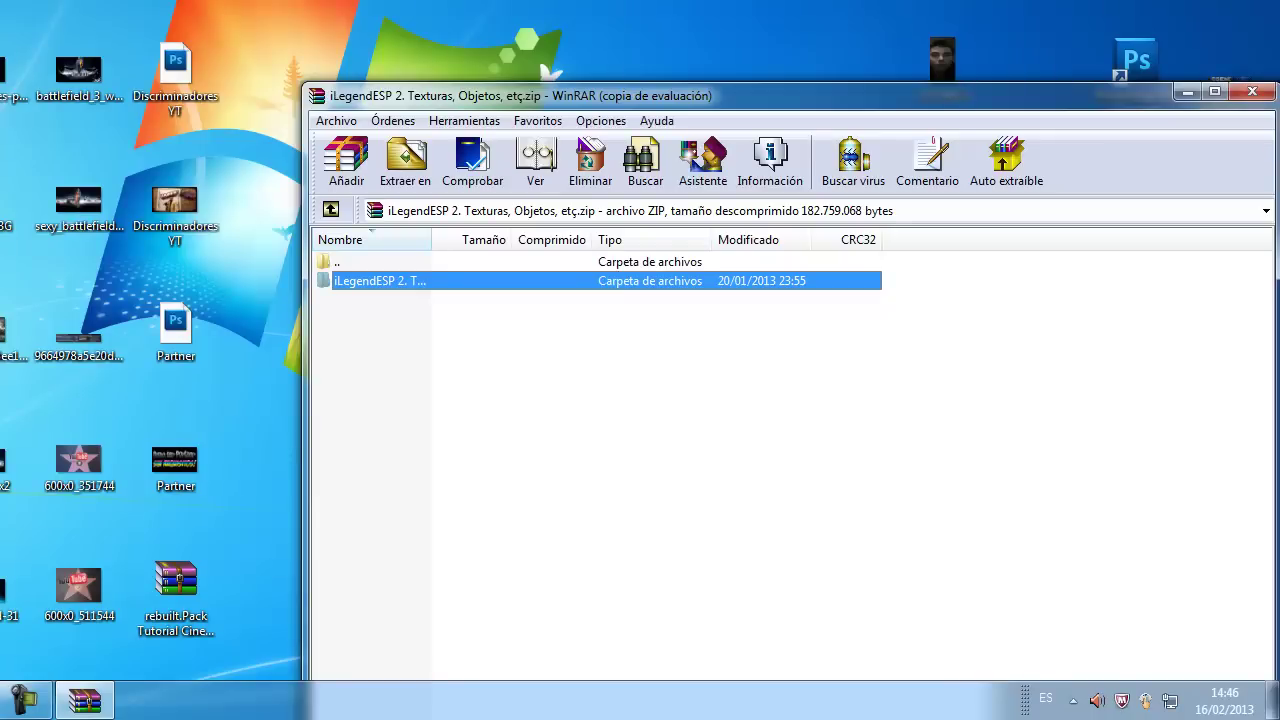
key("Return")
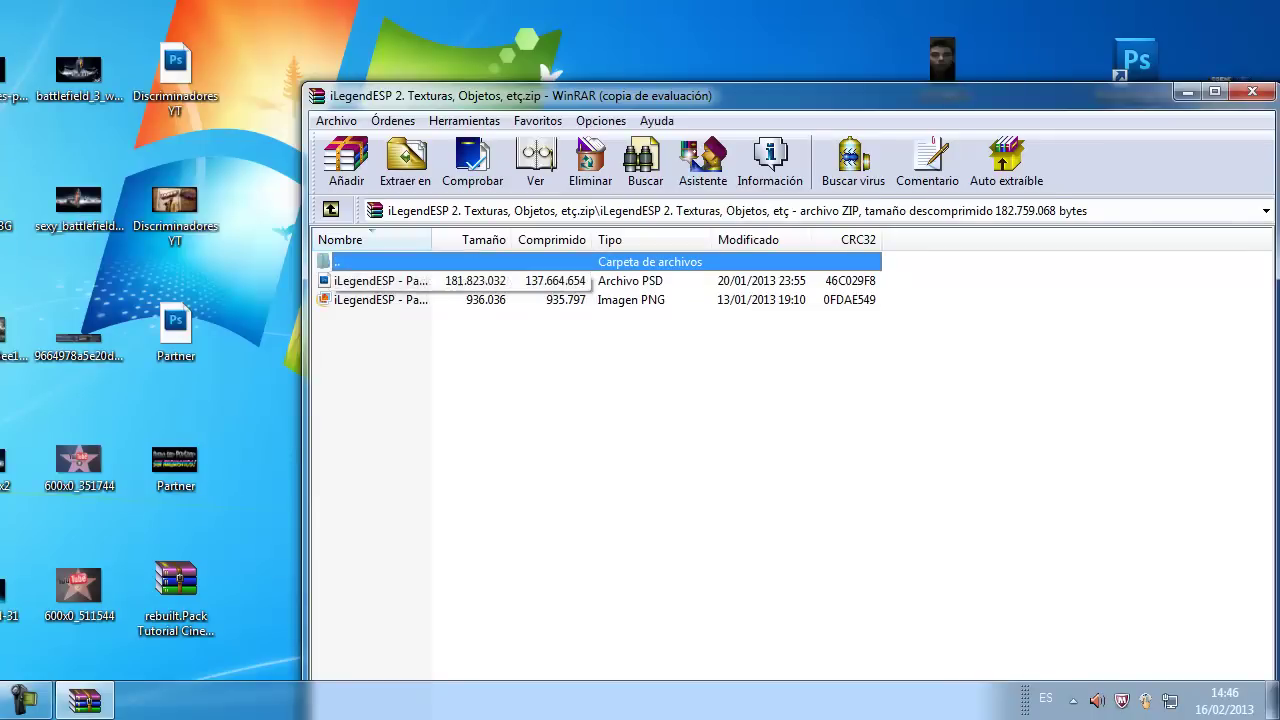
Step: View the pack's PNG image, close it, and open the pack's PSD file in Photoshop
left_click(380, 300)
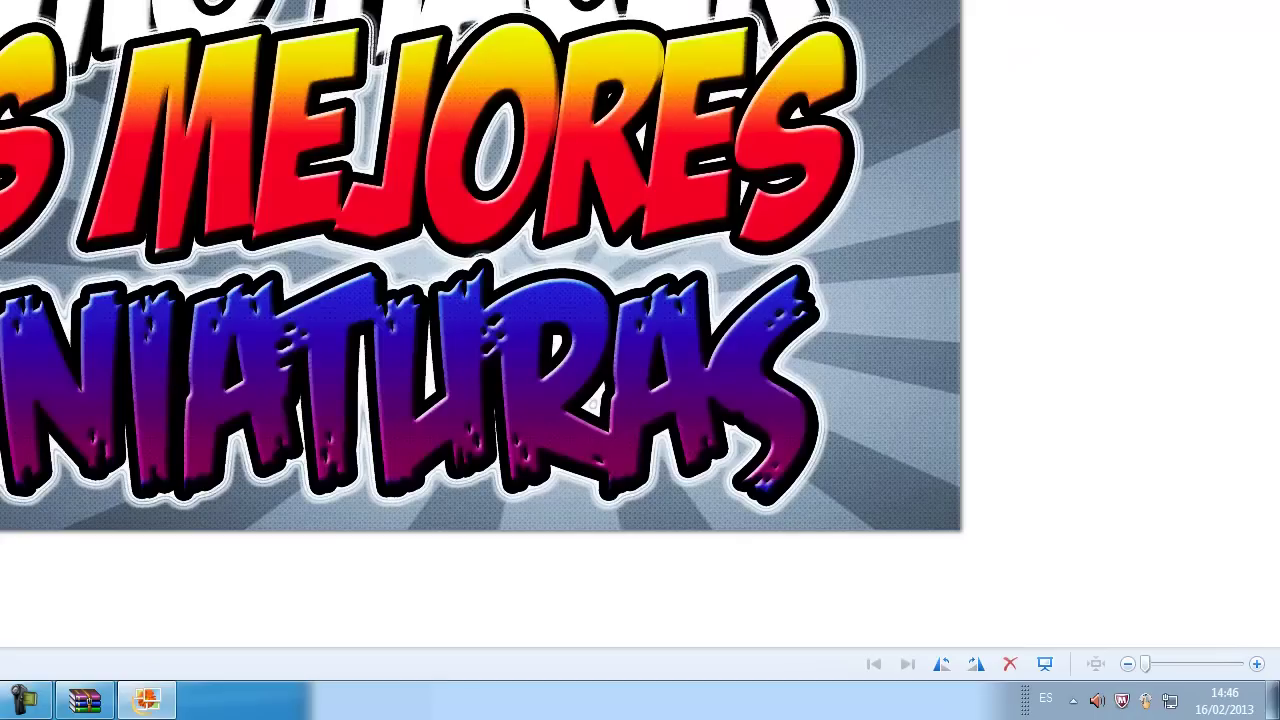
key("alt+F4")
left_click(381, 281)
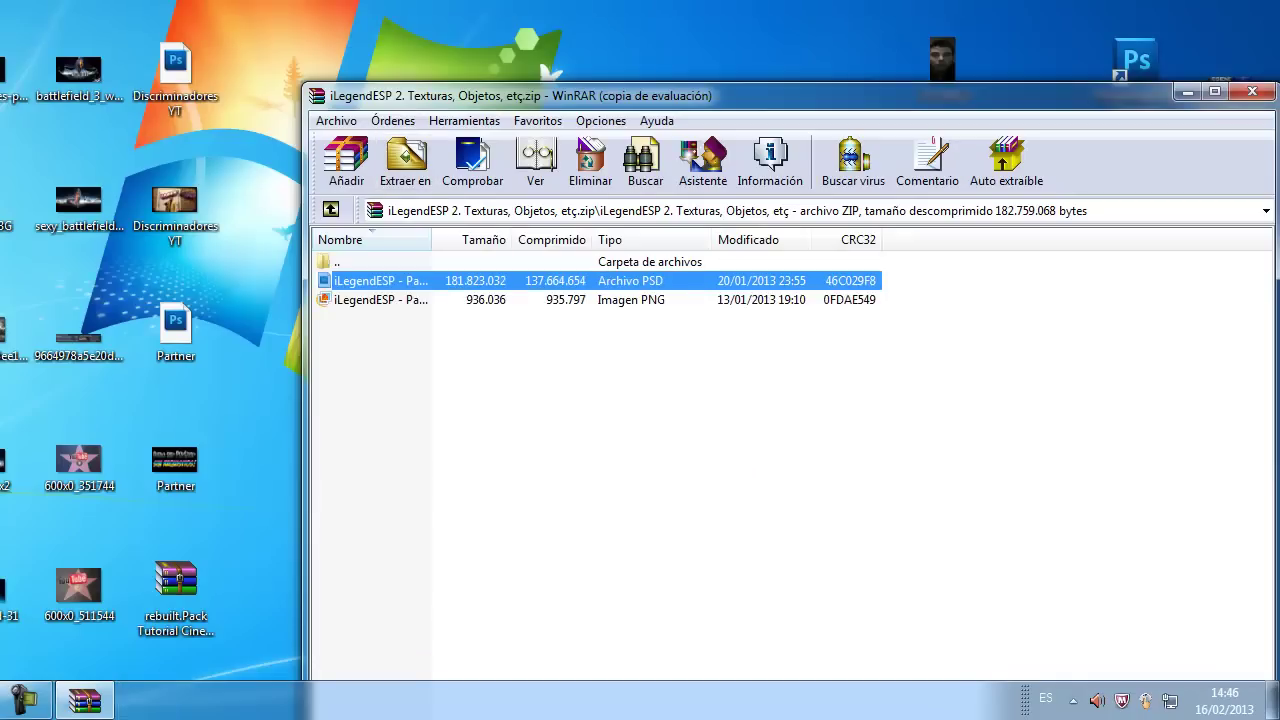
key("Return")
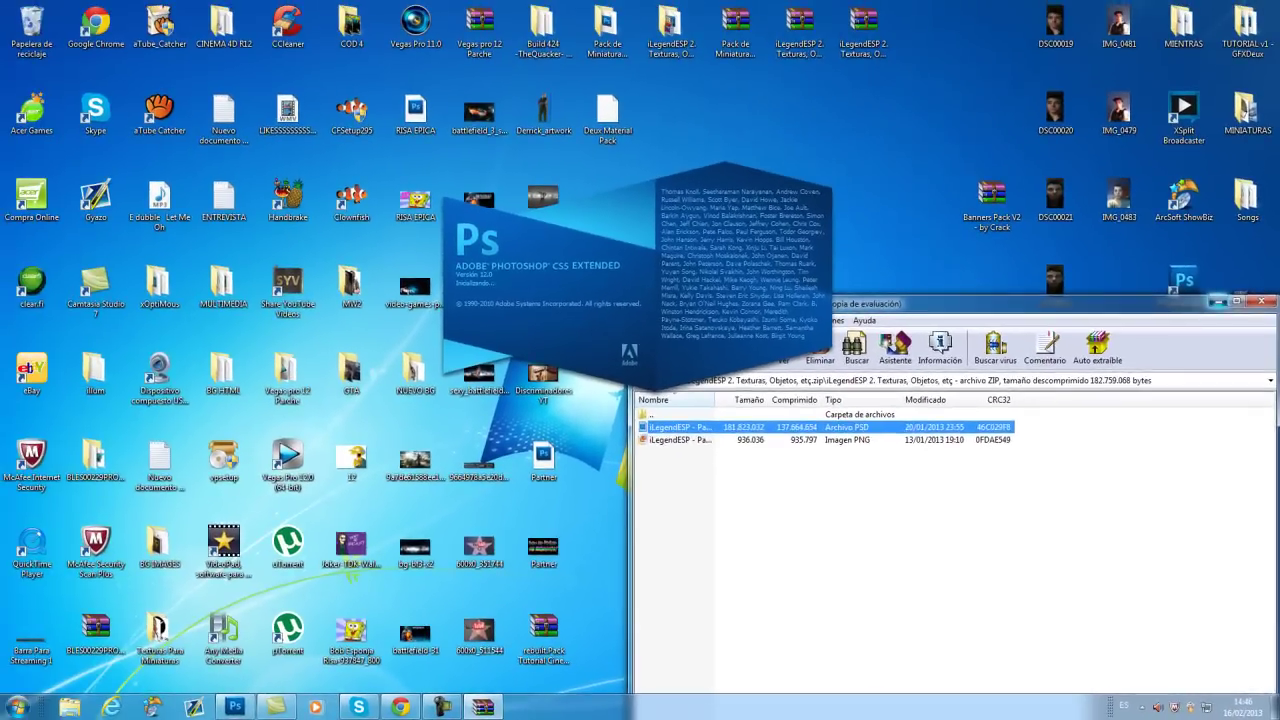
left_click(1199, 300)
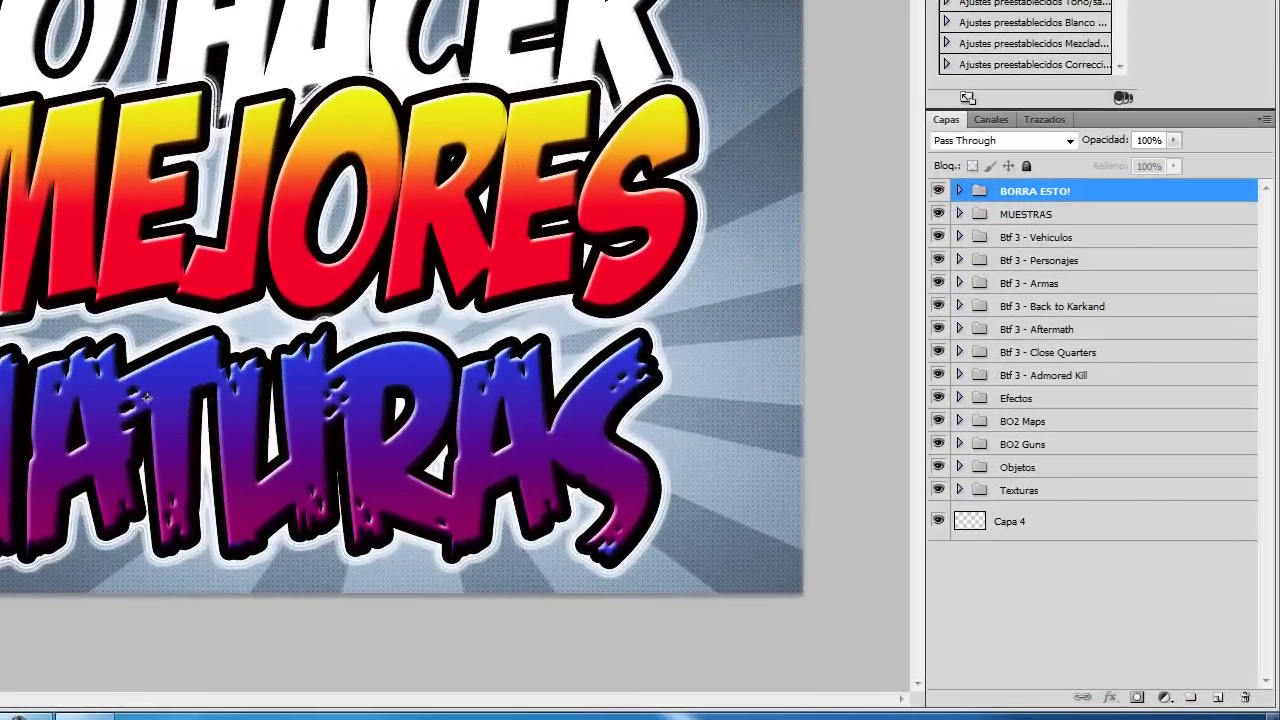
left_click(1110, 361)
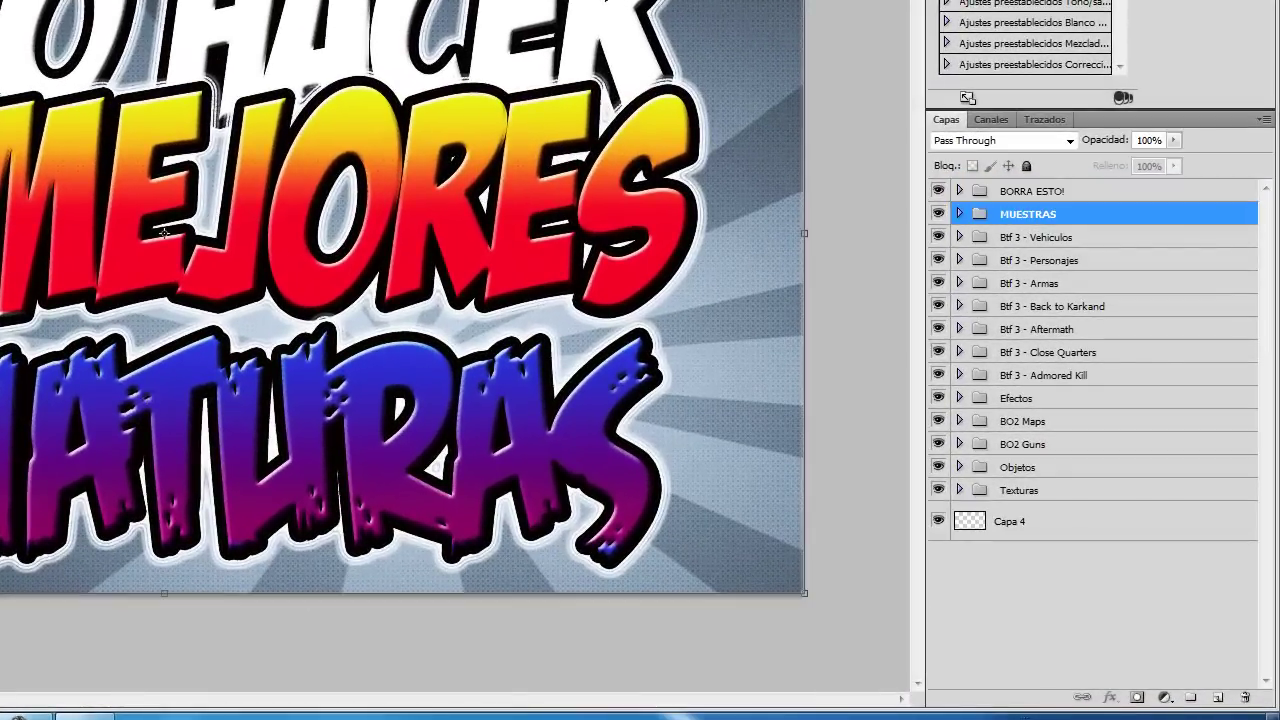
left_click(1035, 191)
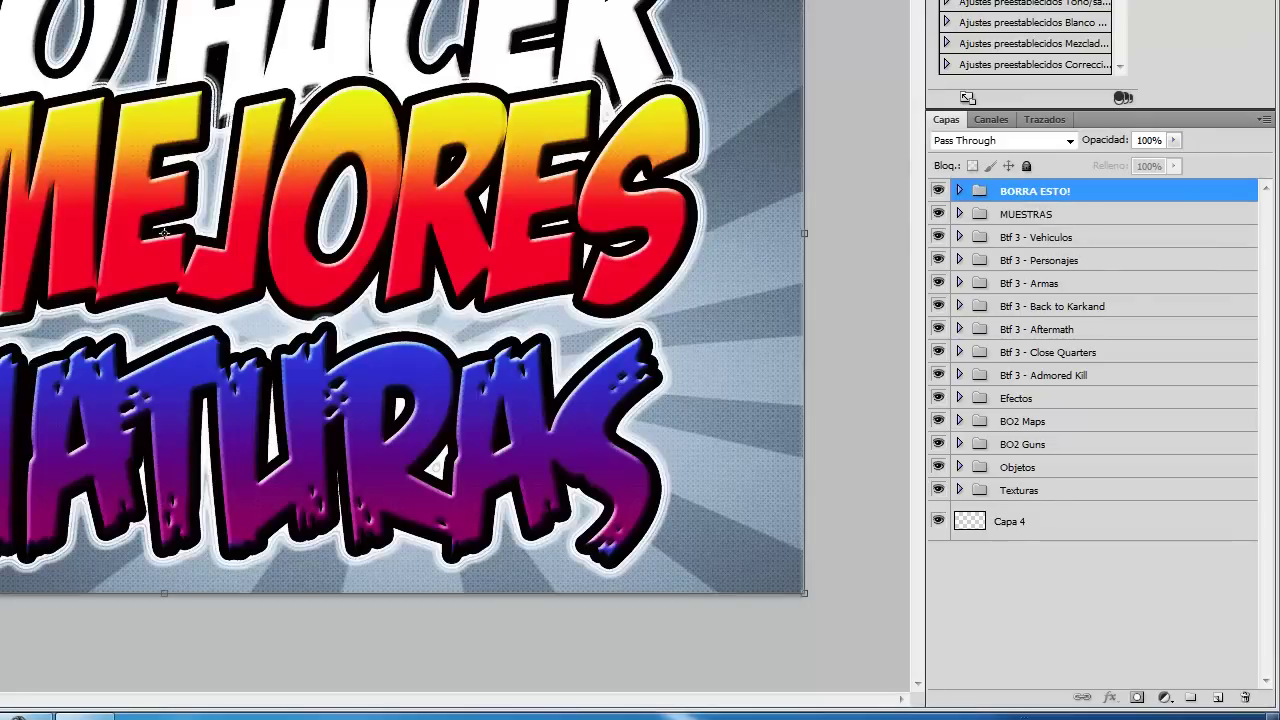
left_click(1035, 214)
left_click(1035, 191)
left_click(1035, 237)
Step: Delete the "BORRA ESTO!" layer group from the thumbnail pack document
left_click(1035, 191)
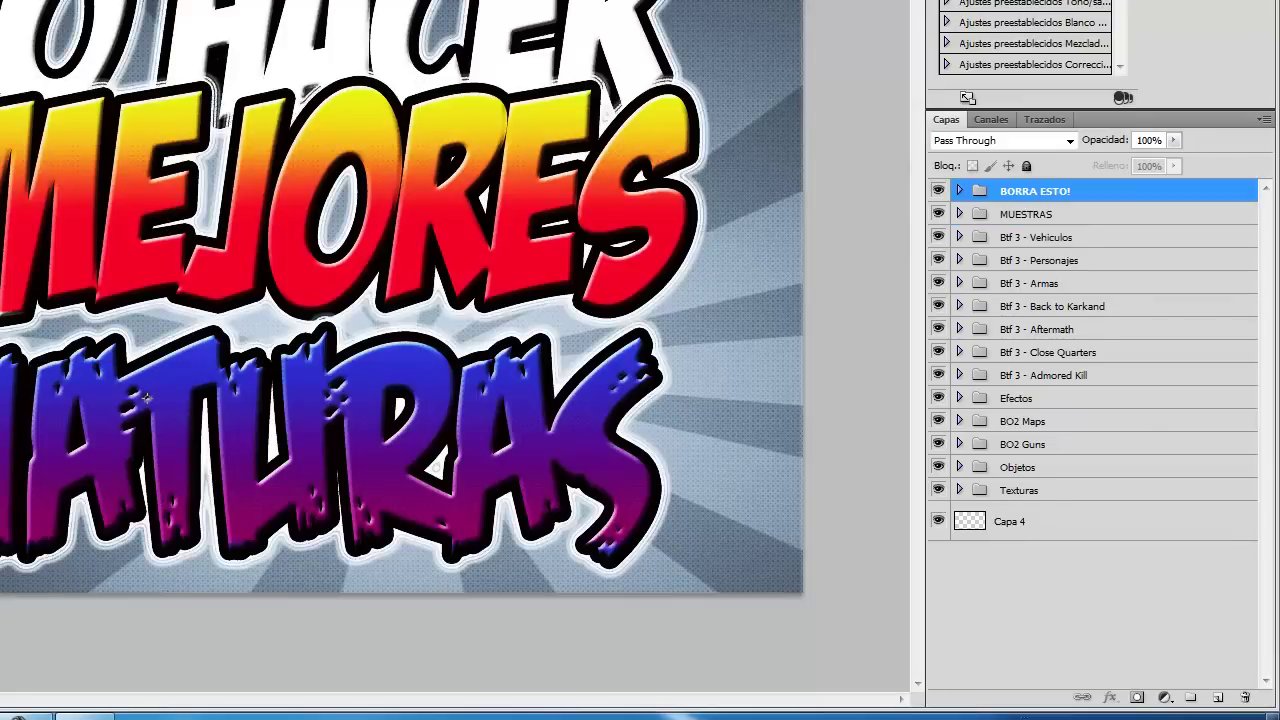
left_click(959, 191)
left_click(959, 191)
left_click(959, 191)
left_click(959, 191)
left_click(959, 191)
left_click(959, 191)
key("Delete")
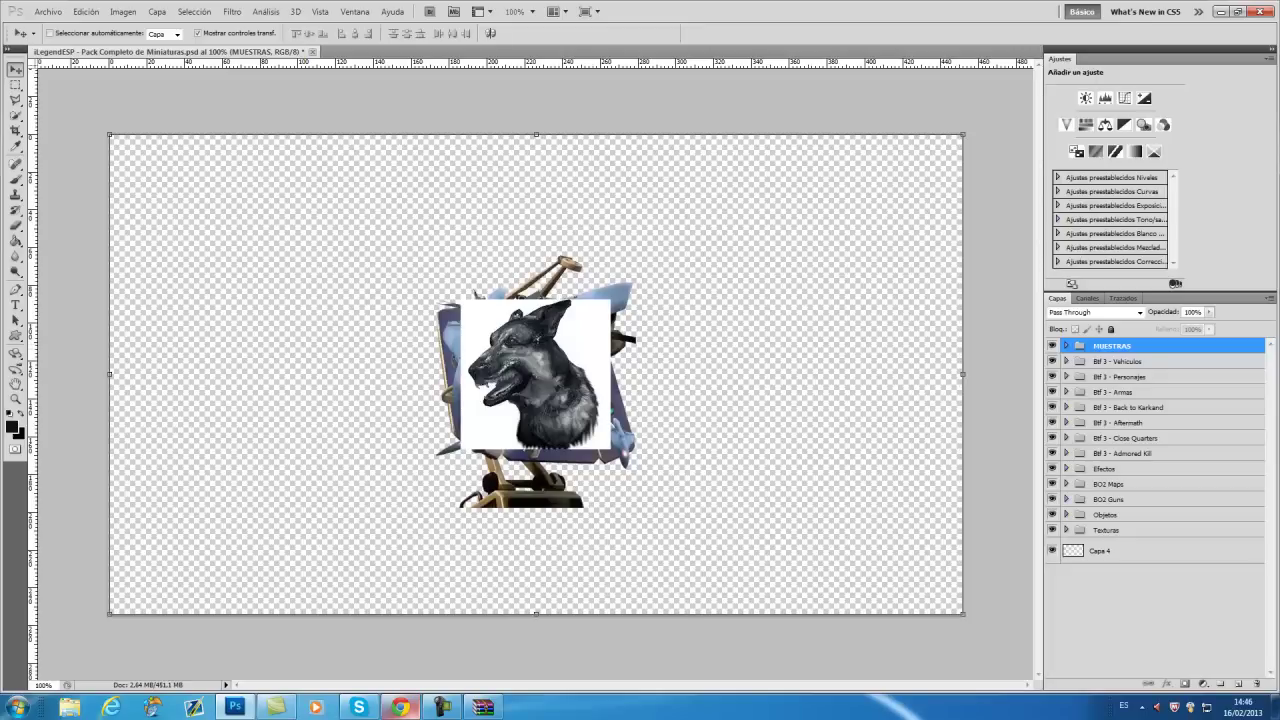
Step: Expand the MUESTRAS group and show the "Partidaza 96-0" sample thumbnail layer
left_click(1066, 346)
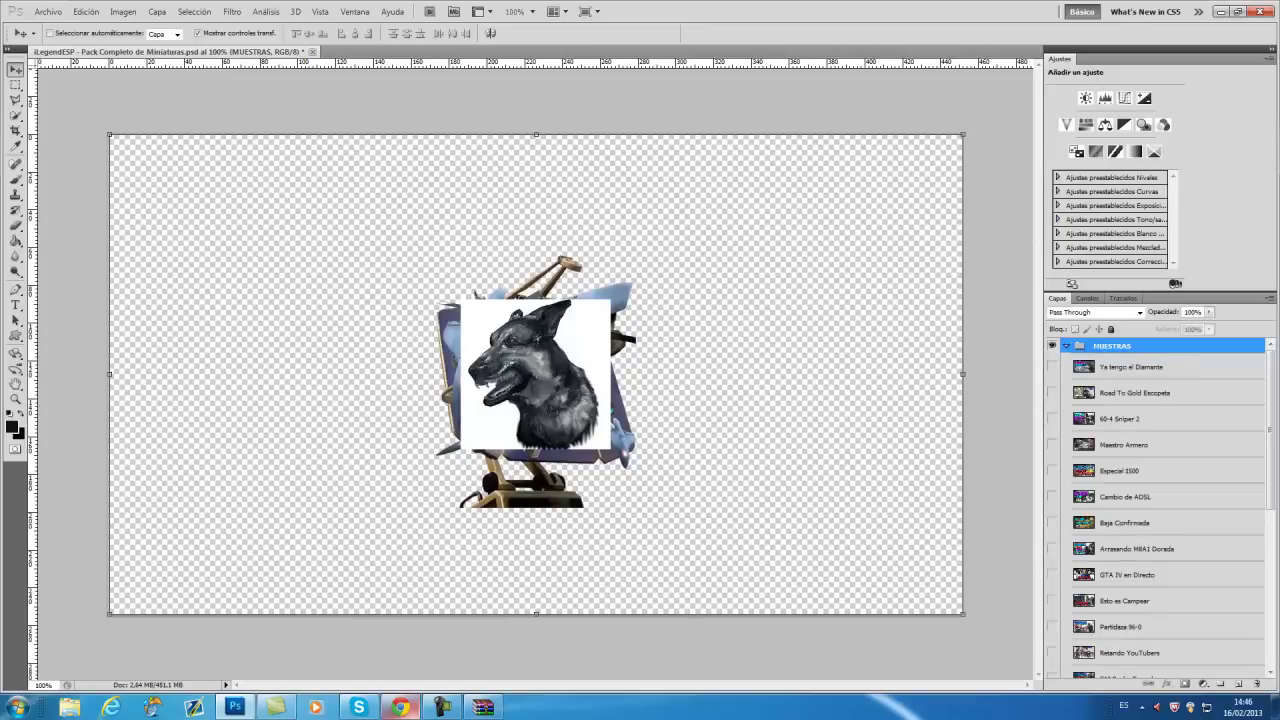
left_click(1066, 346)
left_click(1066, 346)
left_click(1066, 346)
left_click(1066, 346)
scroll(1160, 507, "down", 4)
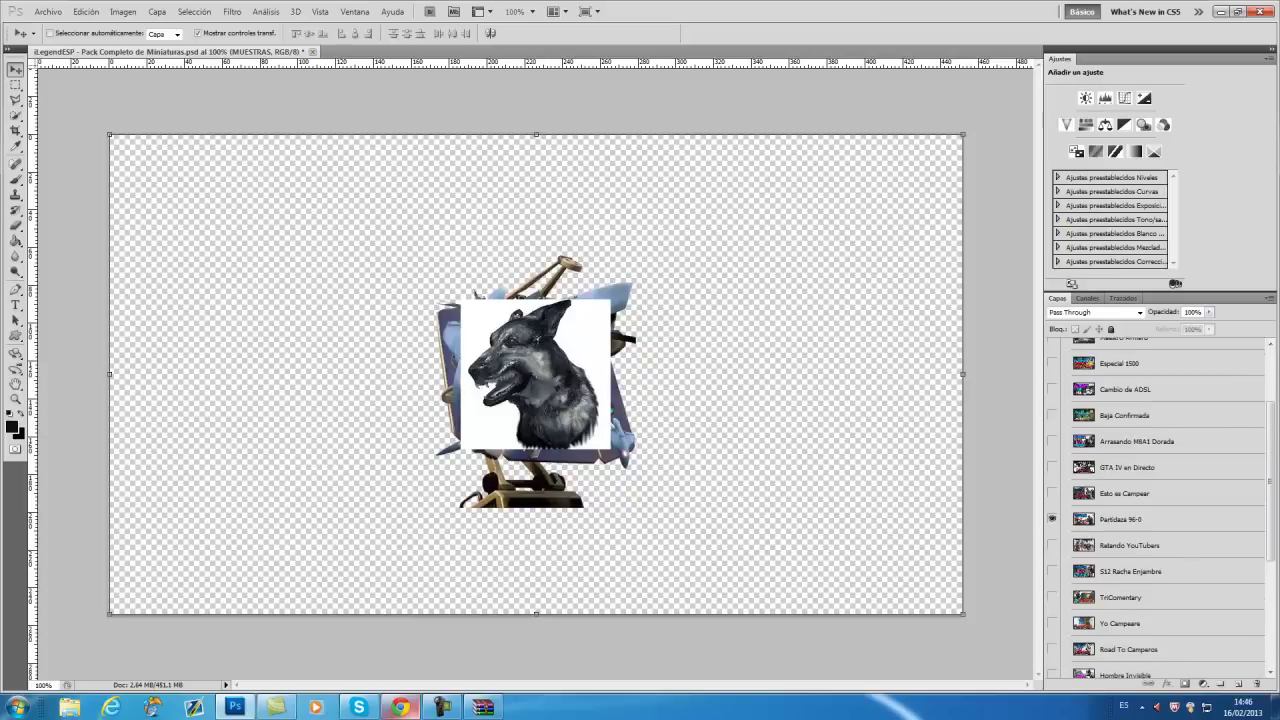
left_click(1052, 519)
left_click(1052, 519)
left_click(1052, 519)
Step: Preview the "Esto es Campear" and "GTA IV en Directo" samples, leaving them and "Partidaza 96-0" hidden
left_click(1052, 493)
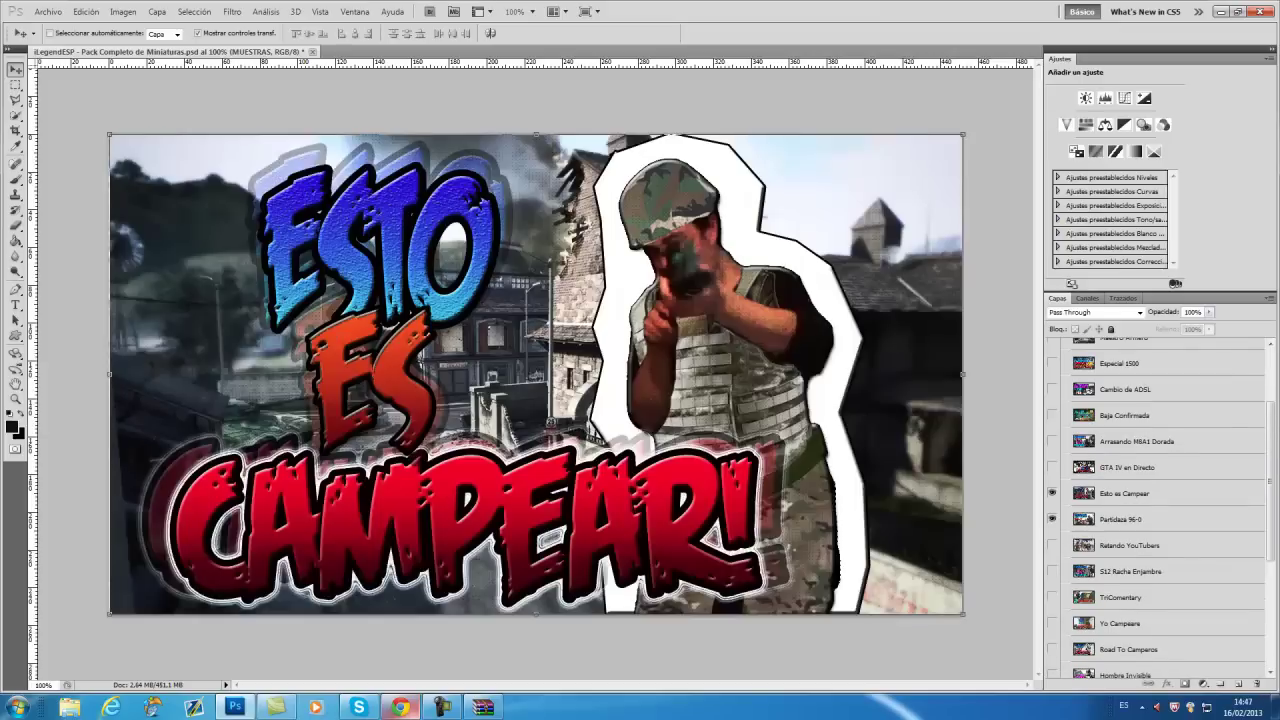
left_click(1052, 493)
left_click(1052, 519)
left_click(1052, 467)
left_click(1052, 467)
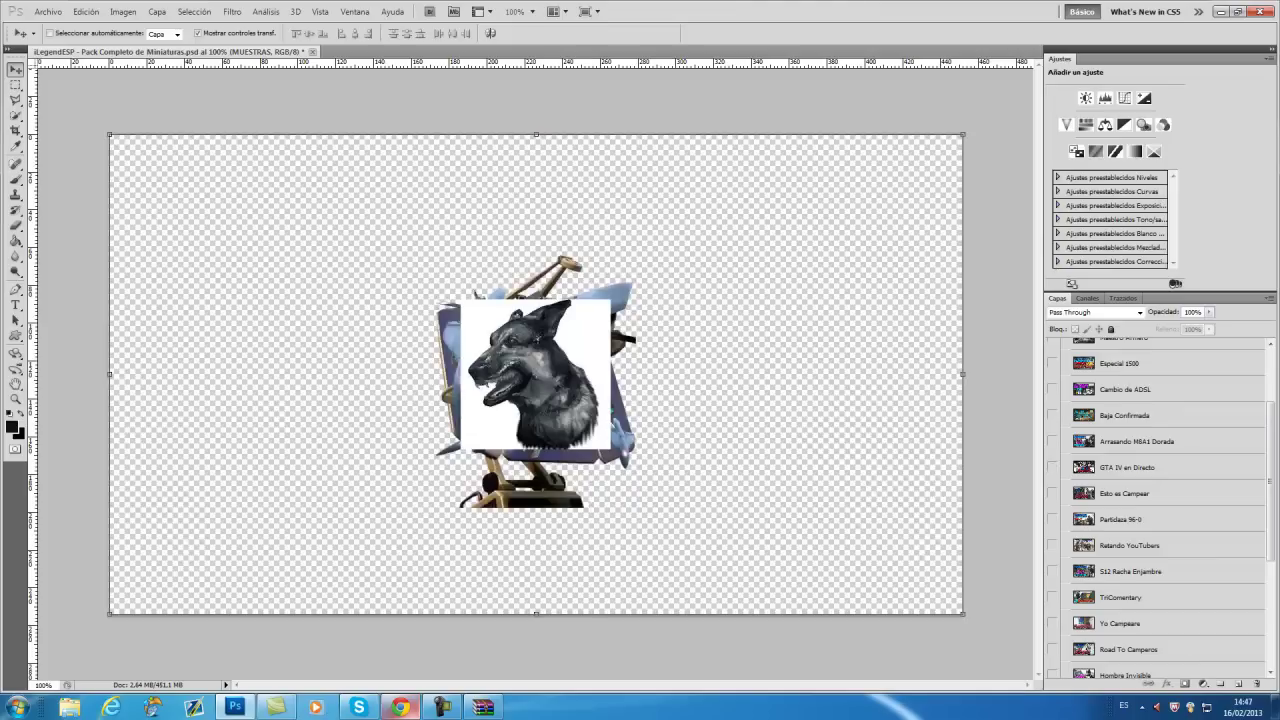
Step: Briefly show and hide the "Hombre Invisible" and "Road To Camperos" sample layers
scroll(1052, 467, "down", 2)
left_click(1052, 614)
left_click(1052, 614)
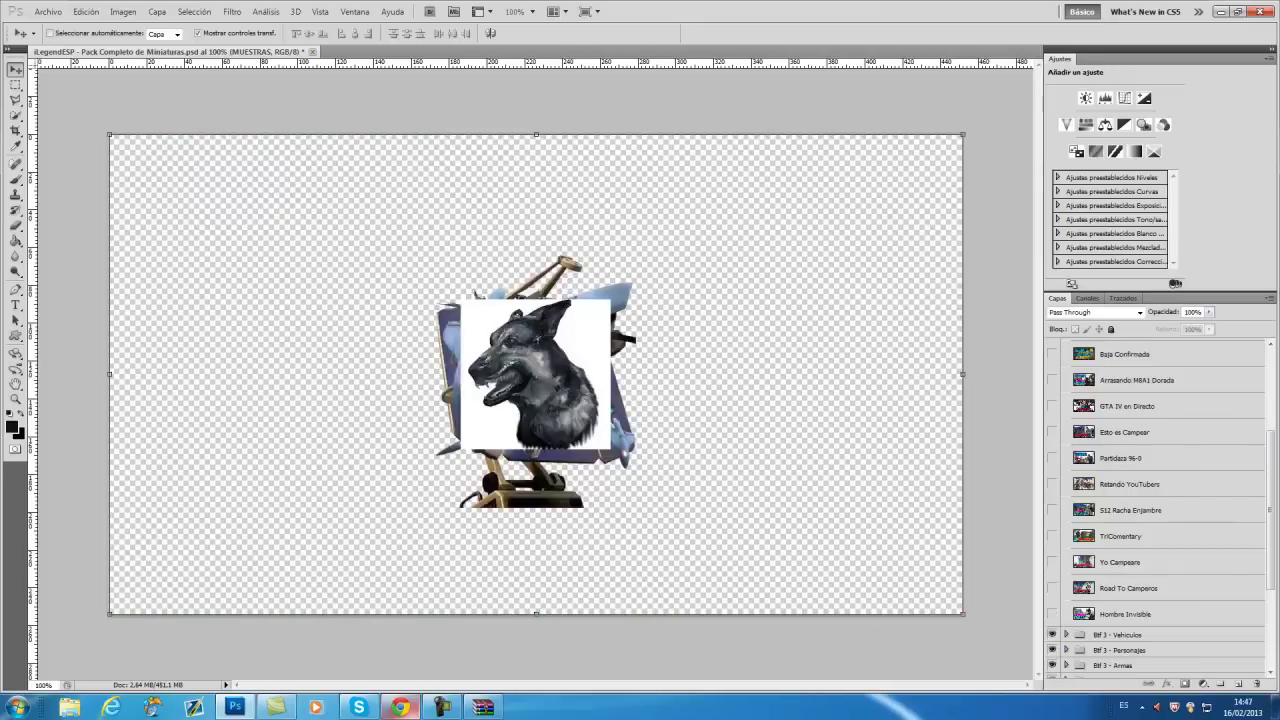
left_click(1052, 588)
left_click(1052, 588)
Step: Preview the "Ya tengo el Diamante" sample layer, hide it again, and collapse the MUESTRAS group
scroll(1155, 508, "up", 6)
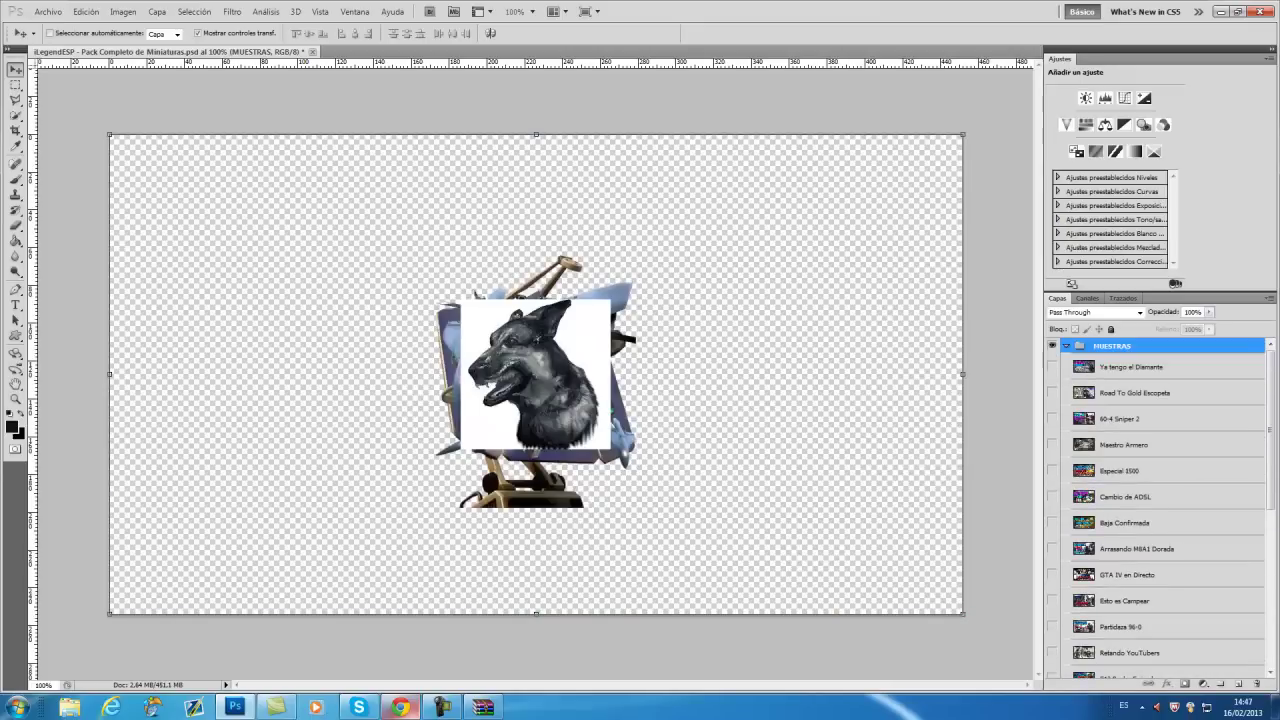
left_click(1132, 367)
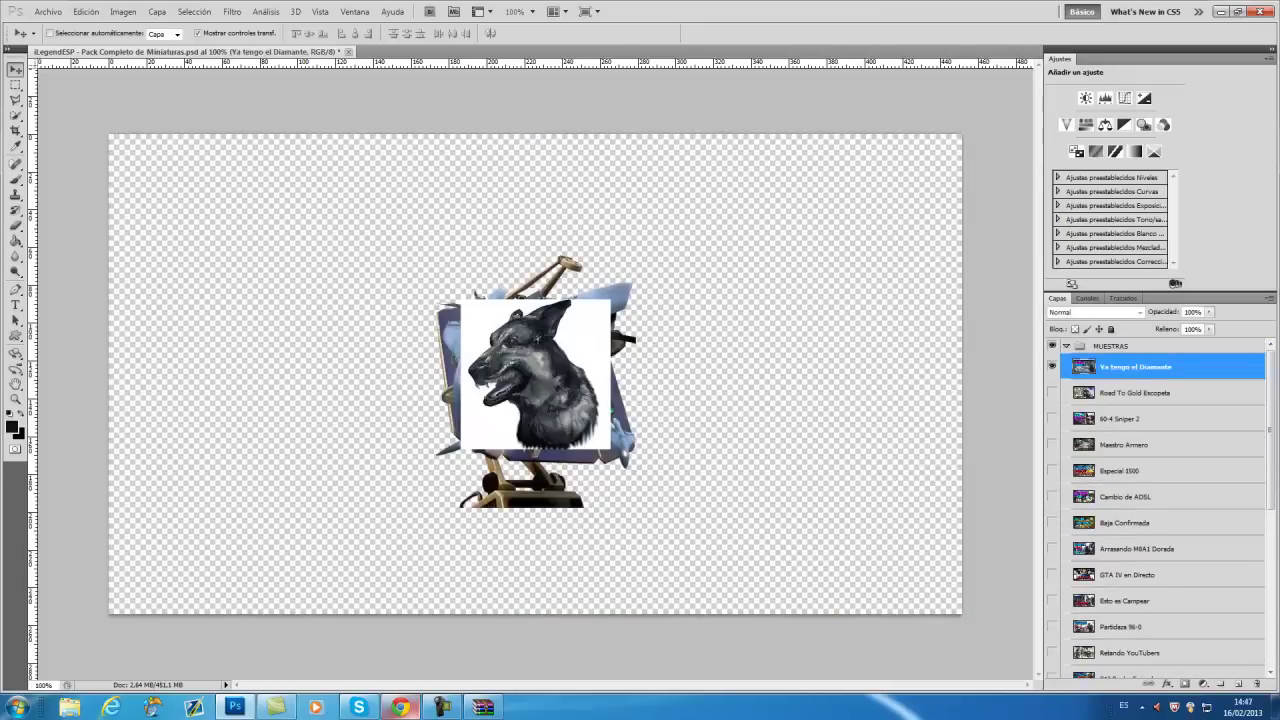
left_click(1052, 367)
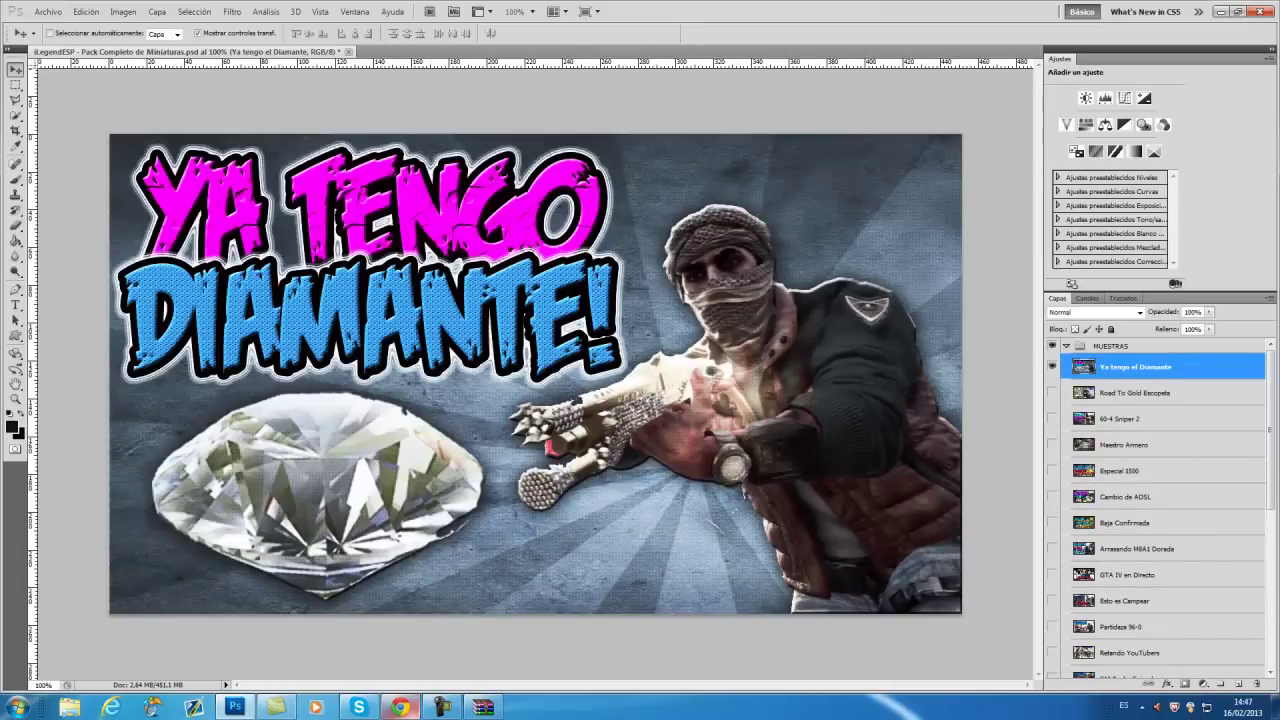
left_click(1052, 367)
left_click(1066, 346)
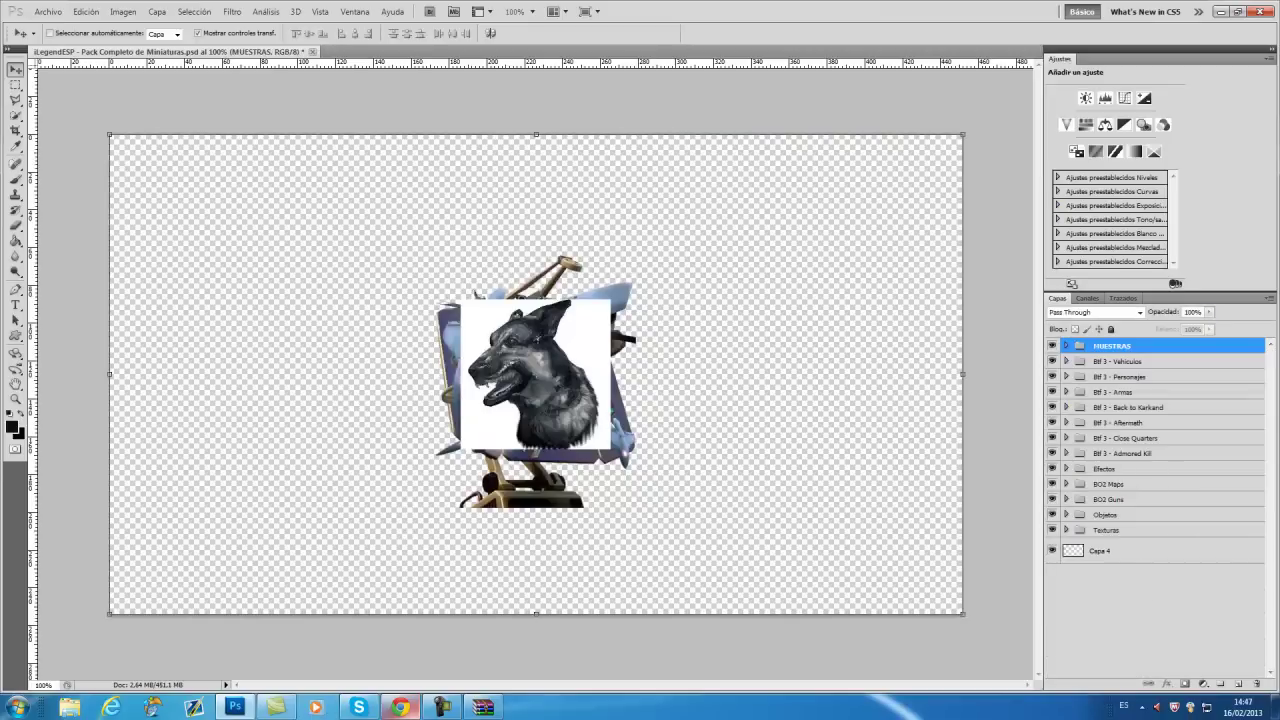
Step: Expand the "Btf 3 - Vehiculos" group and preview the xp4_vodnik and xp4_van vehicle layers one at a time
left_click(1066, 362)
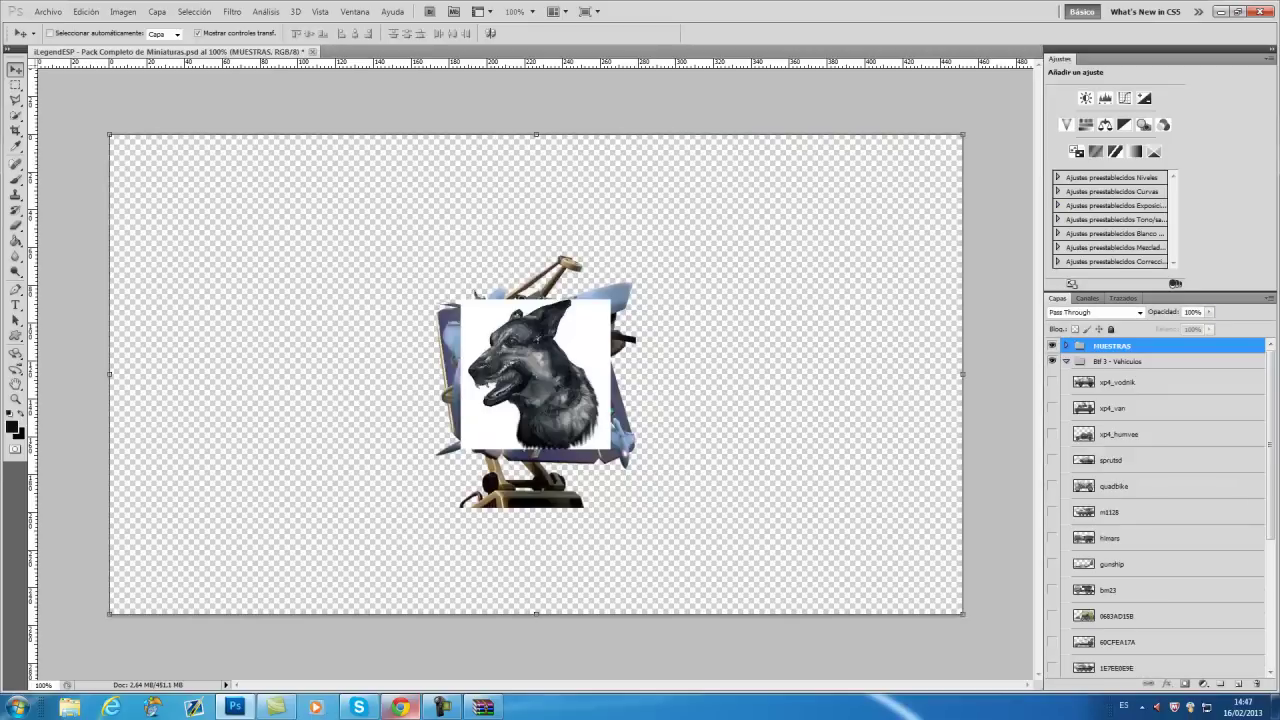
left_click(1052, 382)
left_click(1052, 382)
left_click(1052, 408)
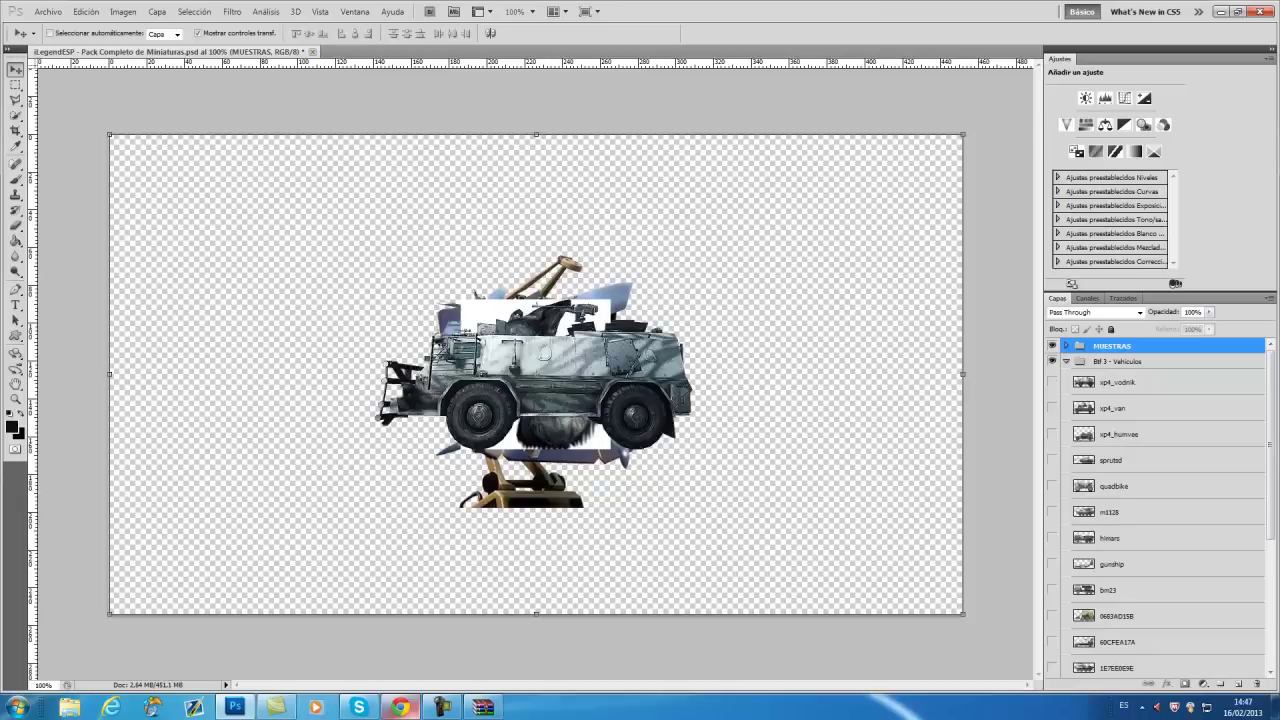
left_click(1052, 408)
Step: Preview the xp4_humvee layer, hide it again, and collapse the "Btf 3 - Vehiculos" group
left_click(1052, 434)
left_click(1118, 434)
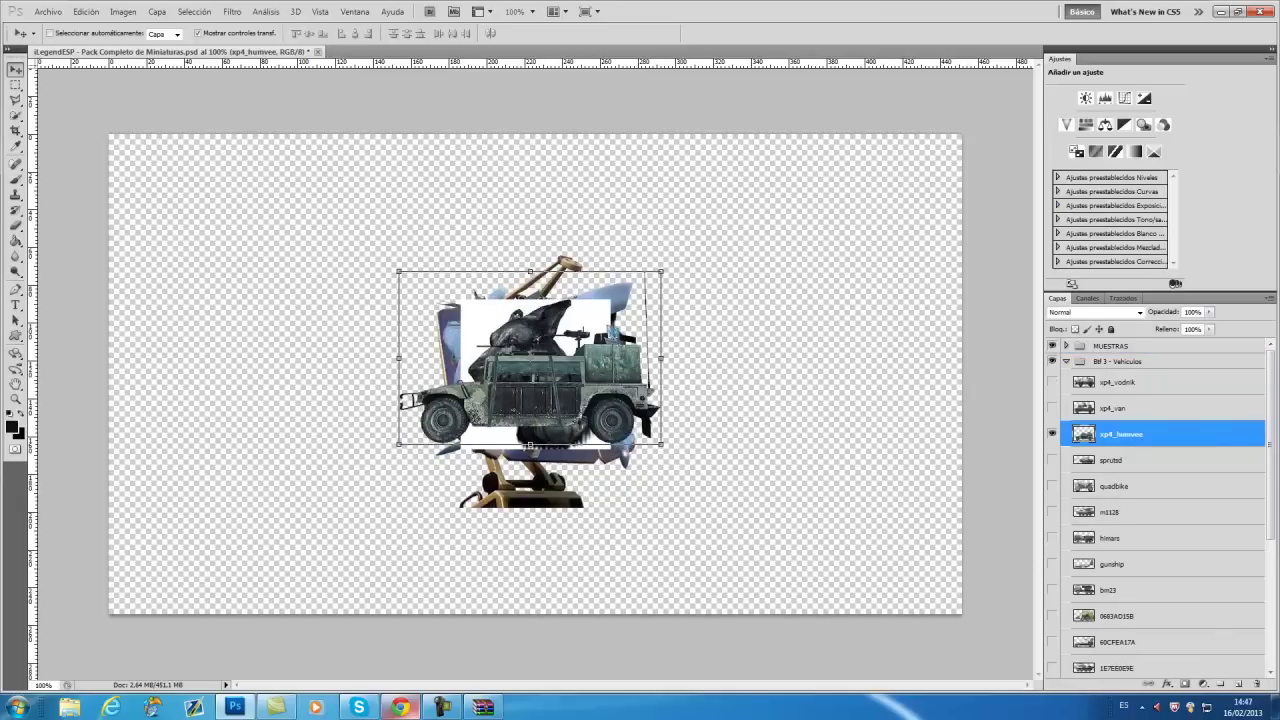
left_click(1066, 361)
left_click(1066, 361)
left_click(1052, 434)
left_click(1066, 361)
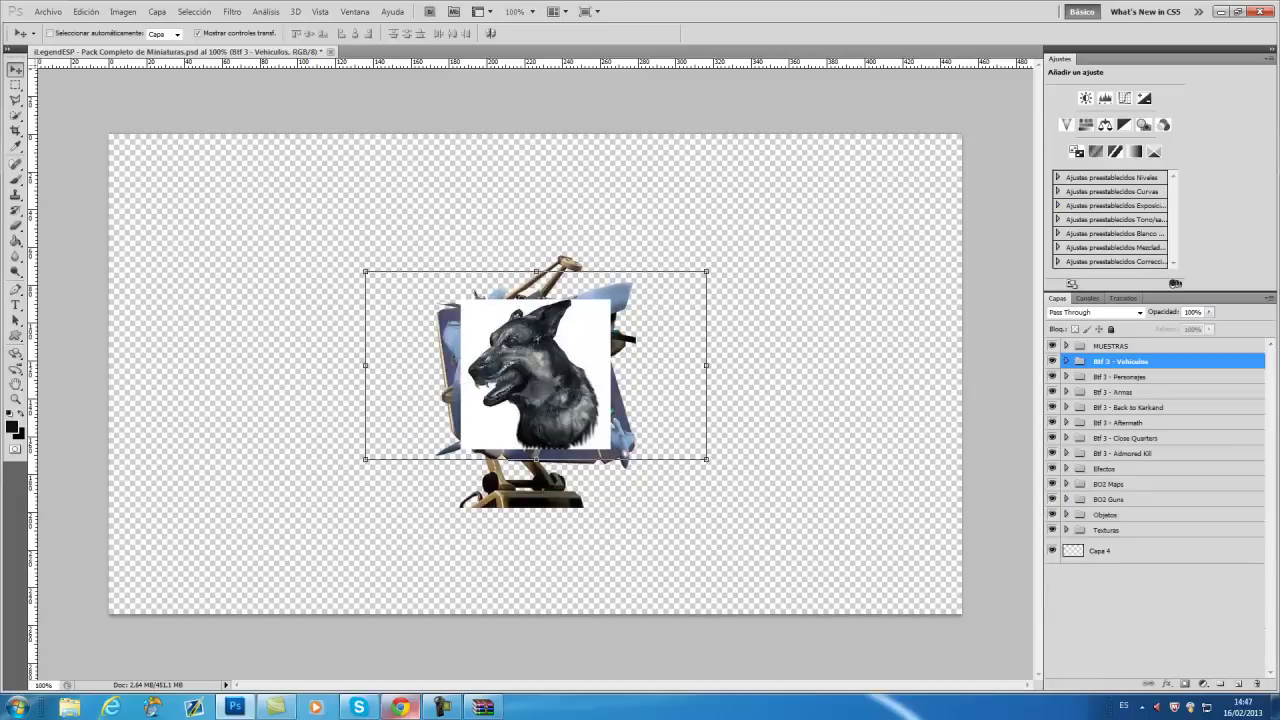
Step: Expand the "Btf 3 - Personajes" group and briefly show and hide the "recon hombre" character layer
left_click(1066, 377)
left_click(1118, 398)
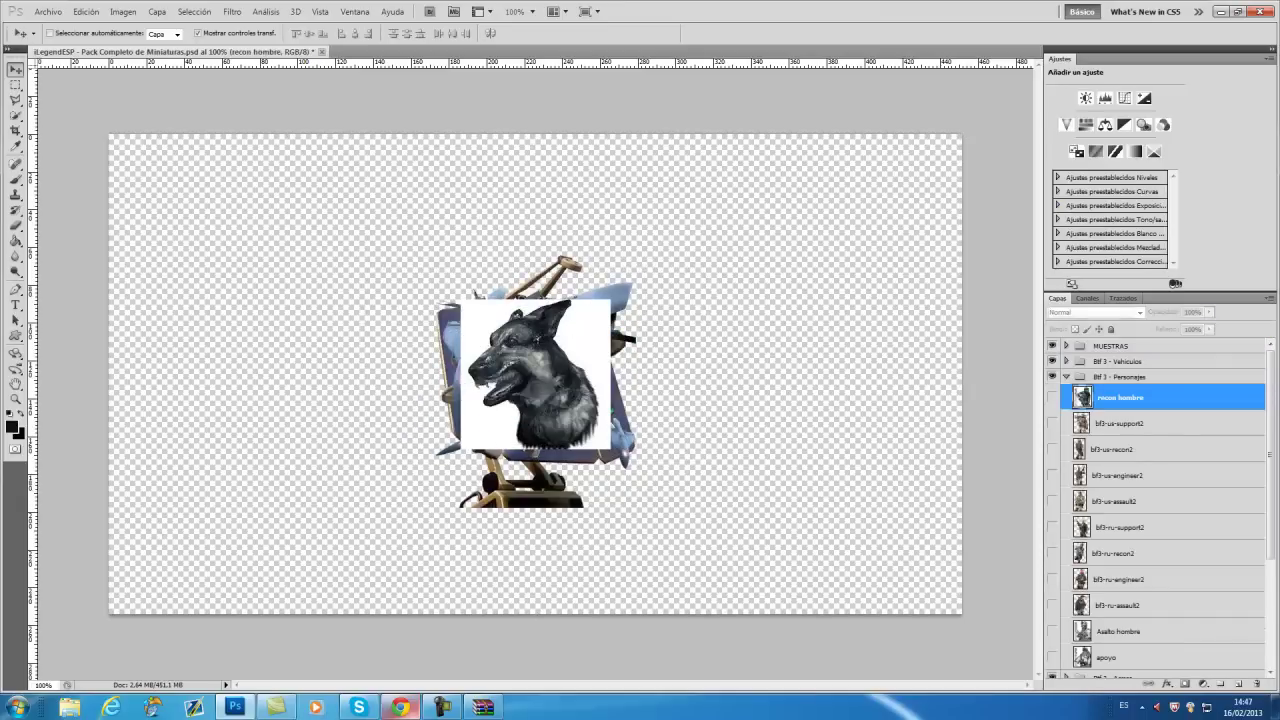
left_click(1052, 398)
left_click(1052, 398)
Step: Toggle the bf3-us-support2 character layer's visibility, leave it hidden, and collapse the "Btf 3 - Personajes" group
left_click(1052, 423)
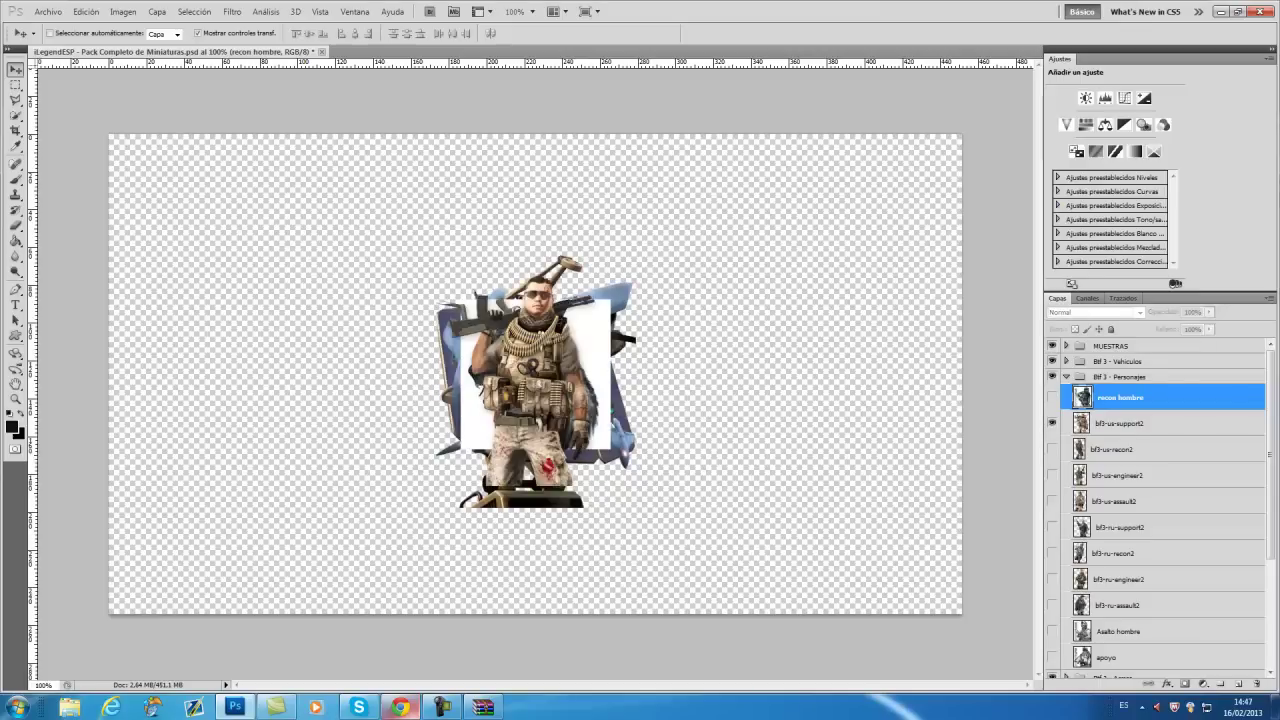
left_click(1052, 423)
left_click(1052, 423)
left_click(1052, 423)
left_click(1052, 423)
left_click(1052, 423)
left_click(1066, 376)
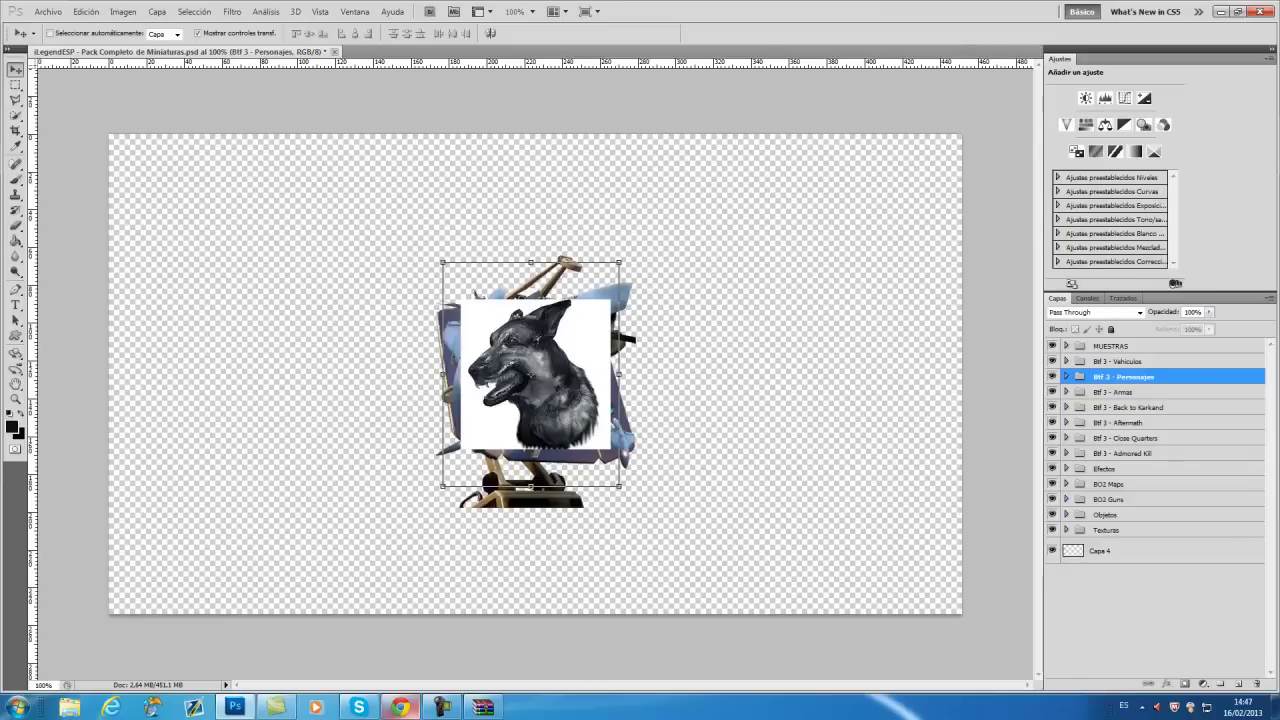
Step: Briefly expand and collapse the Efectos and BO2 Maps groups to look at their layers
left_click(1066, 469)
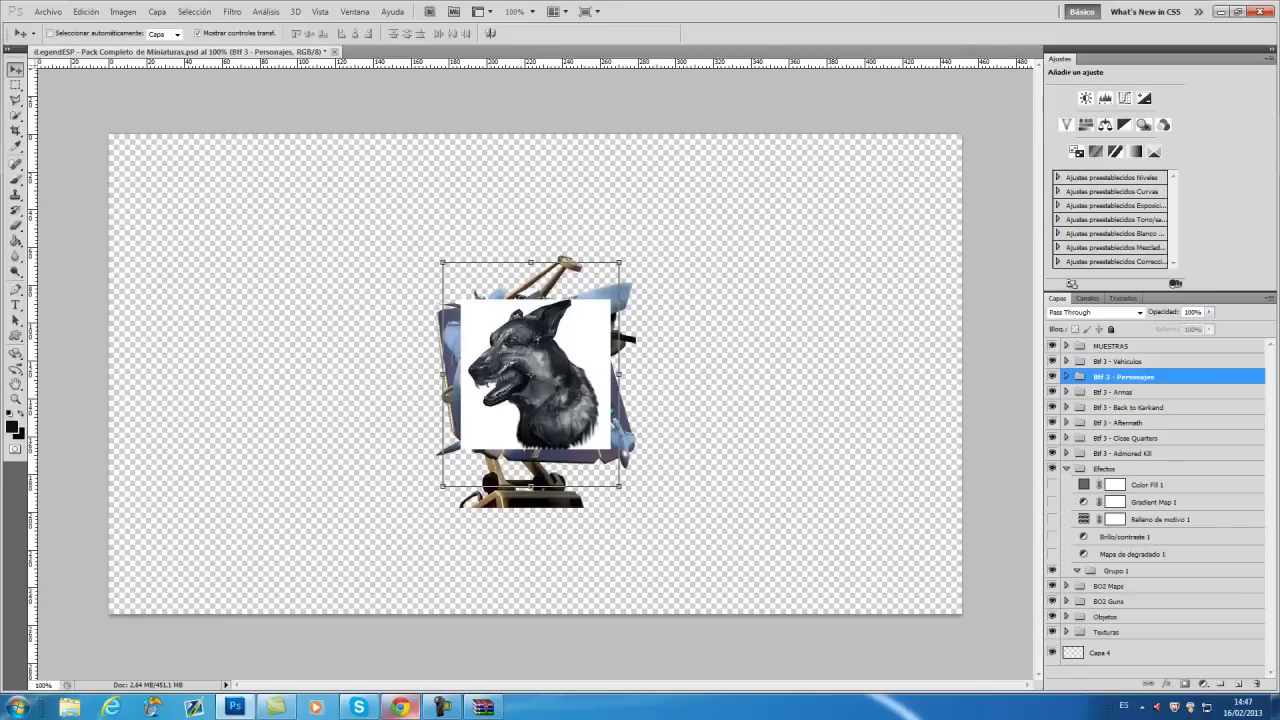
left_click(1066, 469)
left_click(1066, 484)
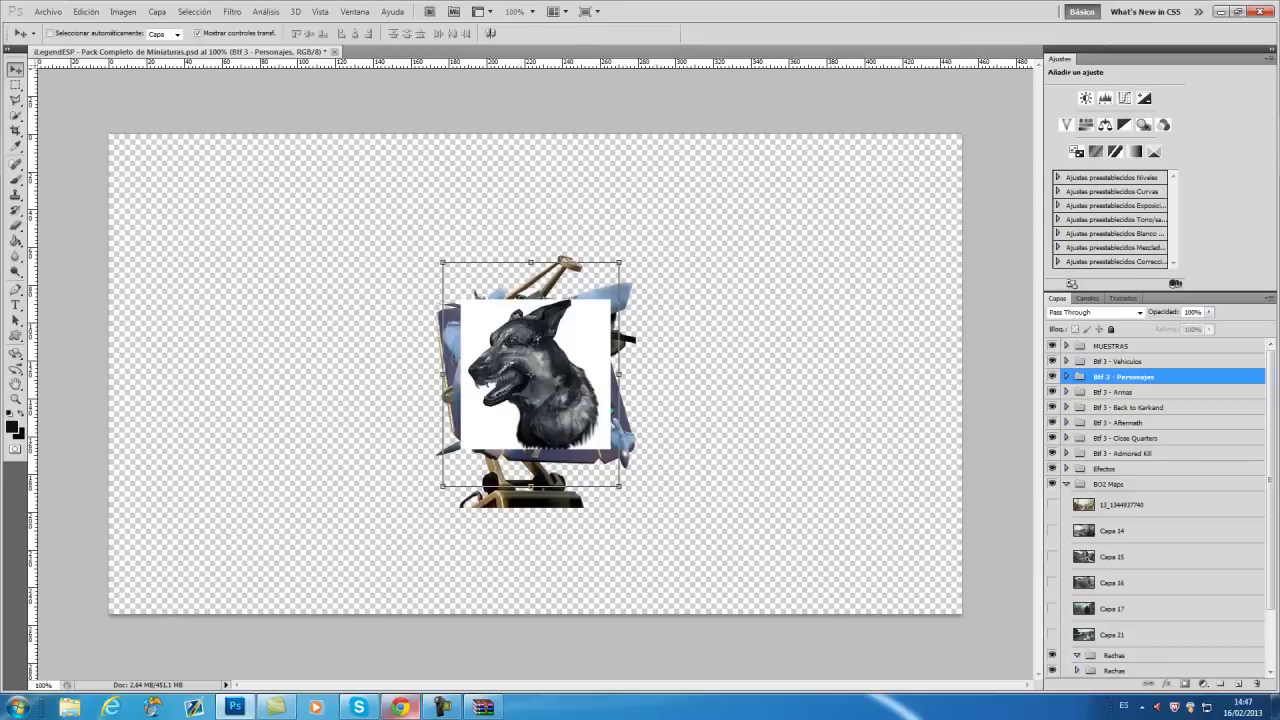
left_click(1110, 484)
left_click(1066, 484)
Step: Expand the BO2 Guns group, browse its weapon layers, and collapse it again
left_click(1066, 499)
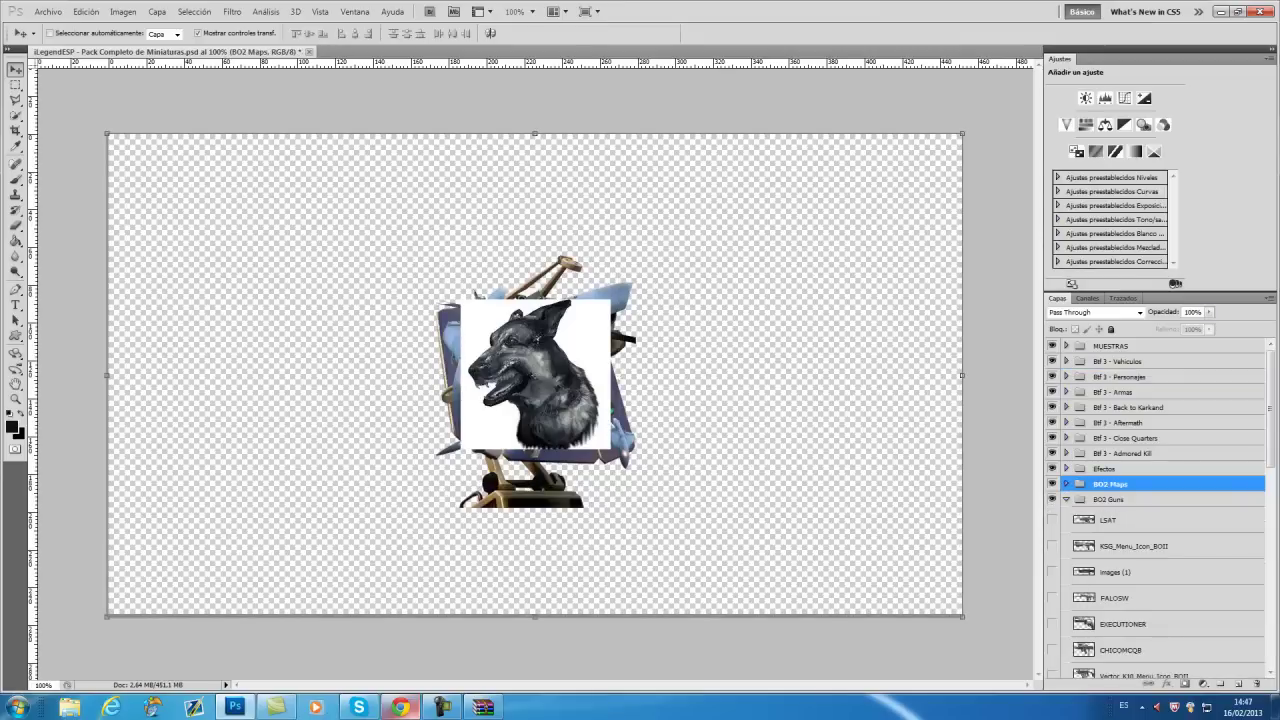
scroll(1155, 510, "down", 10)
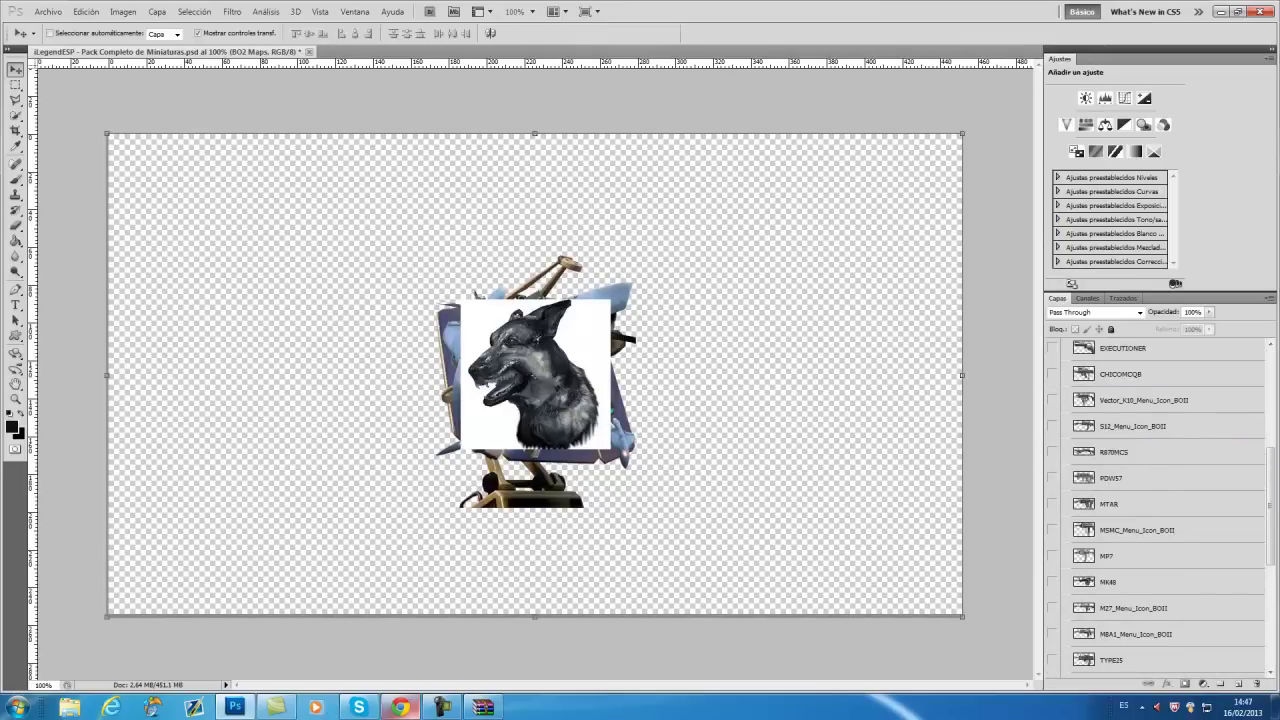
scroll(1155, 510, "up", 10)
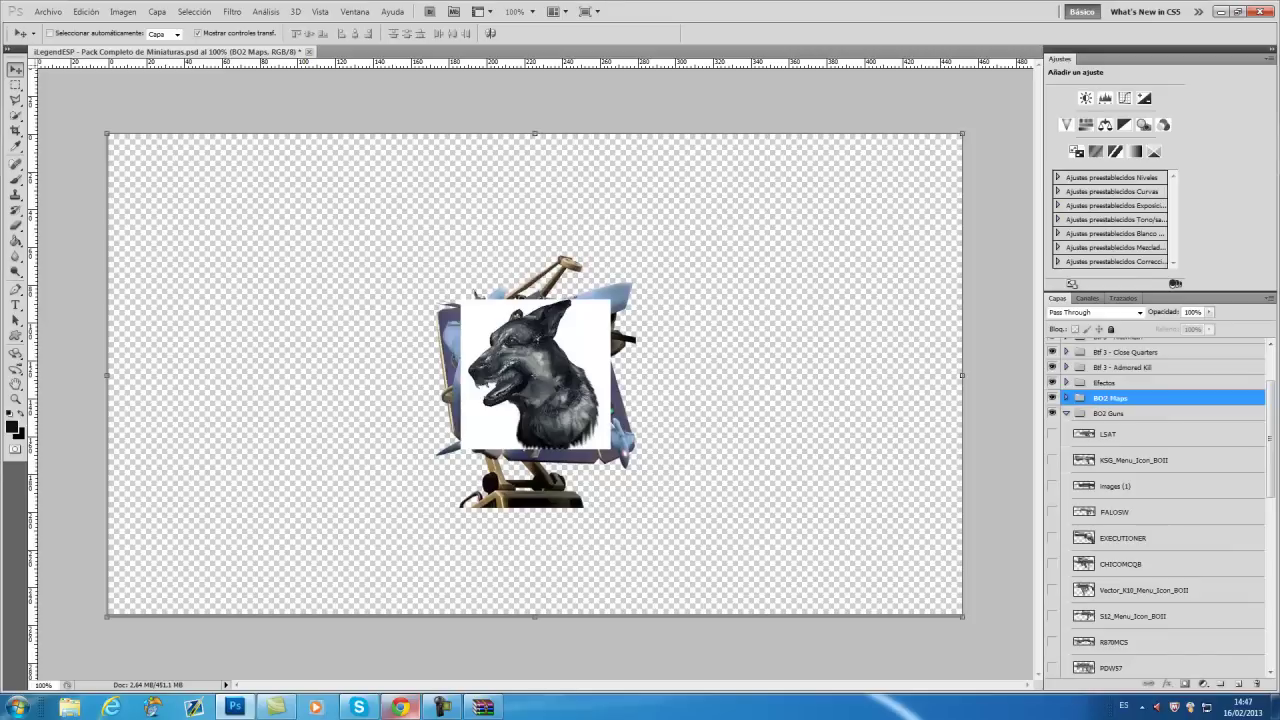
scroll(1155, 510, "down", 5)
scroll(1155, 510, "up", 7)
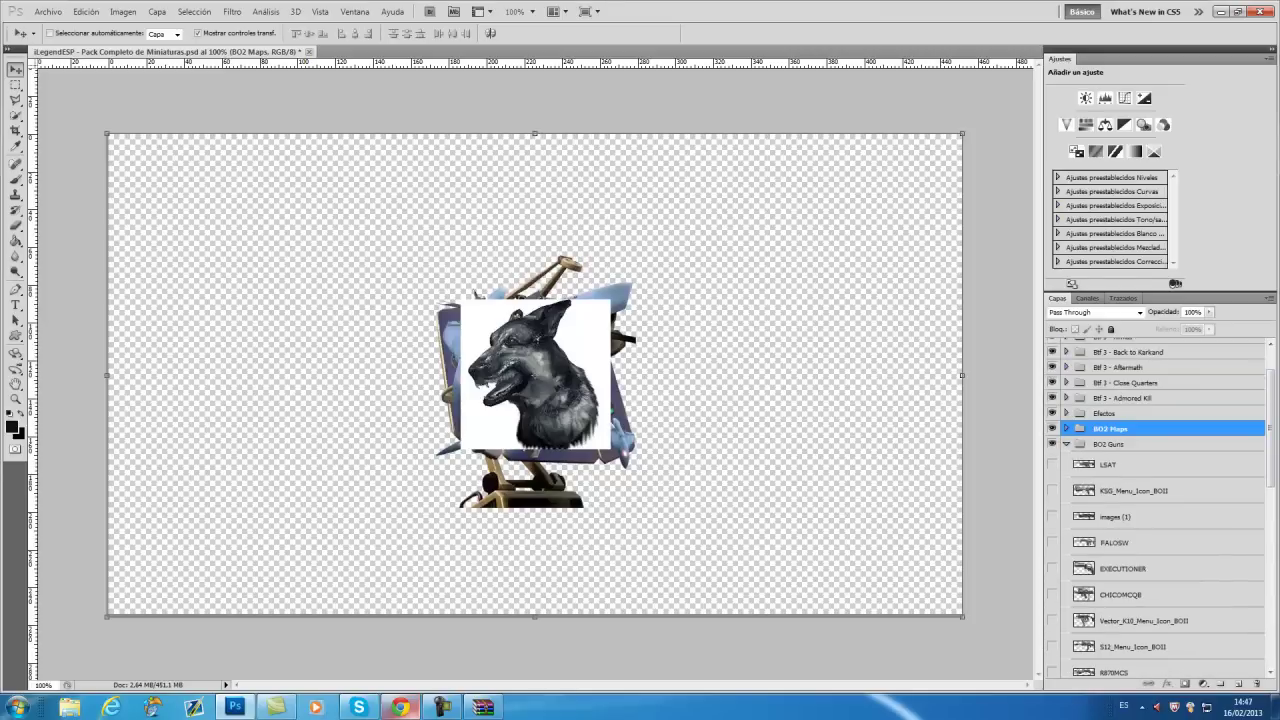
left_click(1066, 444)
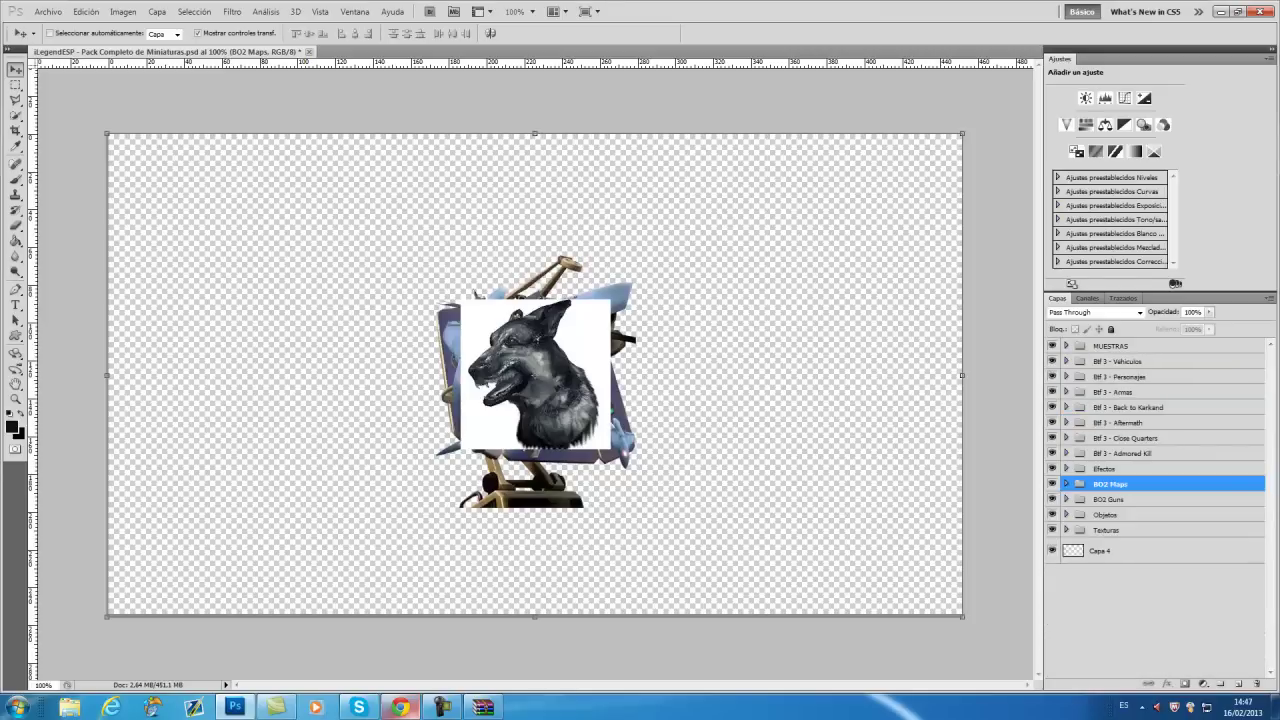
Step: Expand the Objetos group, browse its object layers, and collapse it again
left_click(1066, 515)
scroll(1155, 515, "down", 12)
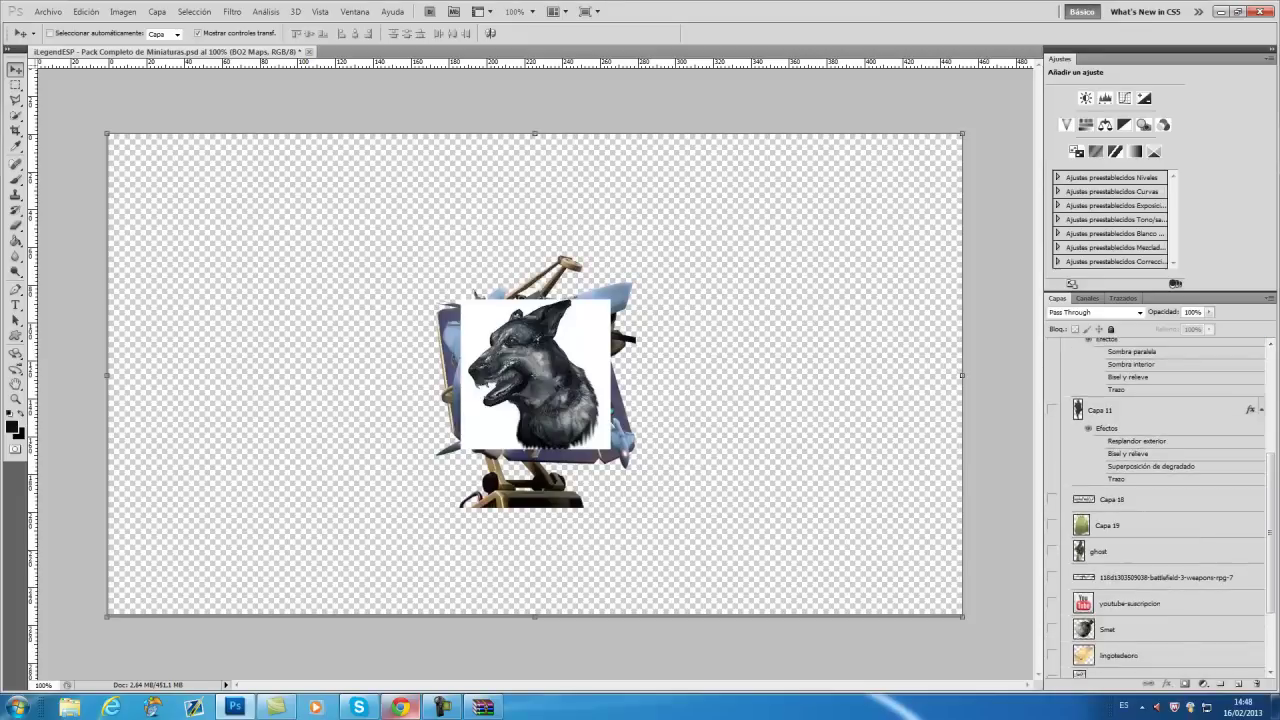
scroll(1155, 510, "down", 4)
scroll(1155, 510, "up", 7)
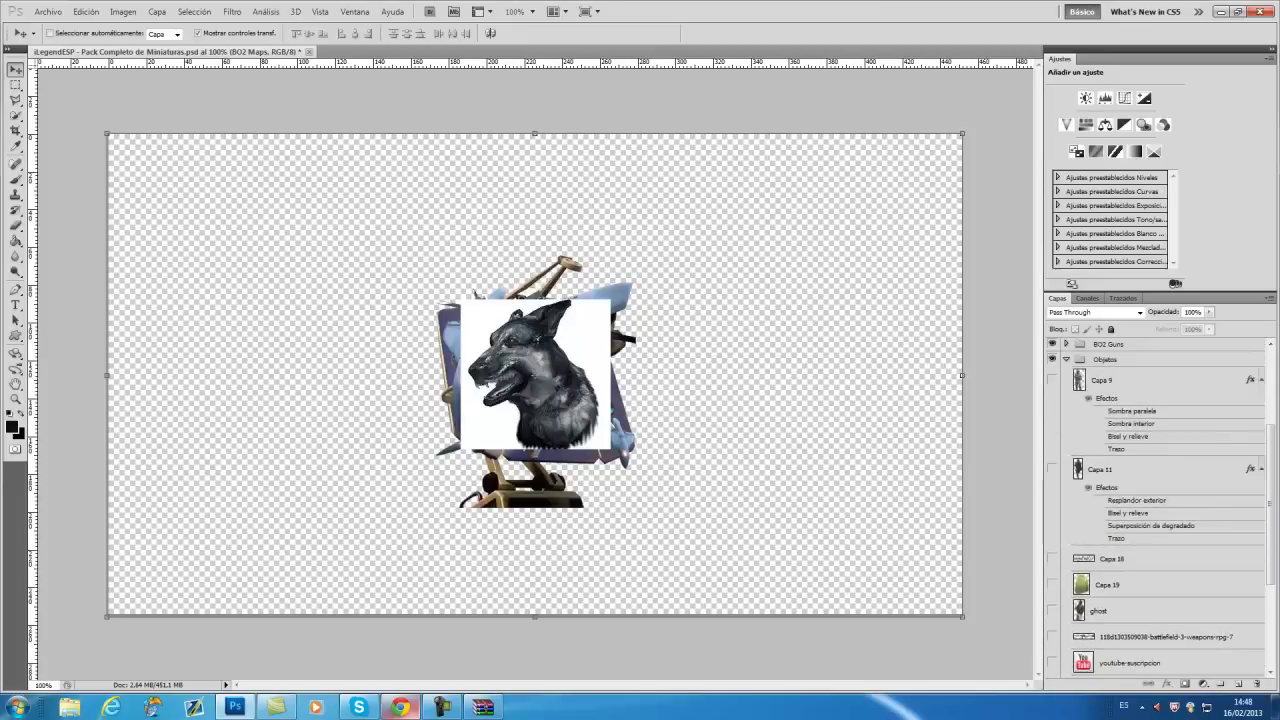
left_click(1106, 390)
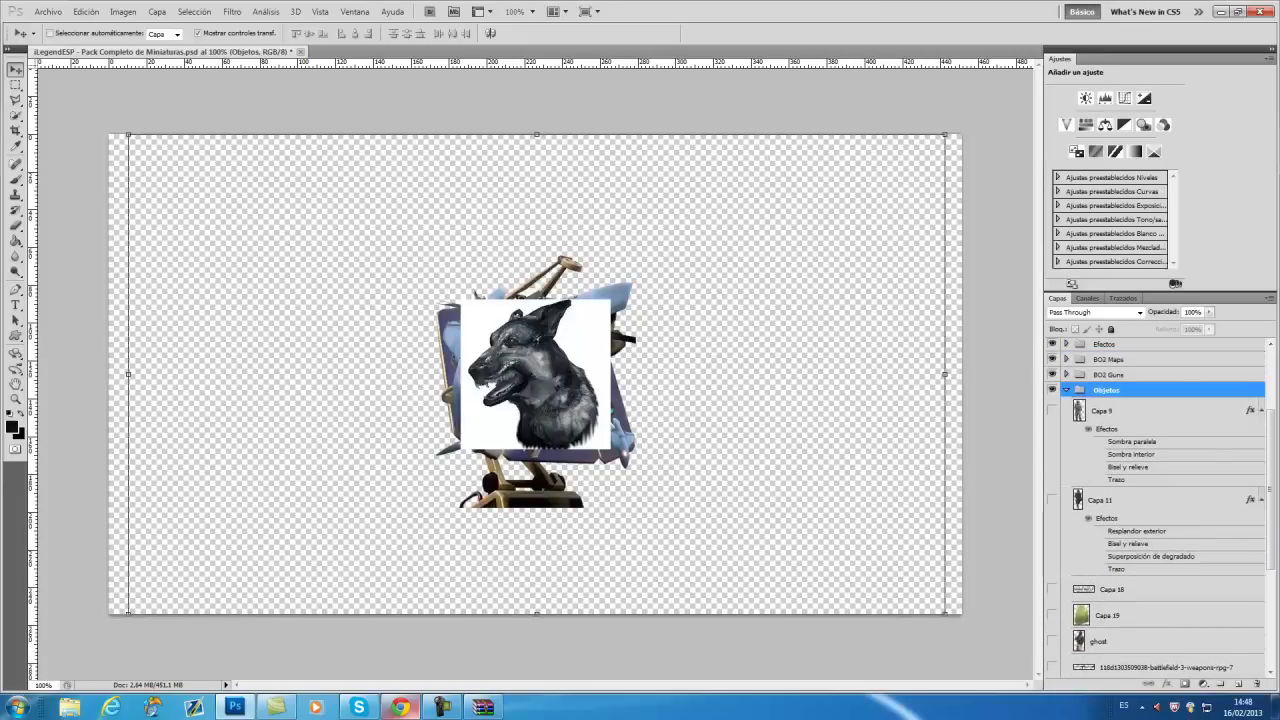
left_click(1066, 390)
Step: Look through the background layers of the Texturas group and collapse it again
left_click(1066, 530)
scroll(1155, 510, "down", 5)
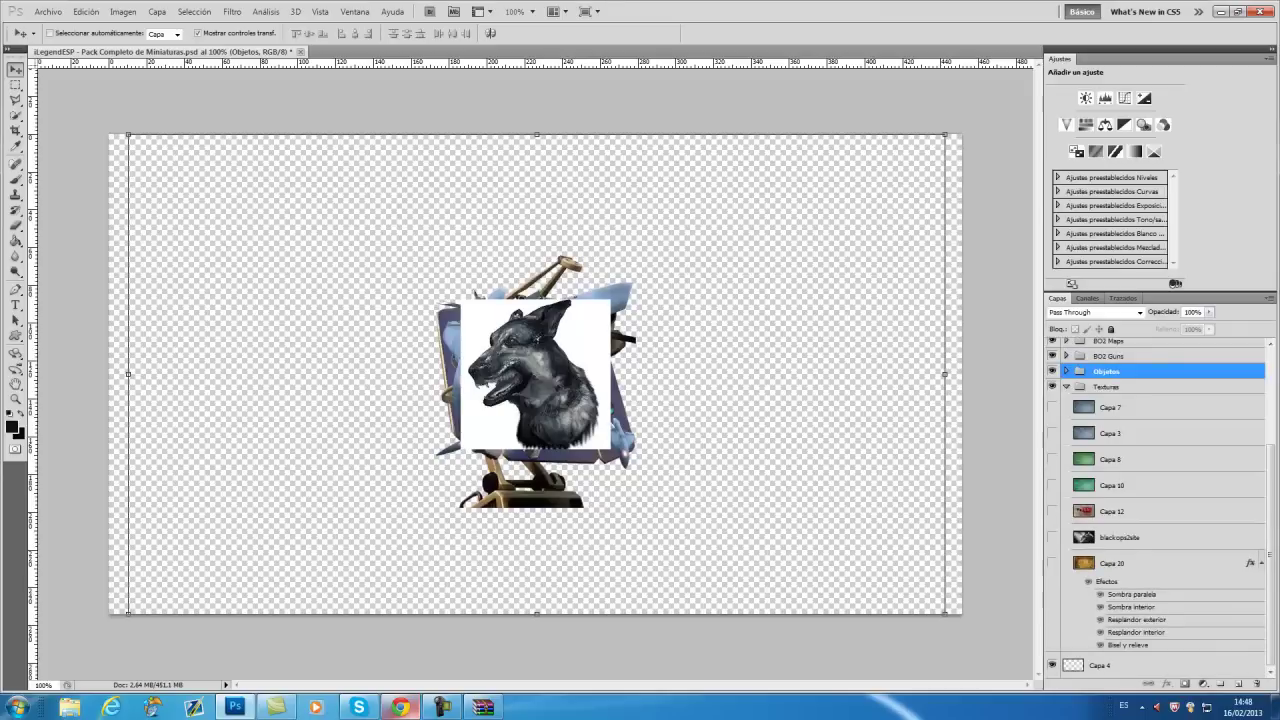
left_click(1066, 387)
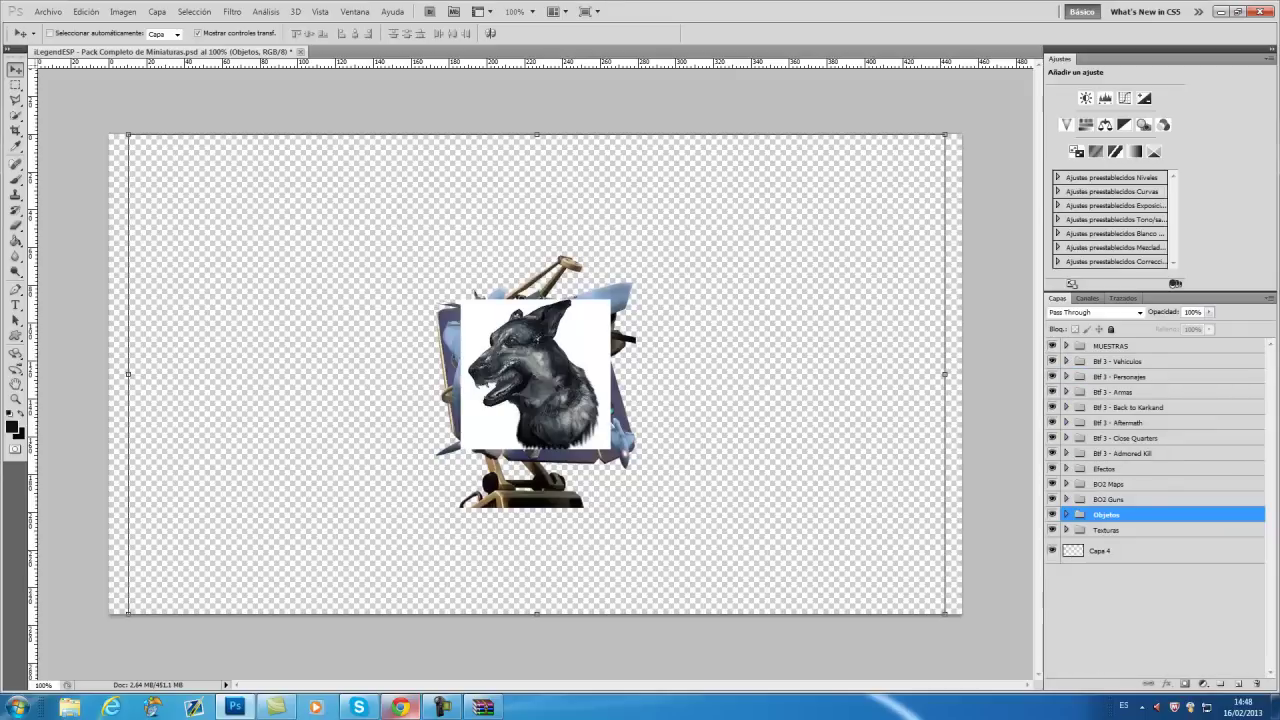
Step: Reopen the Efectos group to view its adjustment layers and "Grupo 1" subgroup, and collapse it
left_click(1066, 468)
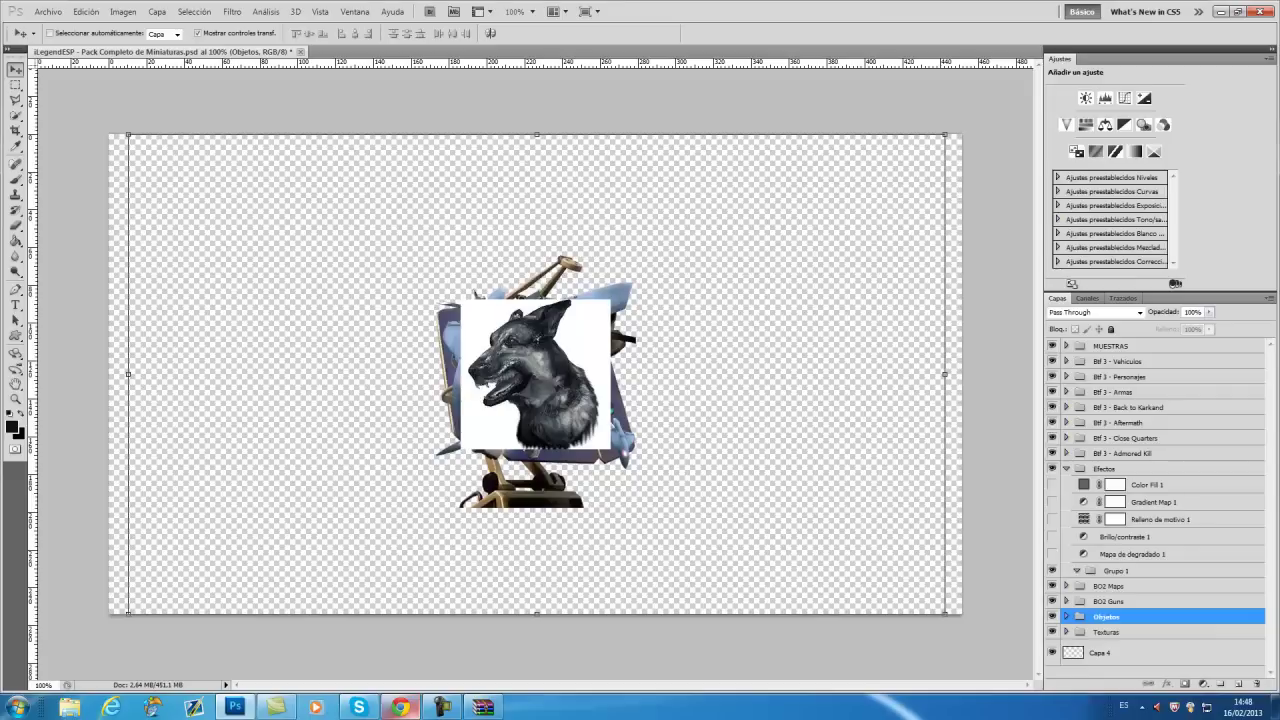
left_click(1076, 570)
left_click(1066, 468)
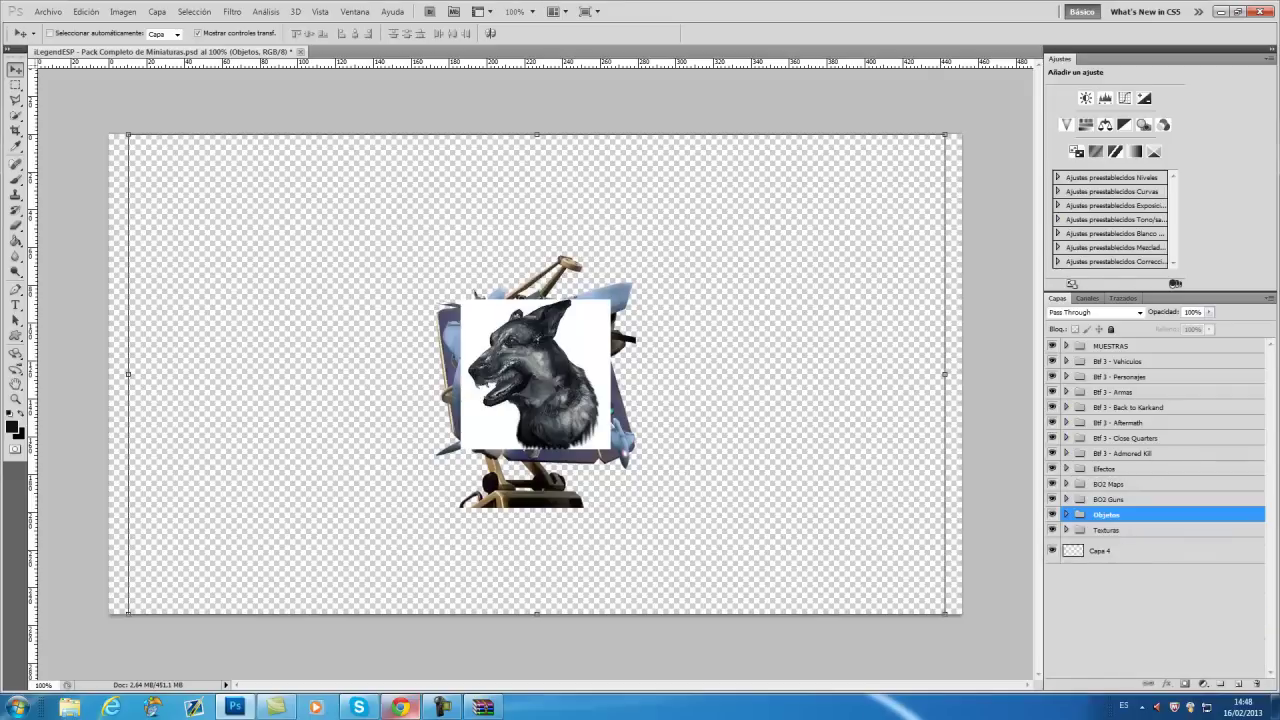
Step: Select the BO2 Maps group, review its map image layers, and collapse it
left_click(1108, 484)
left_click(1066, 484)
scroll(1120, 510, "down", 1)
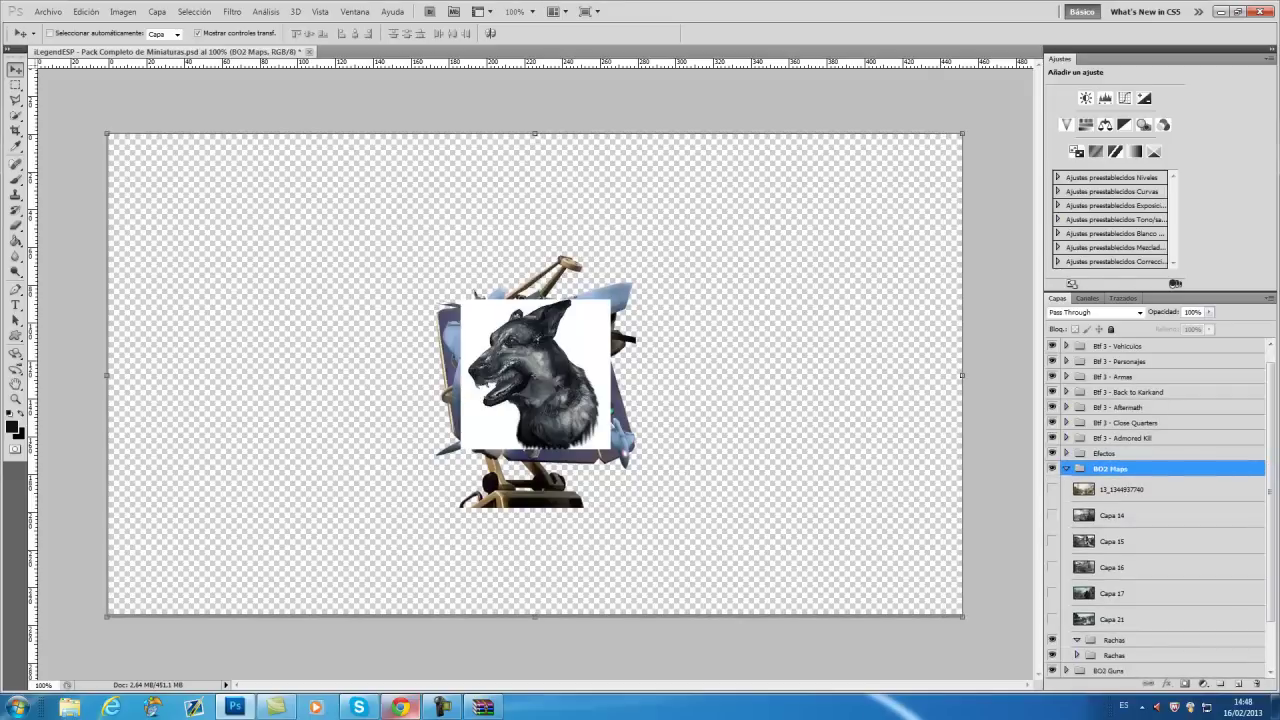
left_click(1066, 468)
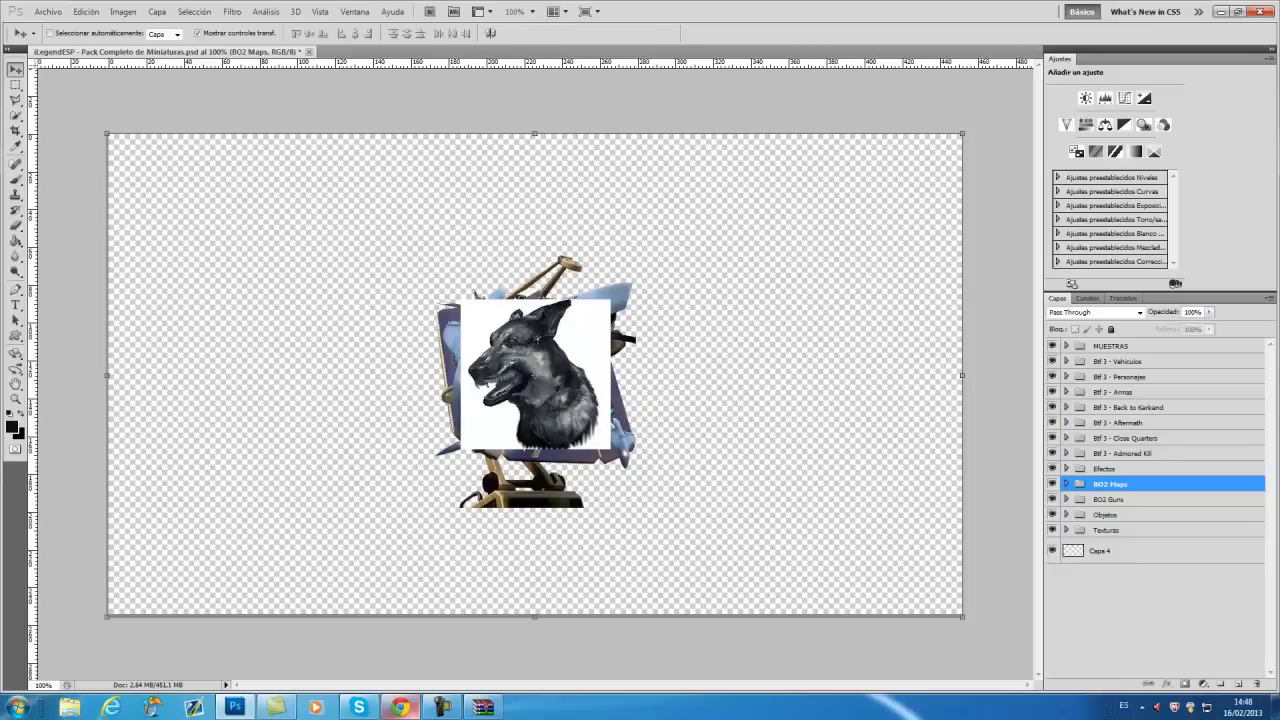
Step: Expand BO2 Maps and delete the empty upper Rachas group, leaving the Rachas group with the streak images expanded
left_click(1066, 484)
scroll(1120, 510, "down", 3)
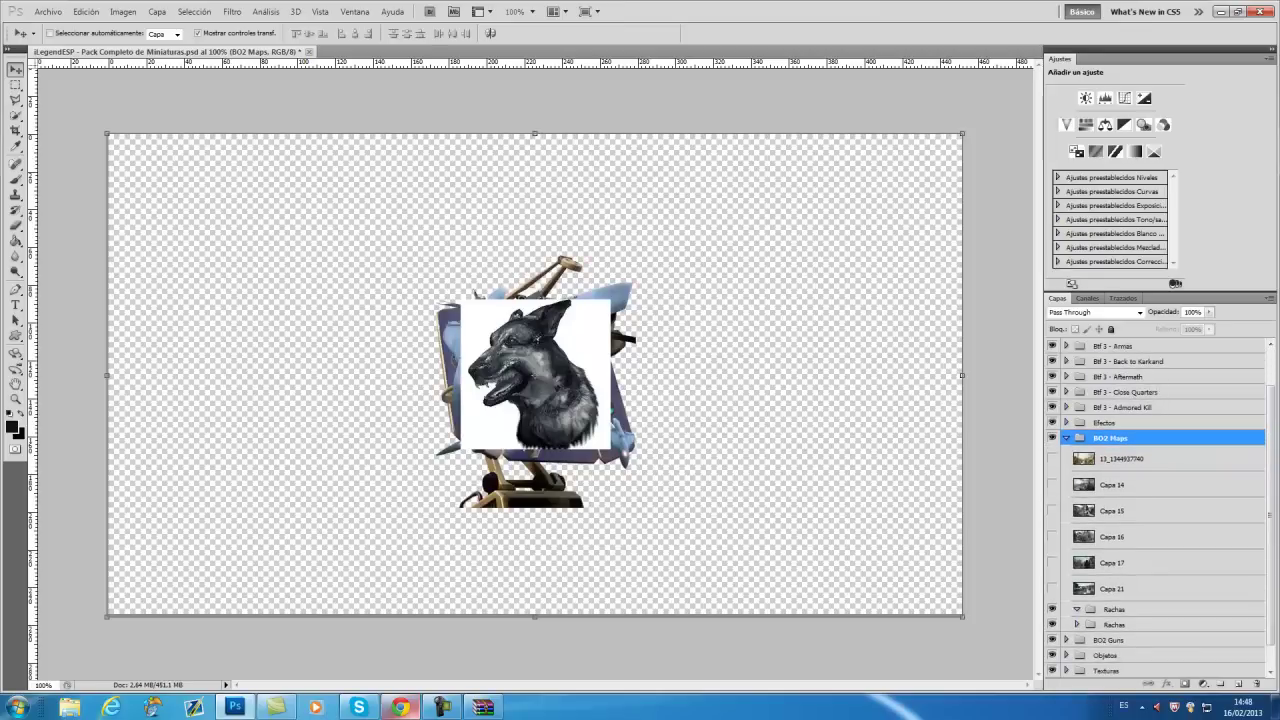
left_click(1116, 609)
left_click(1077, 624)
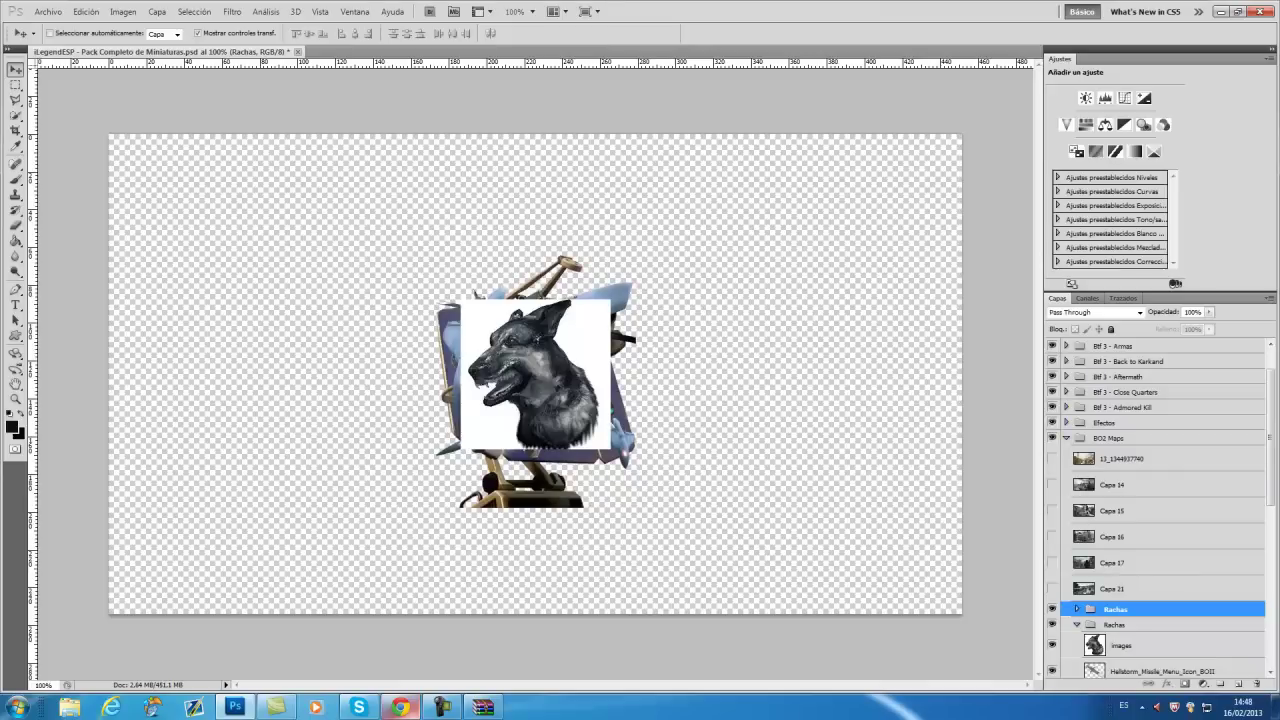
key("Delete")
Step: Select the dog layer "images" in the Rachas group and move it off the pile towards the canvas's upper right
scroll(1150, 553, "down", 3)
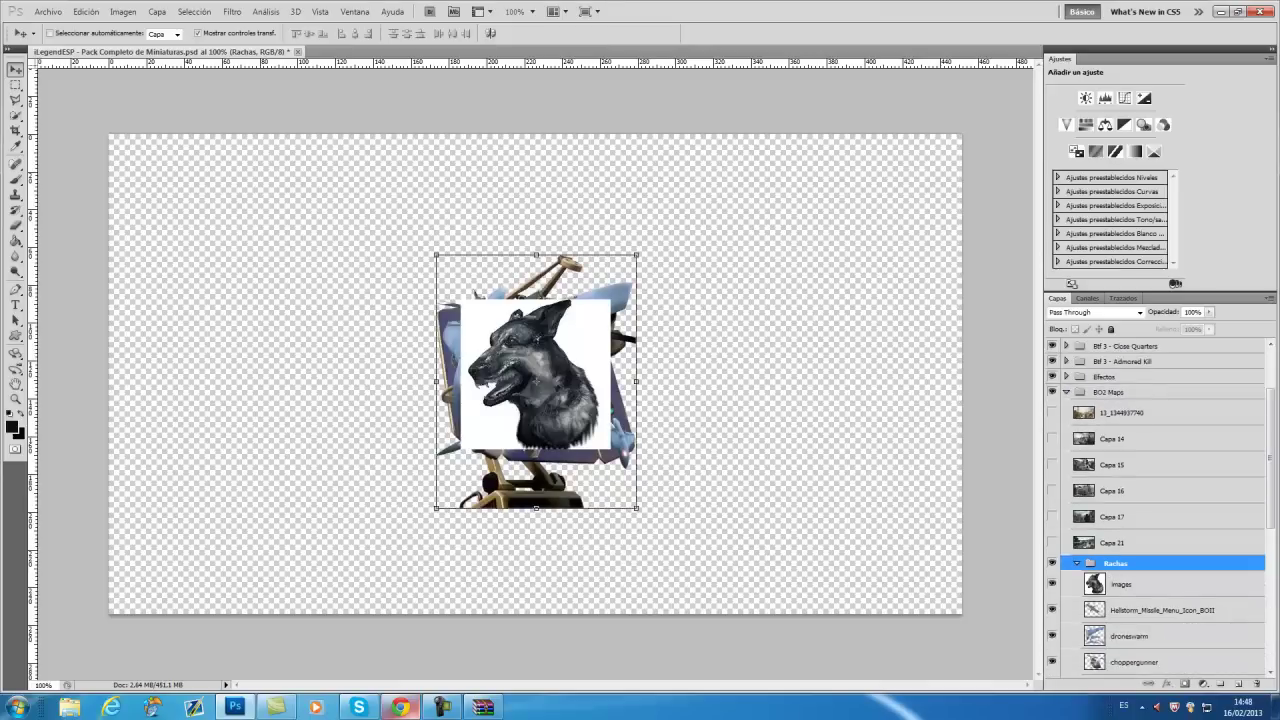
scroll(1150, 553, "down", 2)
left_click(1124, 553)
left_click_drag(540, 375, 751, 256)
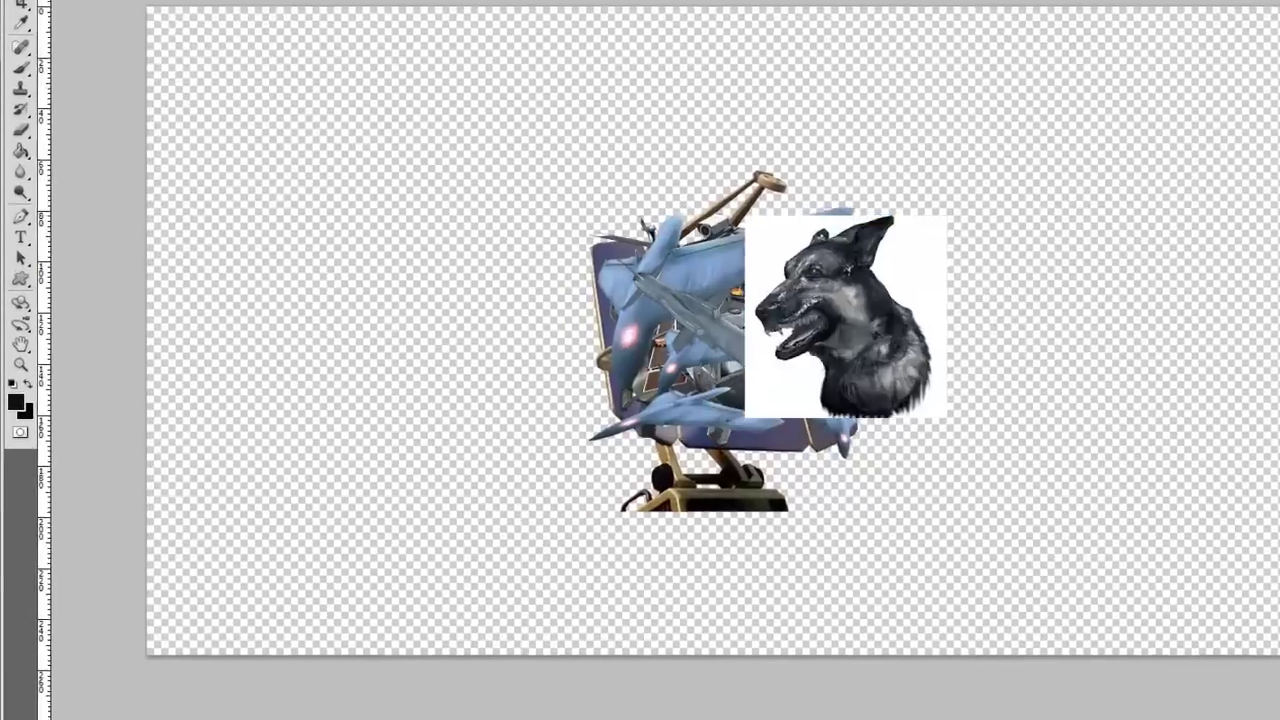
Step: Erase the white background on both sides of the dog with the Magic Eraser, and shift the cut-out dog down and right
key("e")
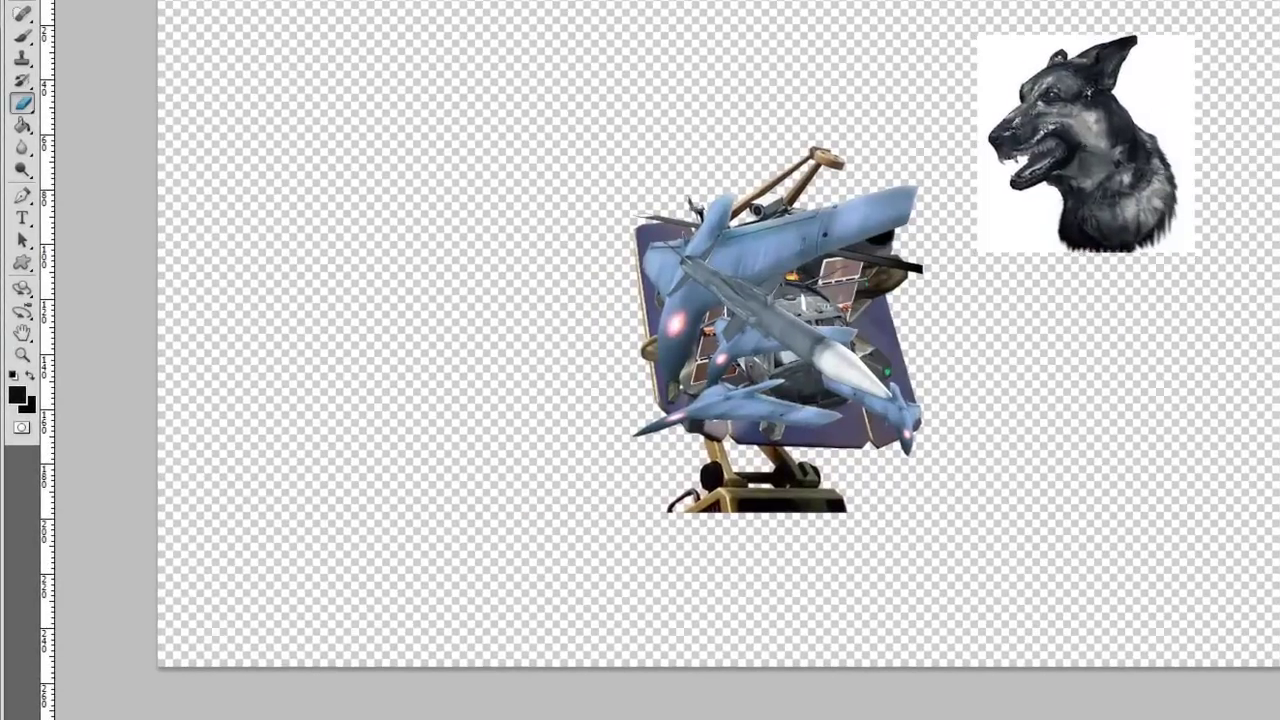
right_click(22, 103)
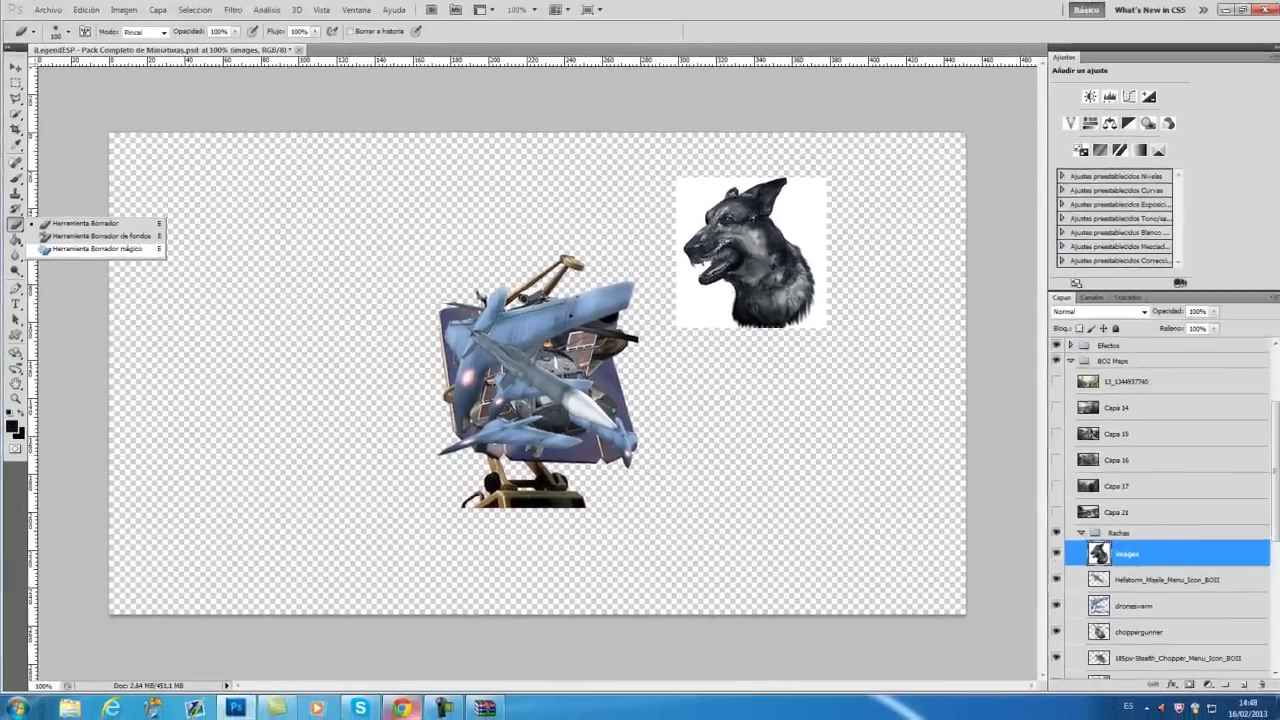
left_click(140, 138)
left_click(695, 210)
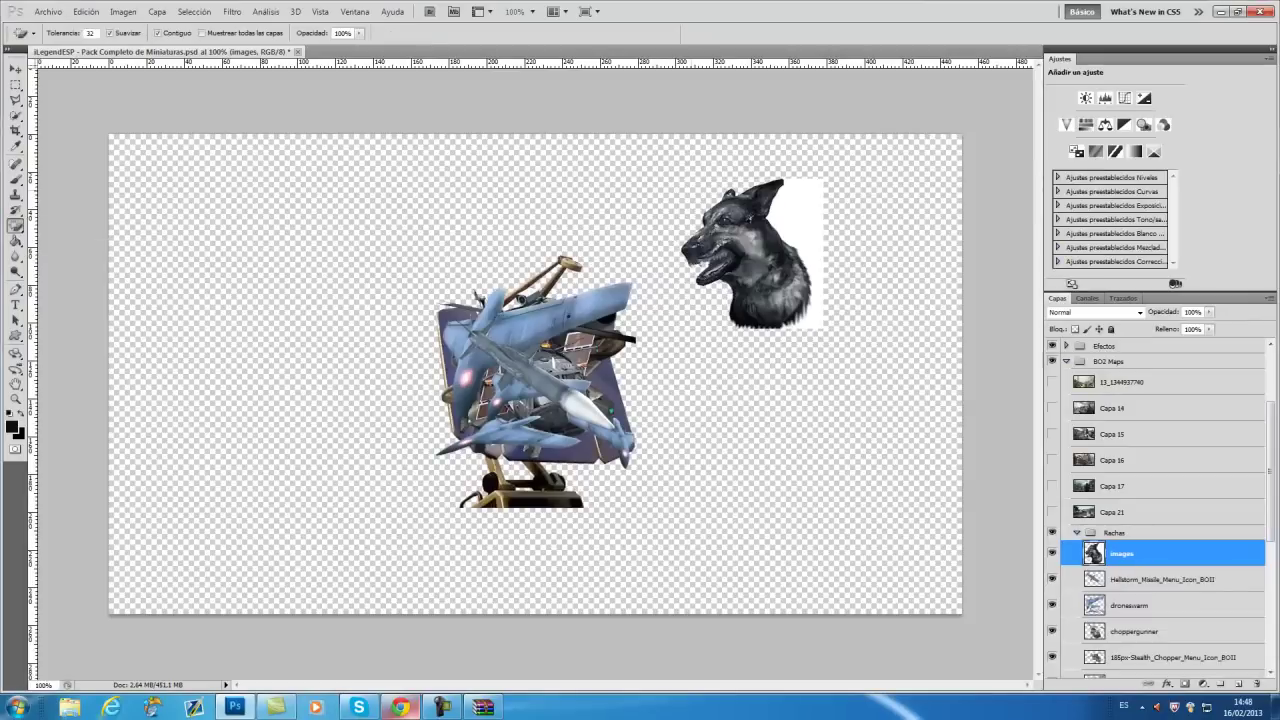
left_click(810, 255)
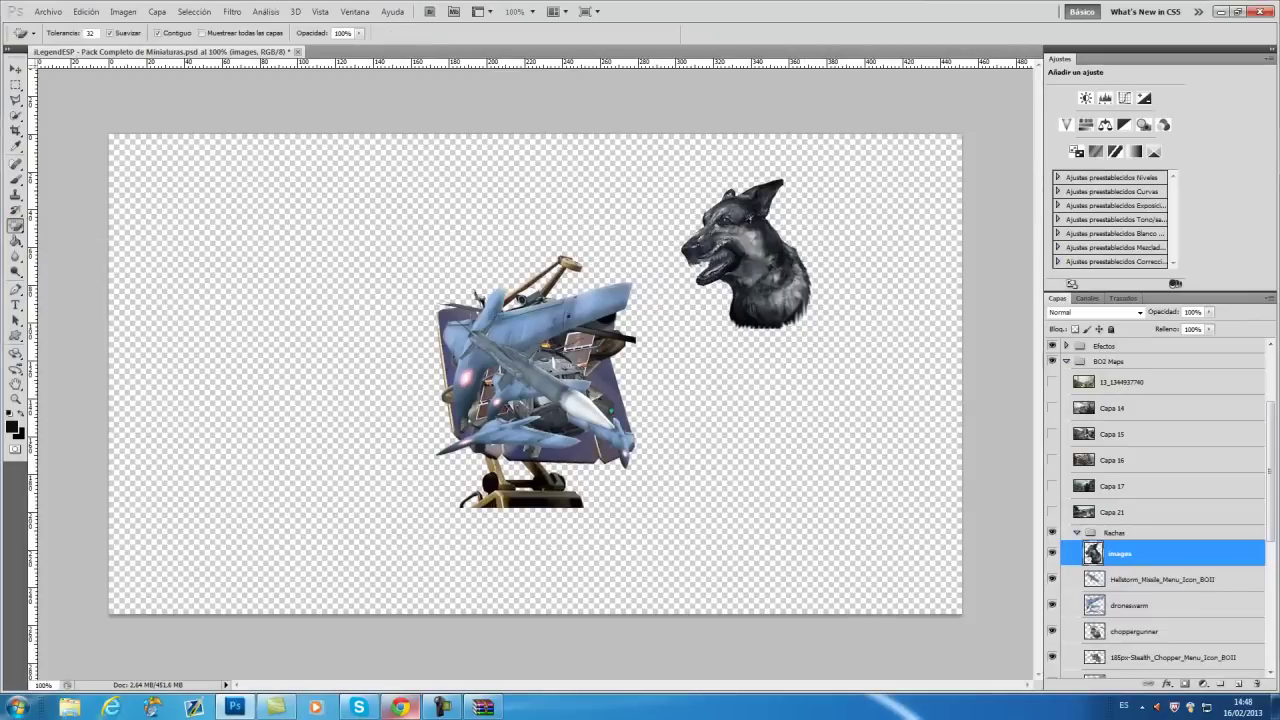
key("v")
left_click_drag(745, 255, 810, 309)
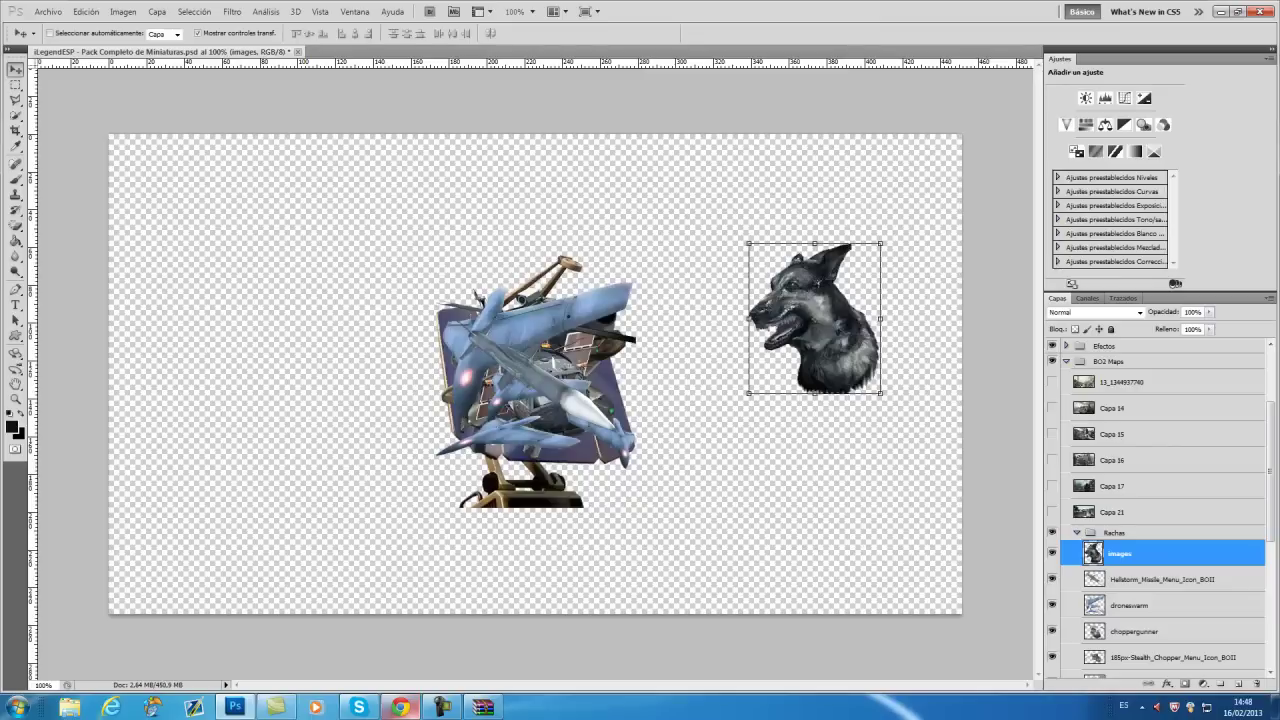
Step: Briefly hide and show the "images" dog layer and the Hellstorm_Missile_Menu_Icon_BOII layer
left_click(1052, 553)
left_click(1052, 579)
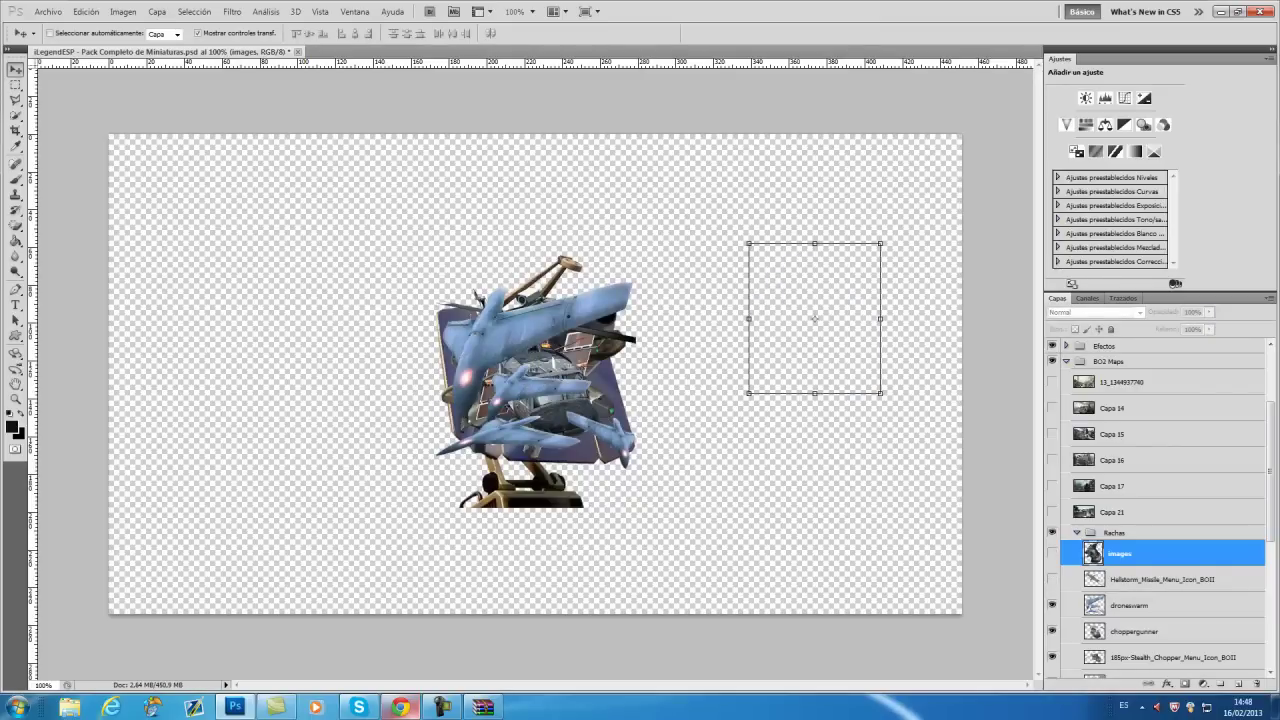
left_click(1051, 579)
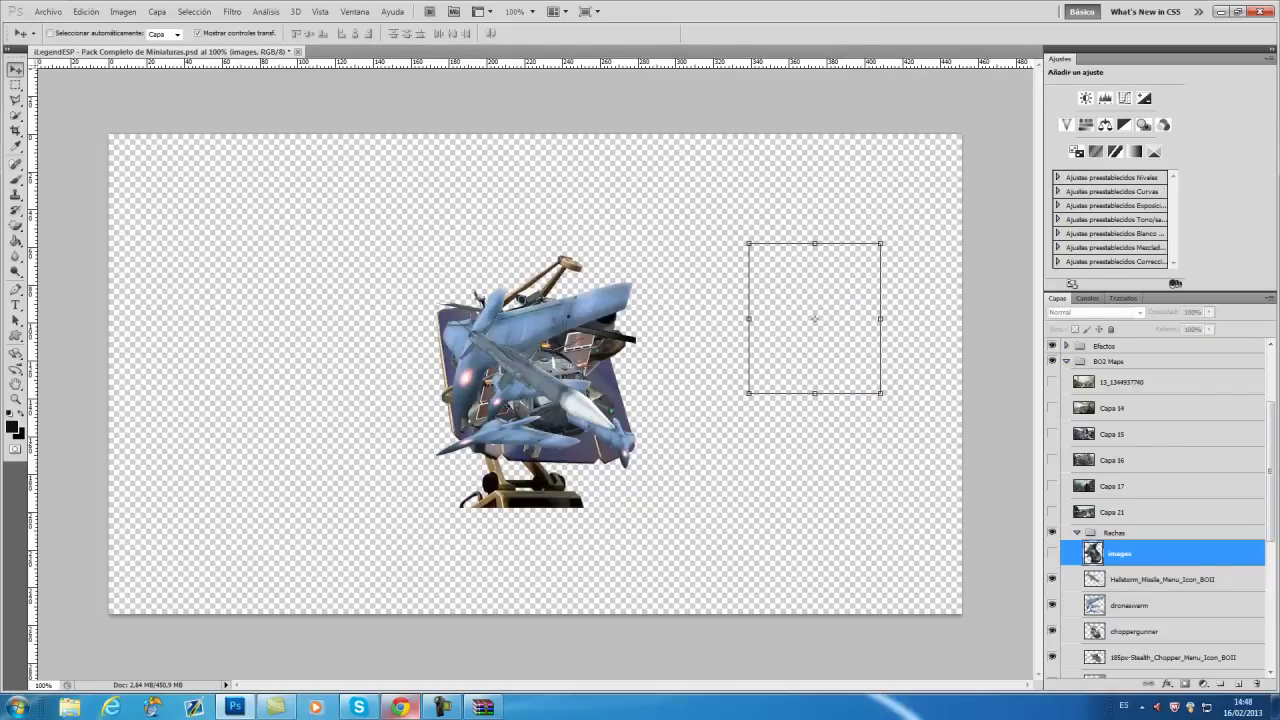
left_click(1051, 553)
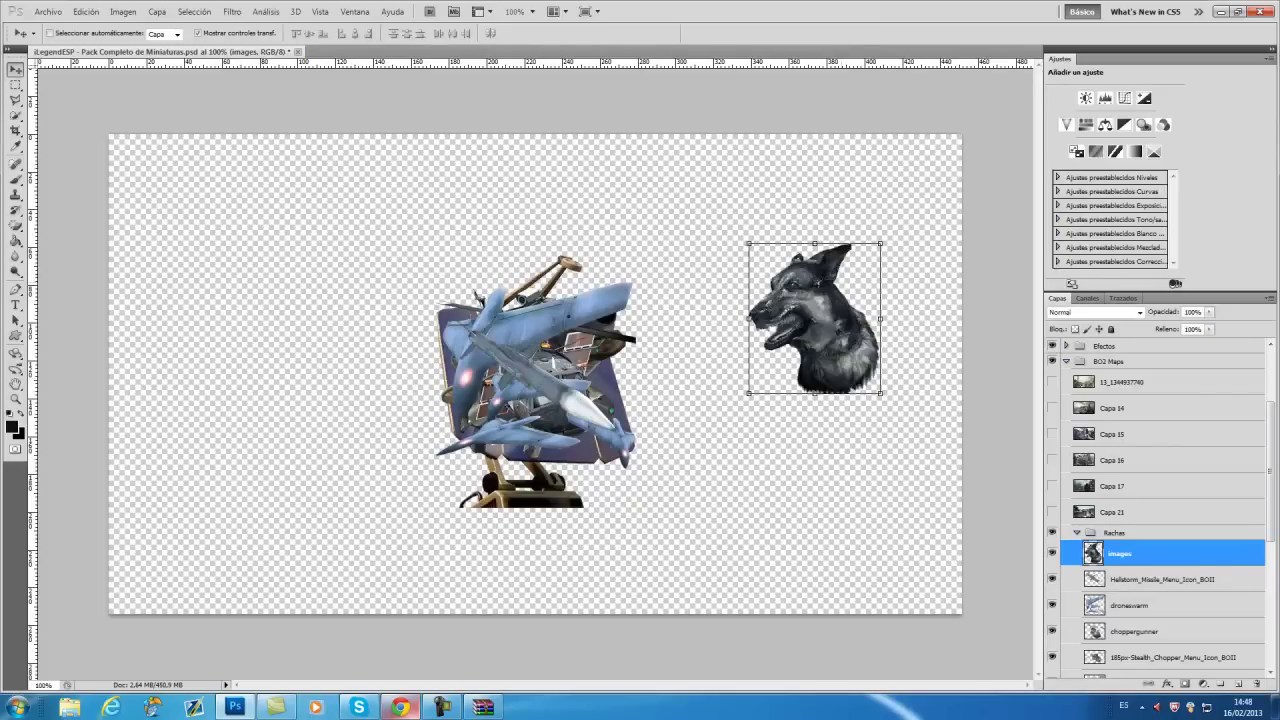
Step: Move the dog into the canvas's upper-right corner and place the Hellstorm missile beside it at the upper middle
left_click_drag(815, 318, 875, 221)
left_click(1170, 579)
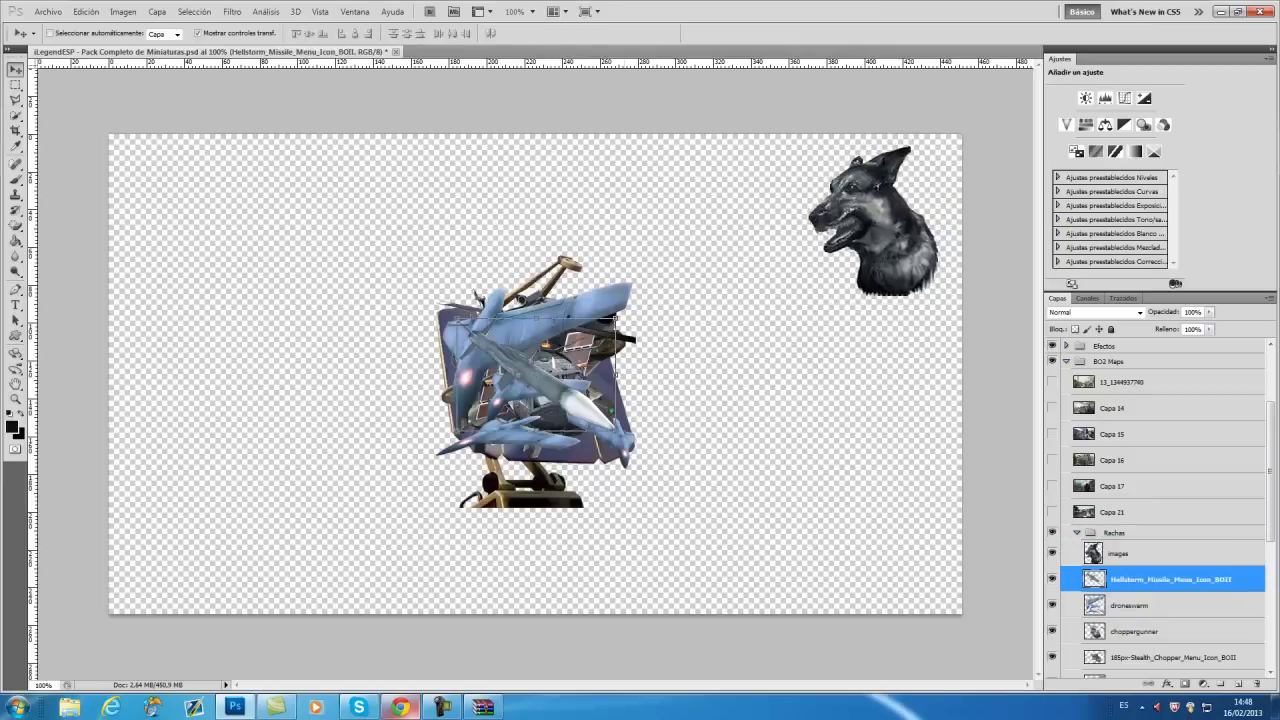
left_click_drag(537, 375, 699, 217)
Step: Move the droneswarm layer to the canvas's lower right and the choppergunner helicopter to the upper left
left_click(1131, 605)
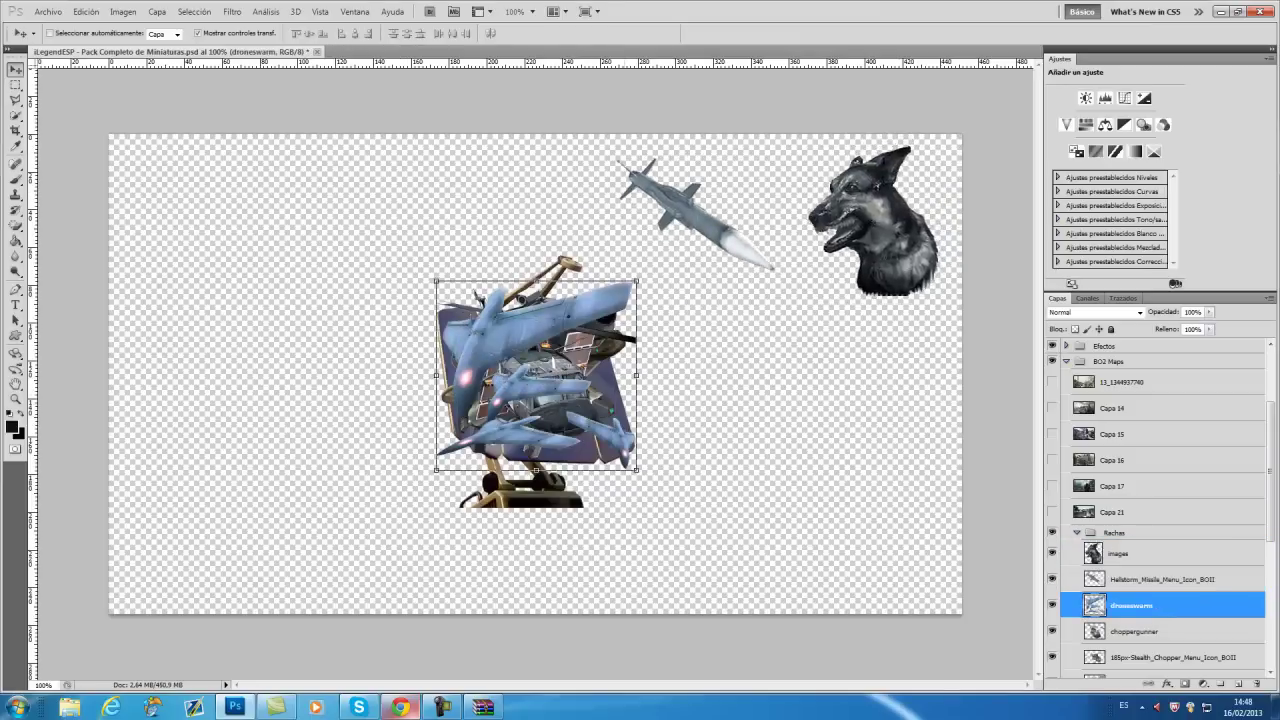
left_click_drag(536, 374, 819, 463)
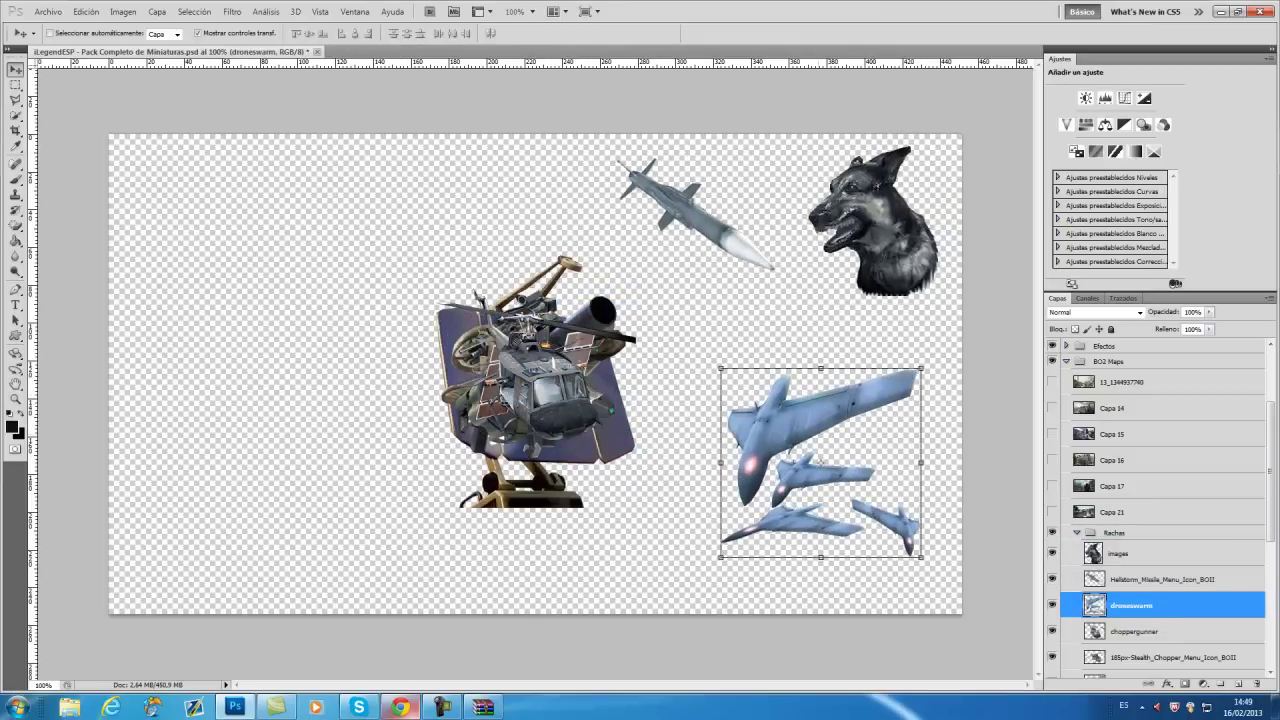
left_click(1134, 631)
left_click_drag(537, 375, 278, 217)
Step: Move the stealth chopper to the canvas's middle left and the Orbital VSAT satellite to the lower left
left_click(1175, 657)
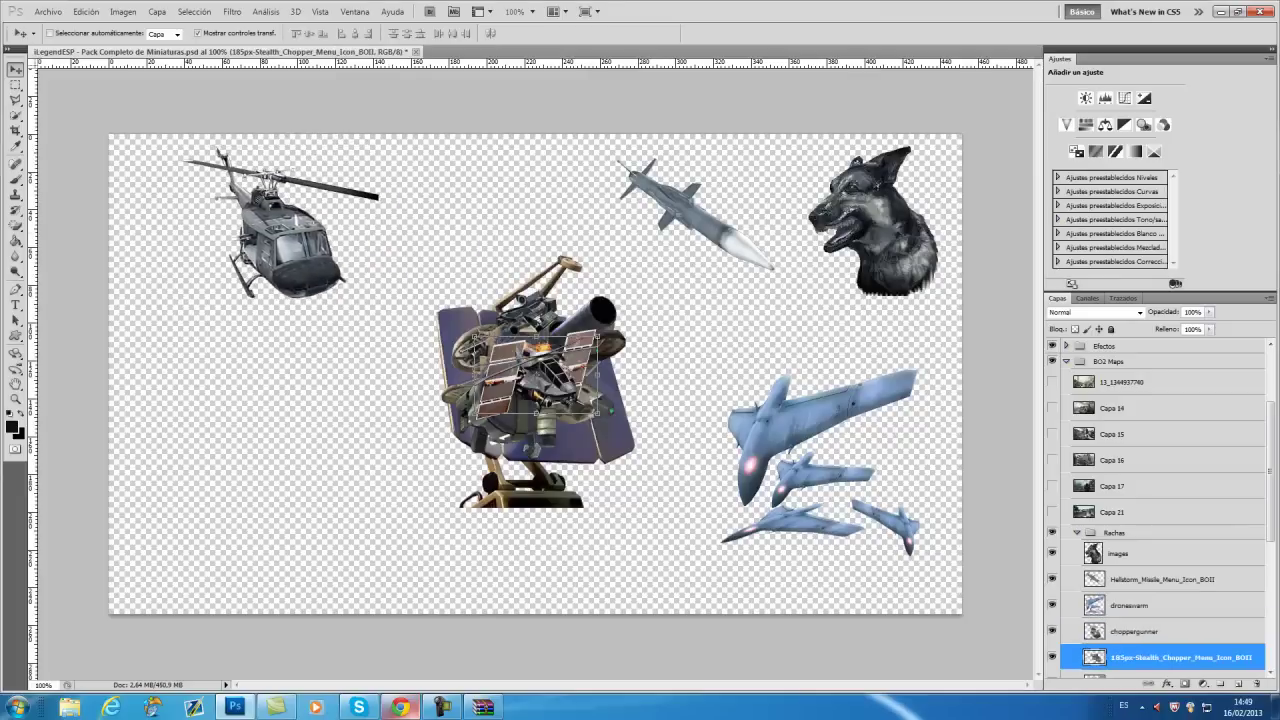
left_click_drag(537, 375, 278, 393)
scroll(1160, 500, "down", 2)
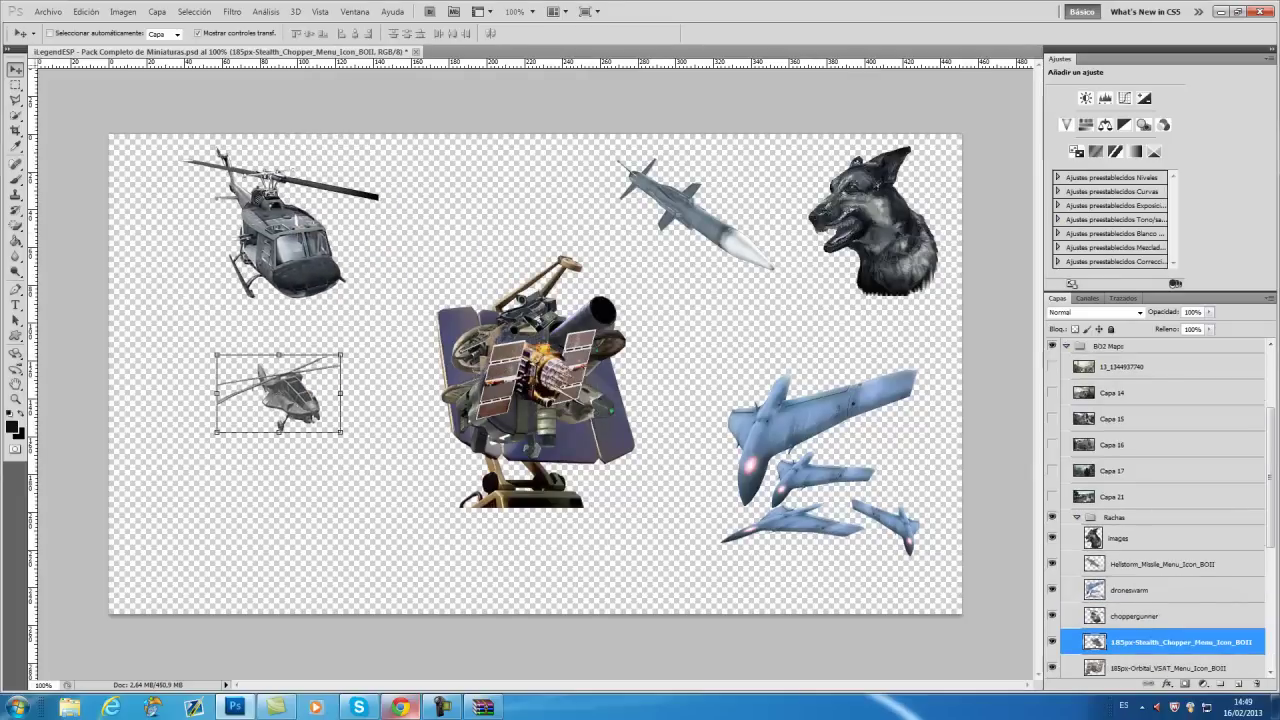
left_click(1175, 652)
left_click_drag(537, 375, 298, 527)
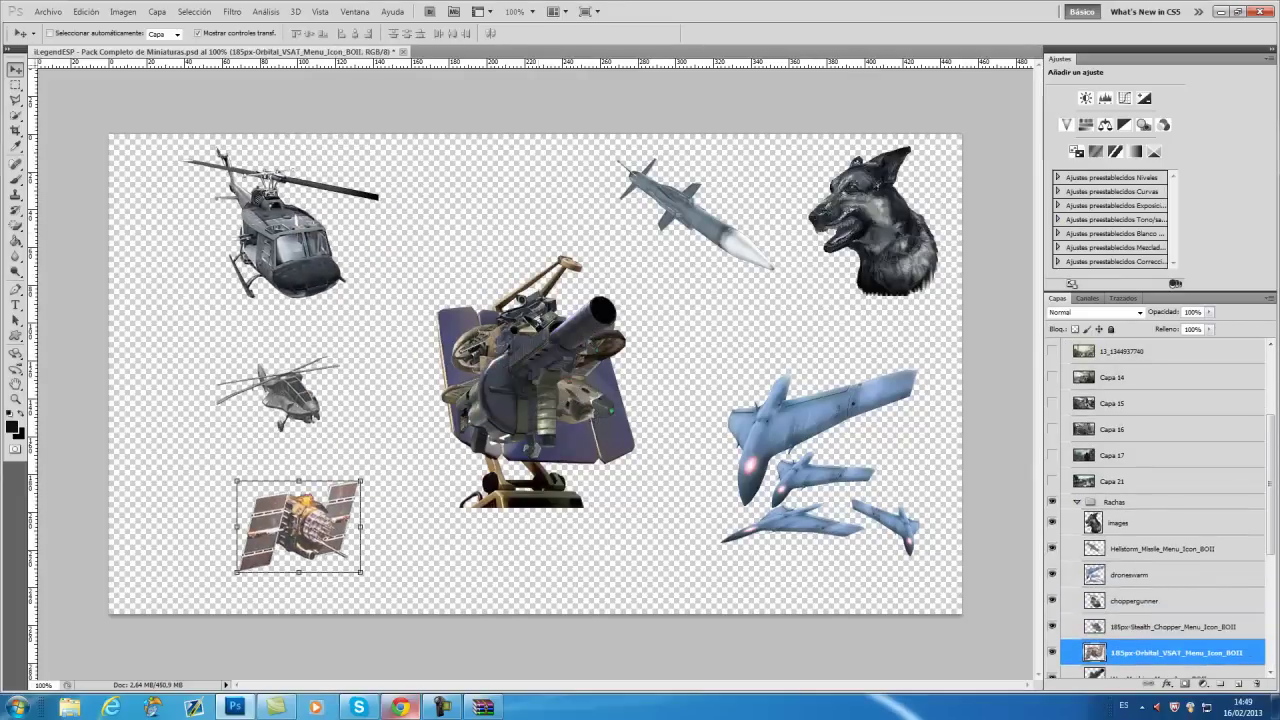
Step: Place the War Machine launcher beside the upper-left helicopter and move the thumbig robot to the canvas's lower middle
scroll(1160, 600, "down", 2)
left_click(1163, 632)
left_click_drag(537, 375, 457, 210)
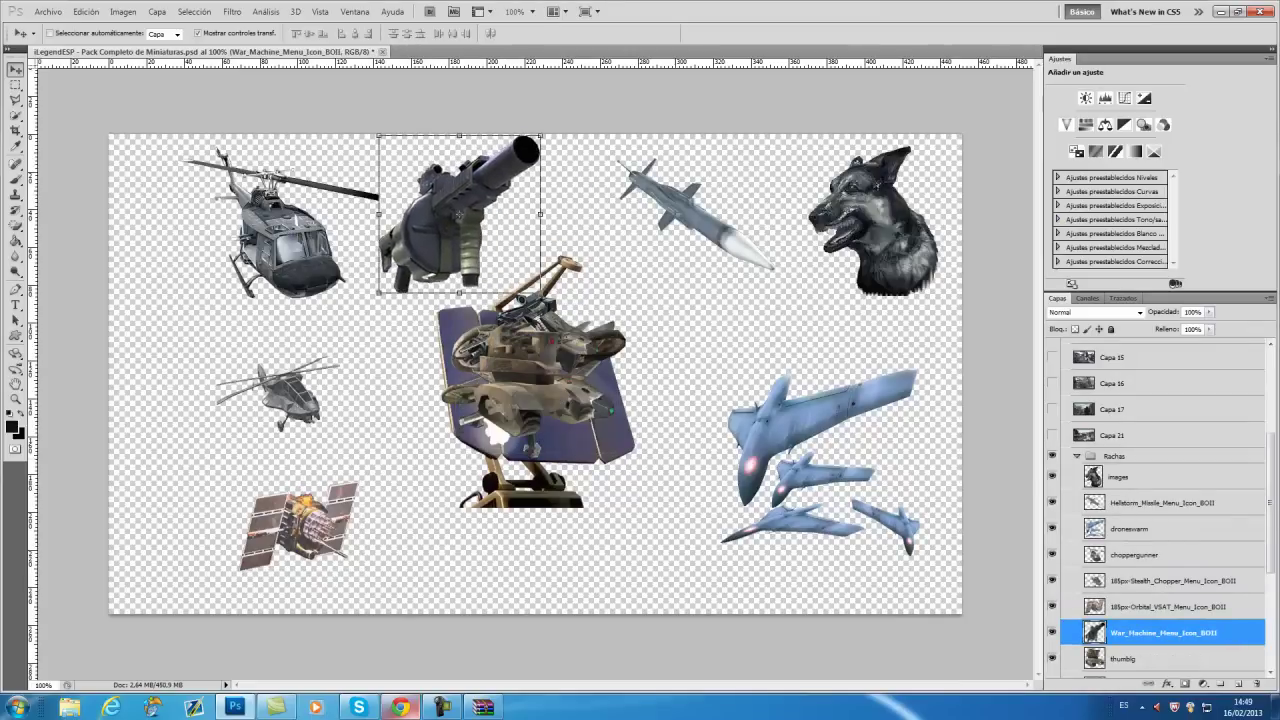
left_click(1124, 659)
left_click_drag(533, 381, 643, 557)
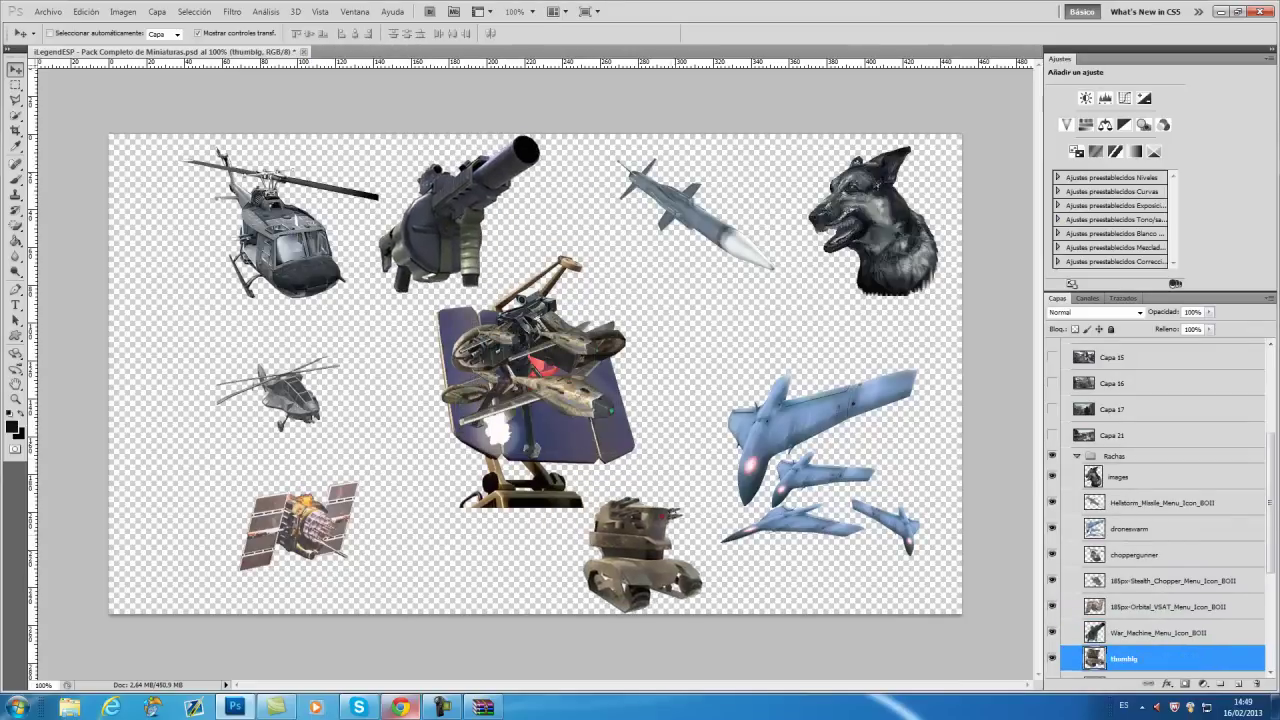
Step: Move the Swarm_Menu_Icon_BOII planes just below the missile and the sentry gun to the canvas's lower-left edge
scroll(1150, 608, "down", 1)
left_click(1152, 608)
left_click_drag(548, 389, 712, 337)
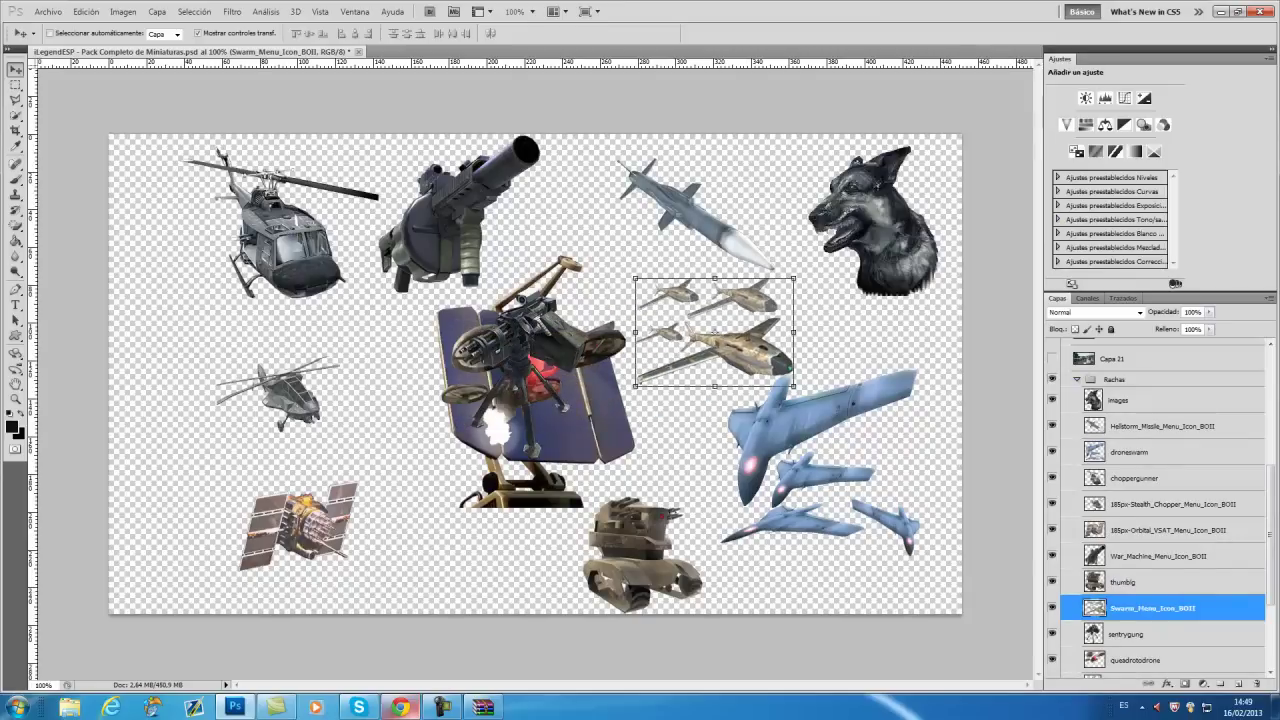
left_click(1127, 634)
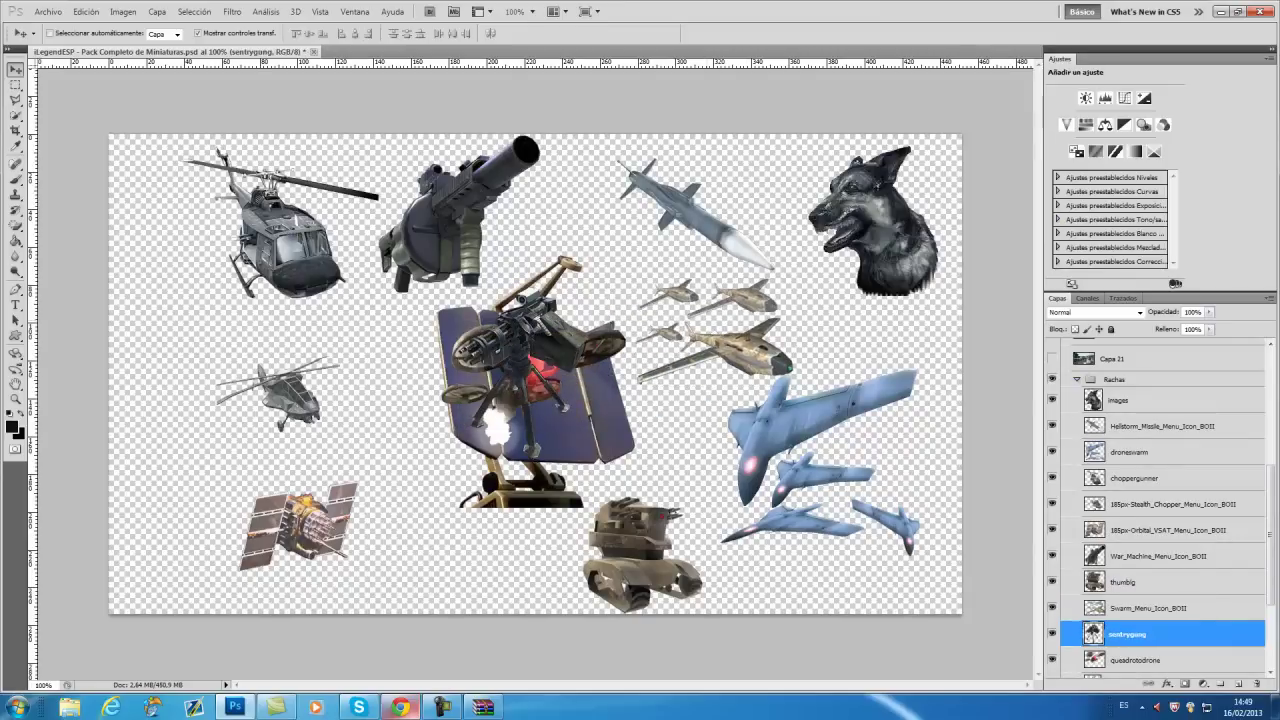
left_click_drag(530, 345, 182, 501)
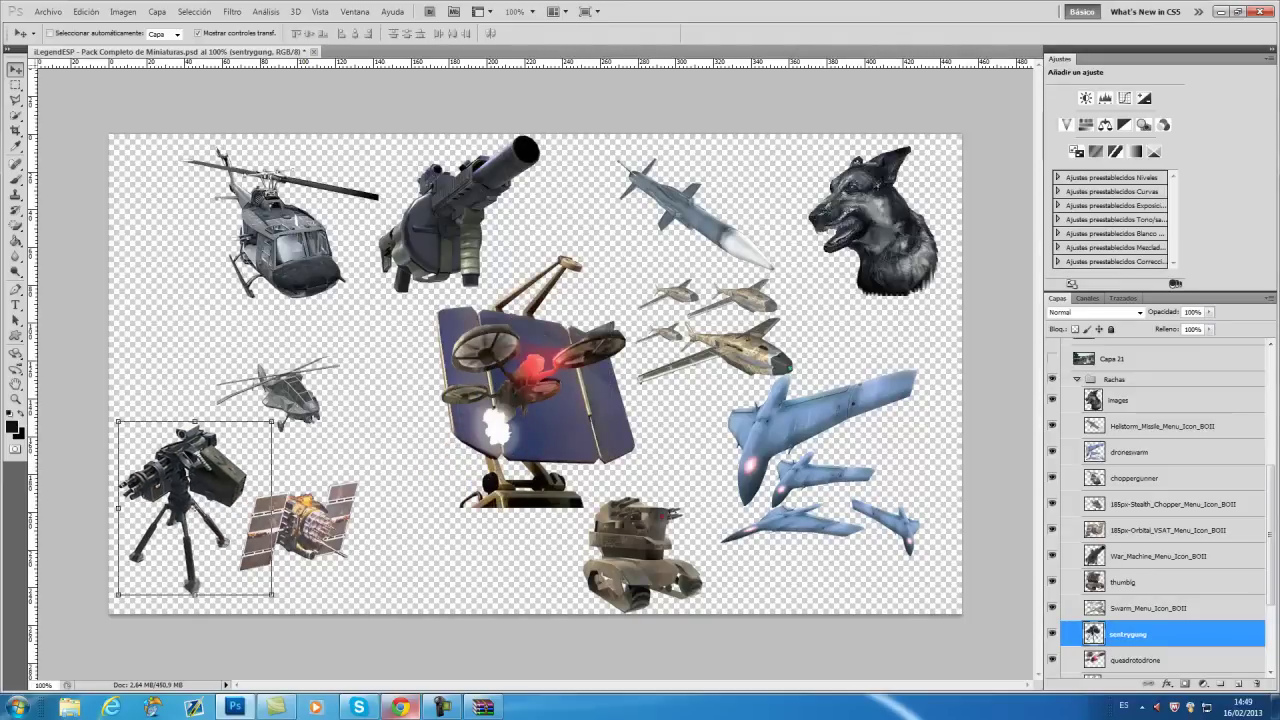
Step: Place the quadrotor drone between the satellite and the robot, and move the microwaveturret to the canvas's lower-right corner
left_click(1135, 660)
left_click_drag(532, 378, 451, 539)
scroll(1140, 640, "down", 1)
left_click(1135, 656)
left_click_drag(536, 381, 830, 487)
Step: Move the Máquina_de_muerte minigun below the War Machine launcher
scroll(1150, 550, "down", 1)
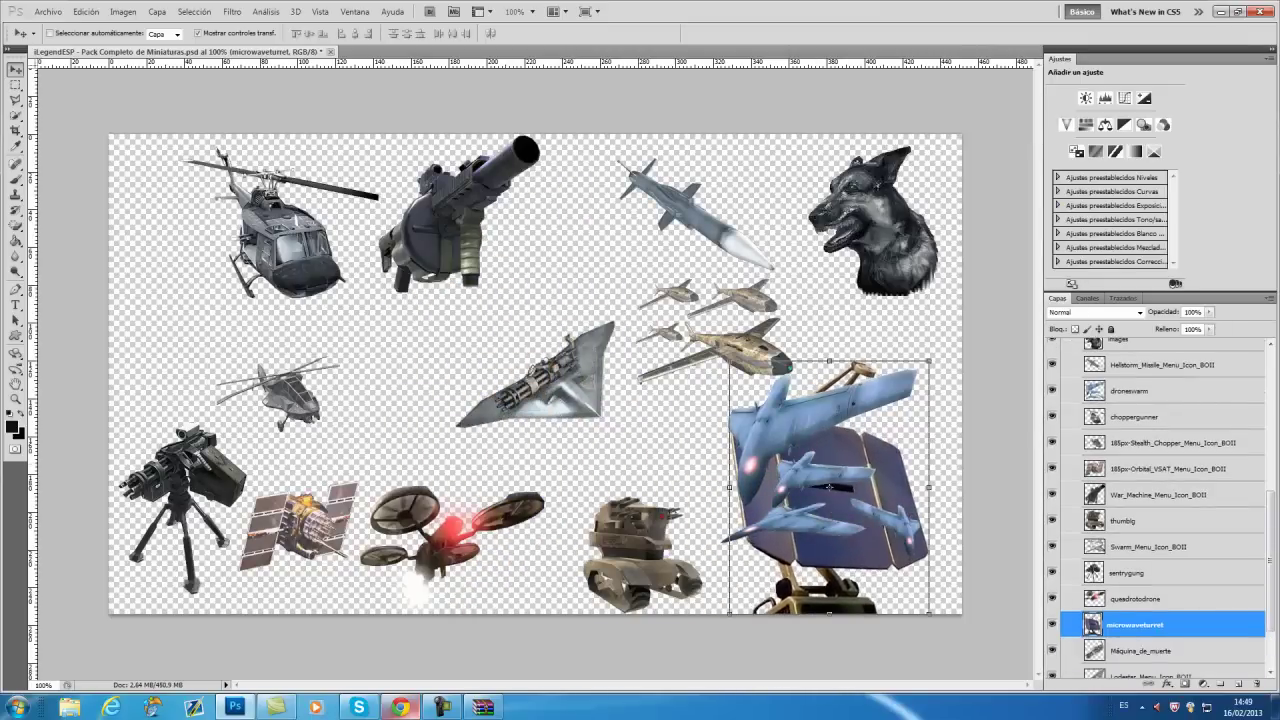
left_click(1145, 651)
left_click_drag(540, 372, 422, 336)
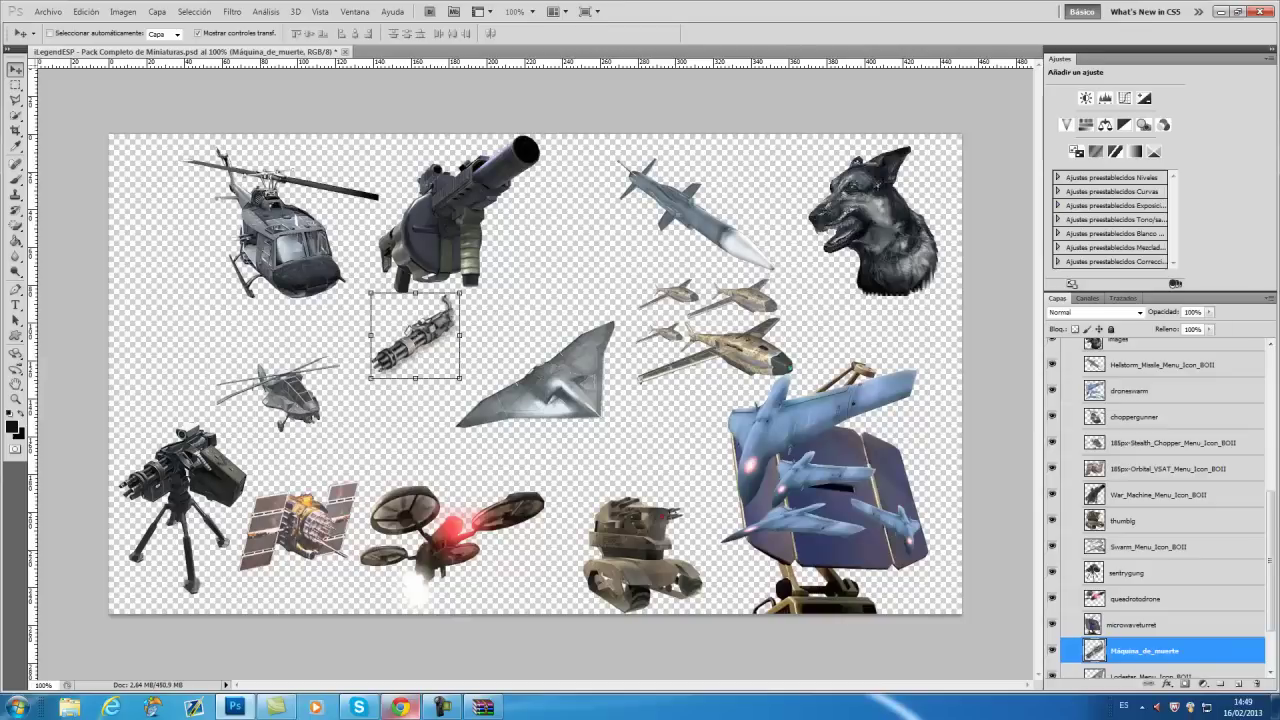
Step: Select the Lodestar_Menu_Icon_BOII layer, hide every layer inside the Rachas group, and collapse the group
scroll(1150, 550, "down", 1)
left_click(1155, 646)
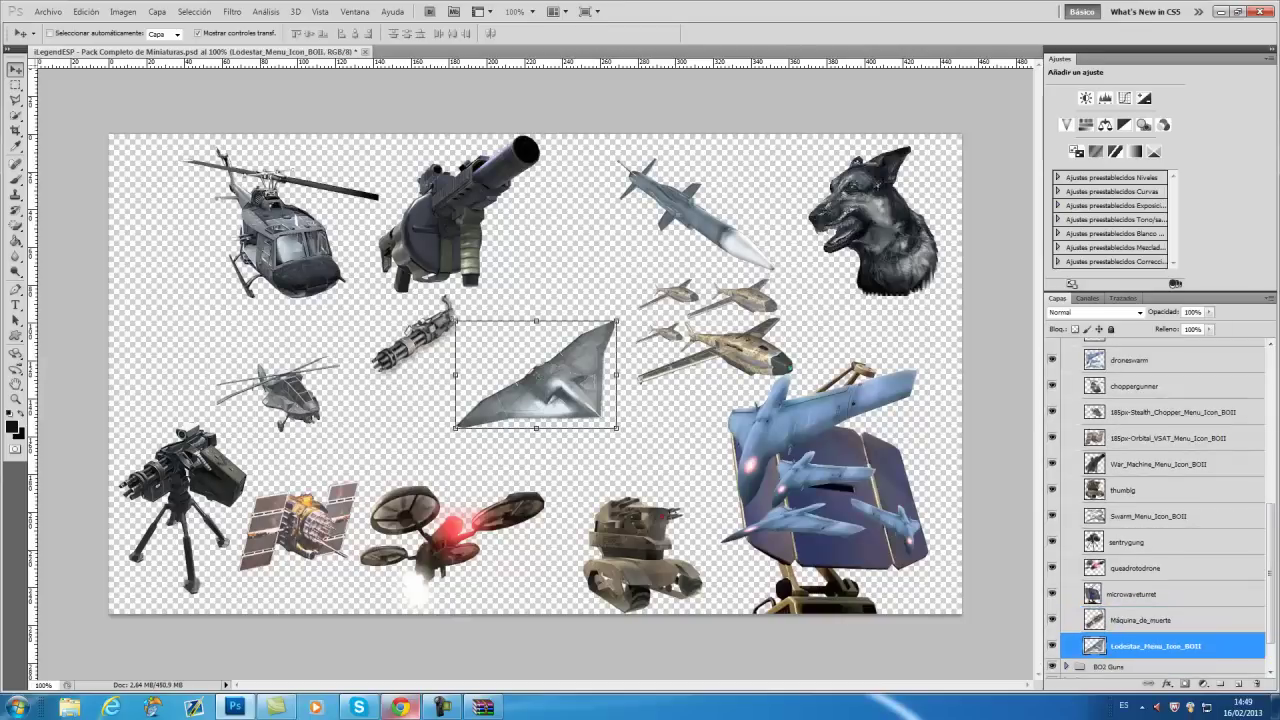
left_click_drag(1051, 646, 1051, 400)
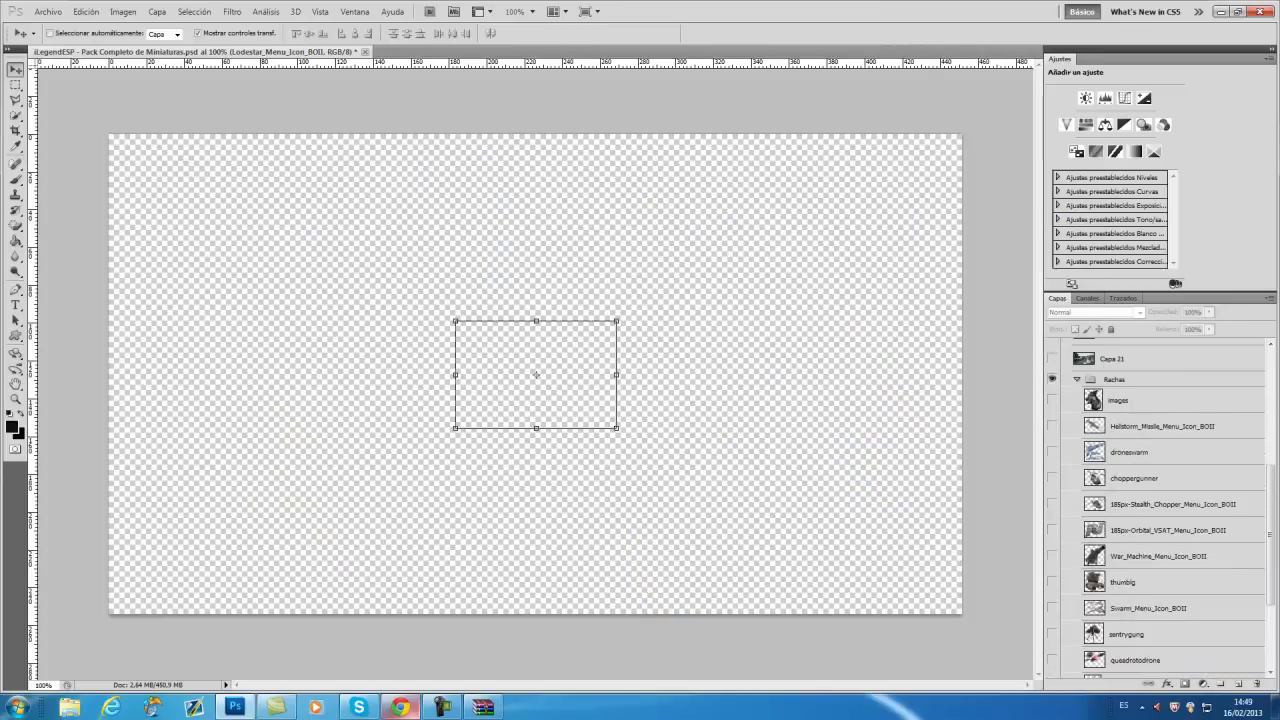
left_click(1077, 380)
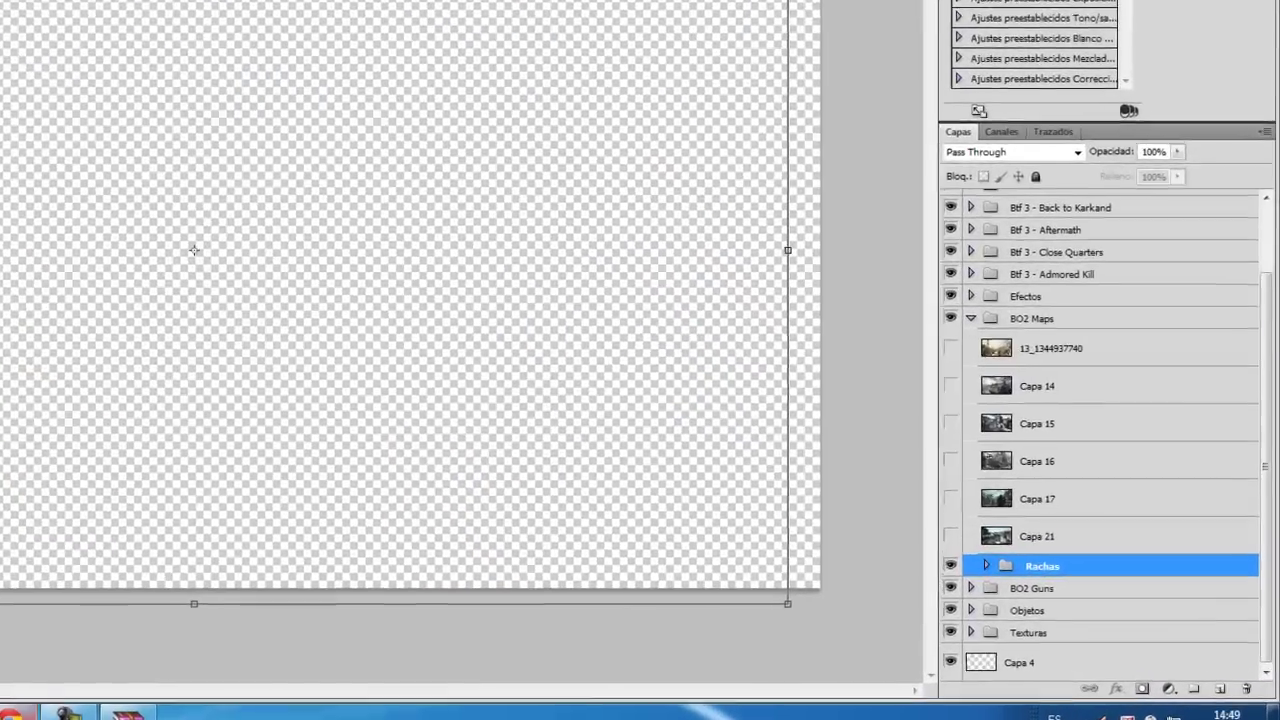
left_click(1130, 448)
left_click(1052, 447)
left_click(938, 335)
left_click(938, 375)
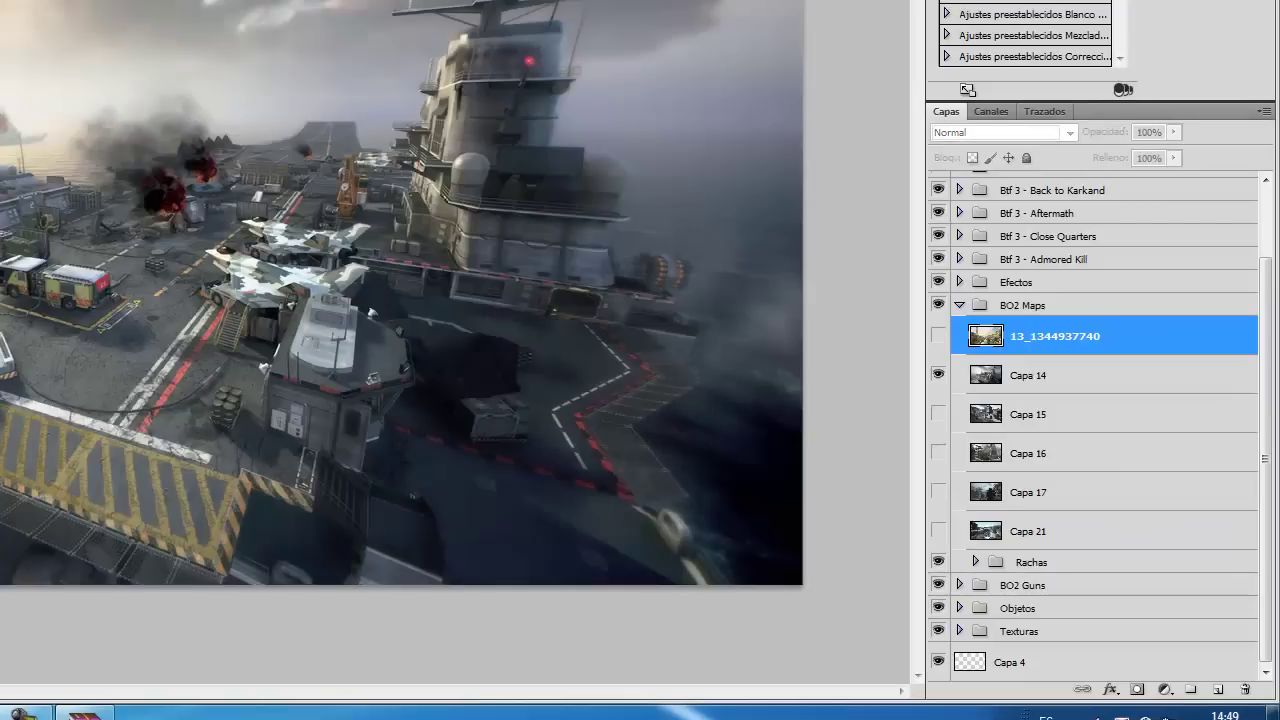
left_click(938, 375)
left_click(938, 413)
left_click(938, 414)
left_click(938, 453)
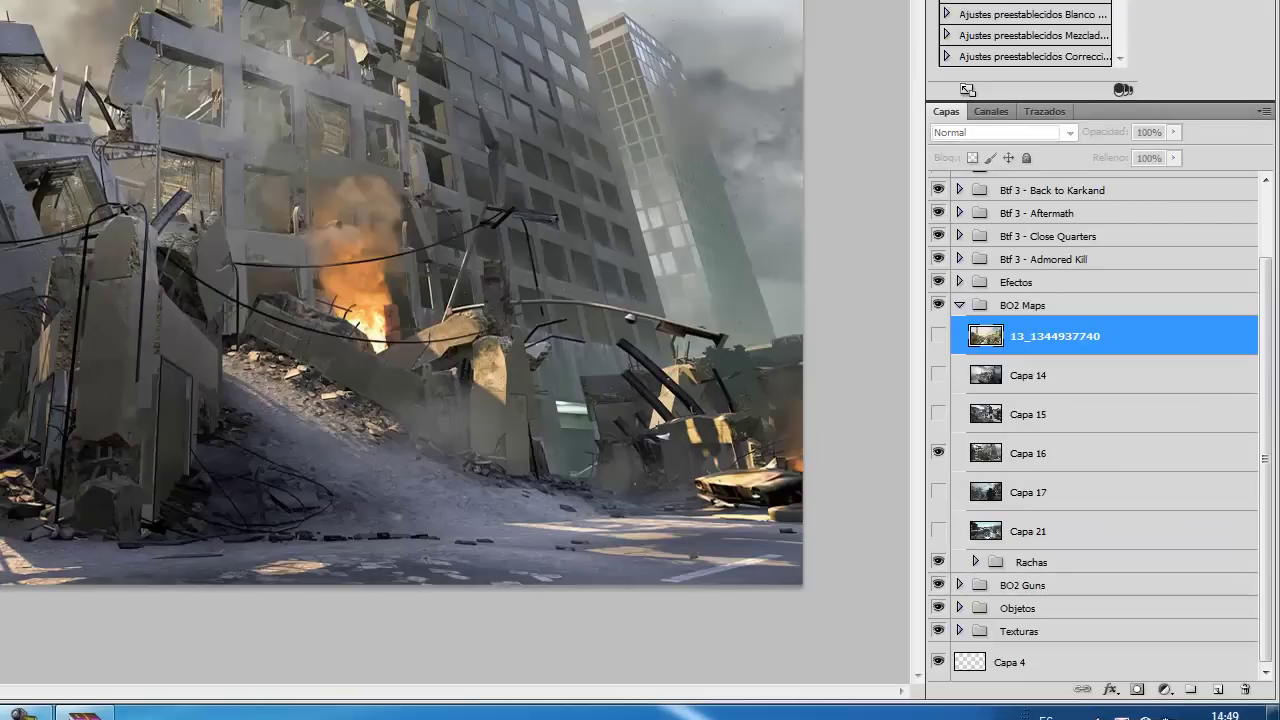
left_click(938, 453)
left_click(938, 453)
left_click(938, 453)
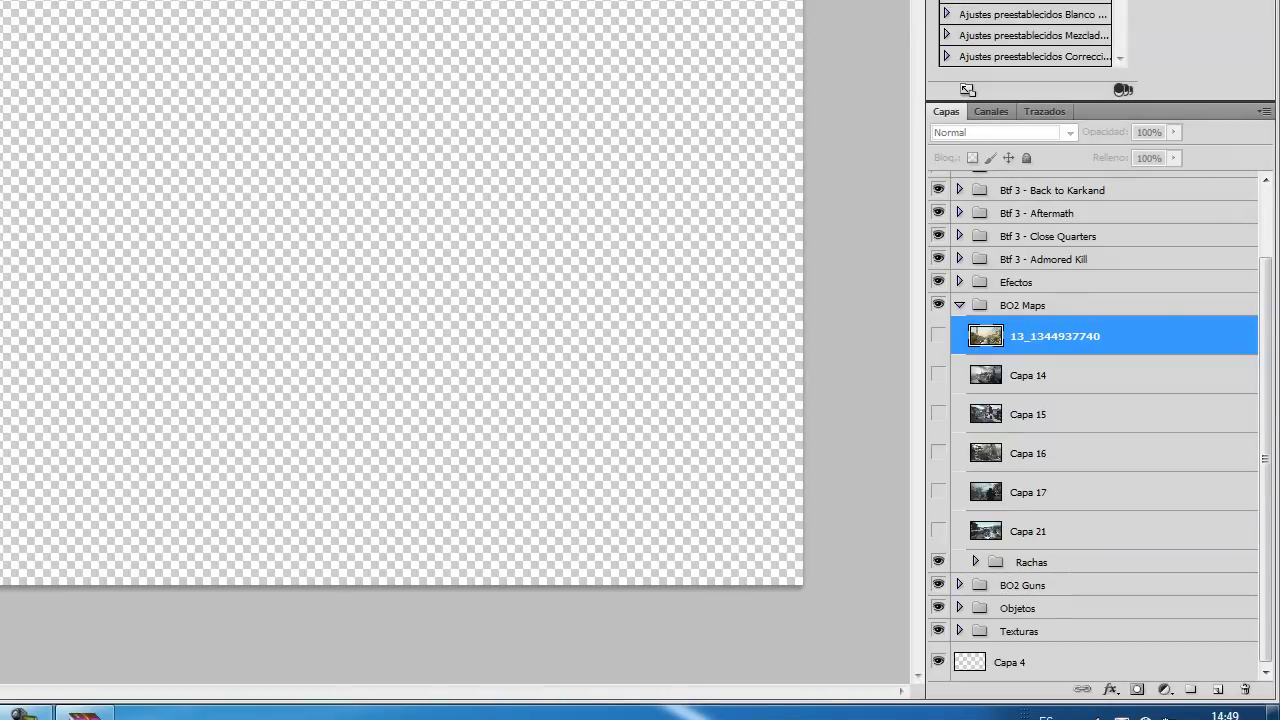
left_click(1010, 662)
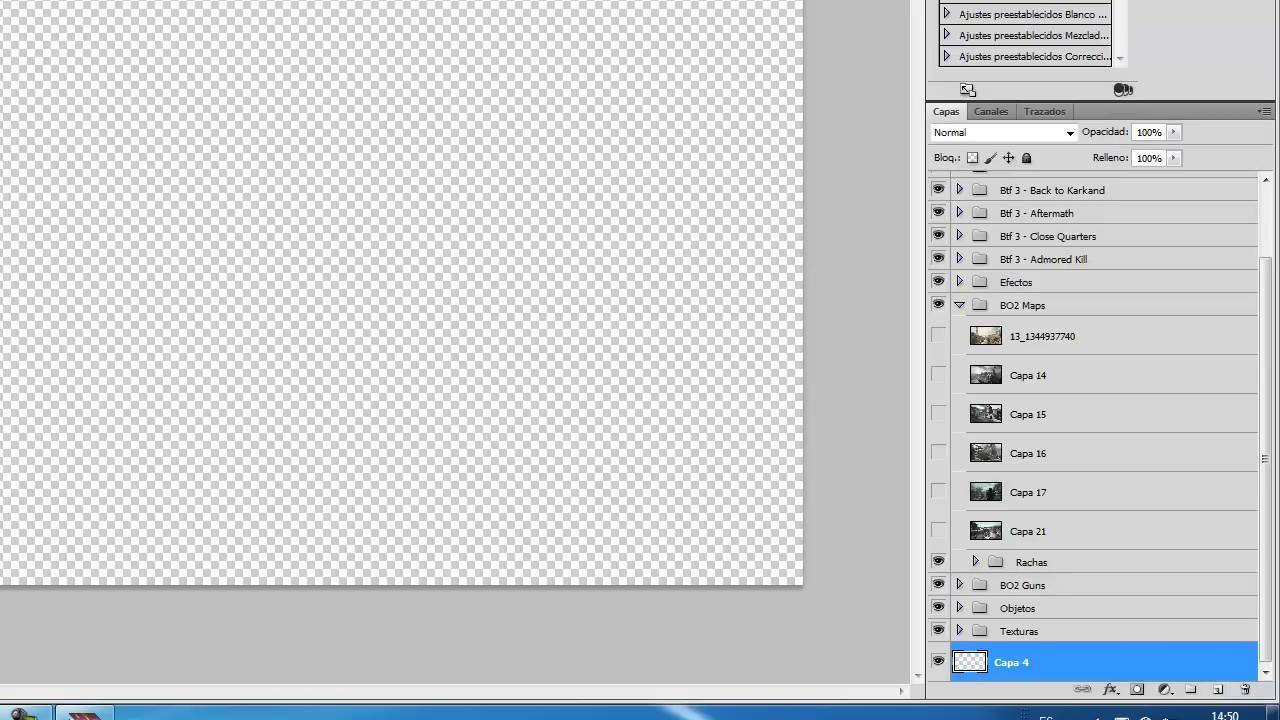
left_click(960, 305)
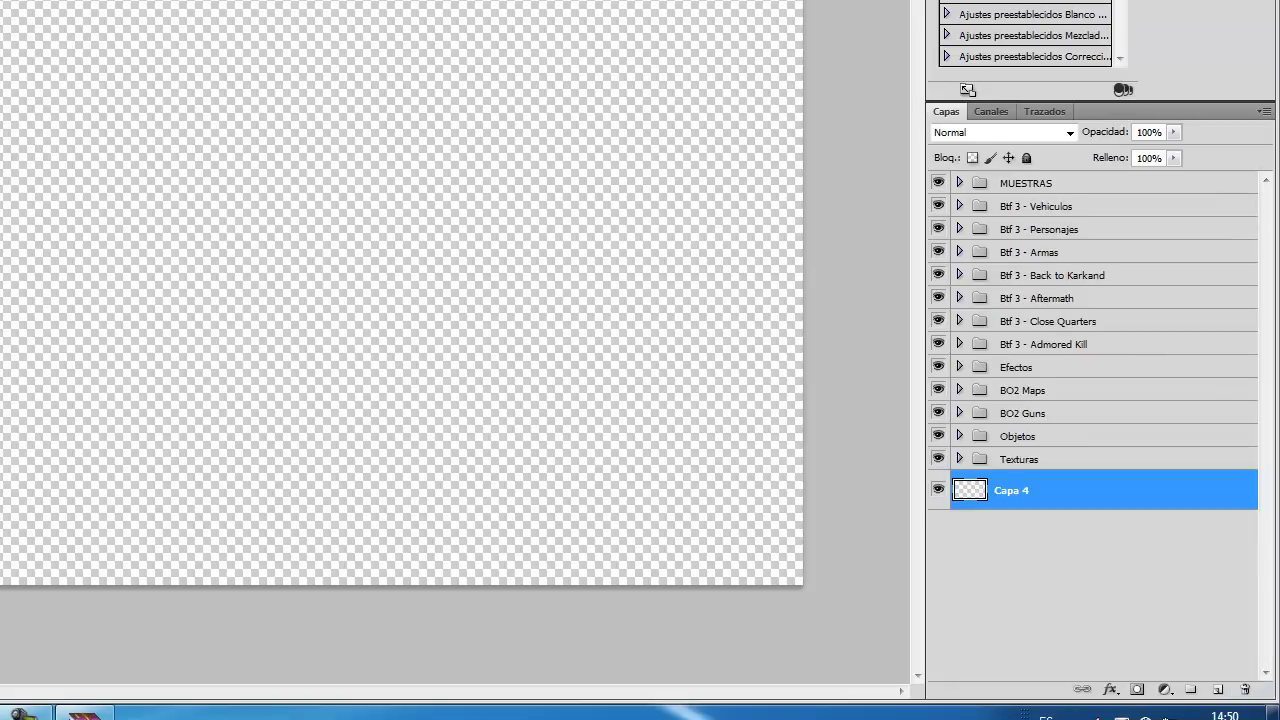
Step: Expand the Texturas group and briefly show Capa 7, Capa 3, Capa 8, Capa 10 and Capa 12 one after another
left_click(1019, 460)
left_click(960, 459)
left_click(1027, 490)
left_click(938, 489)
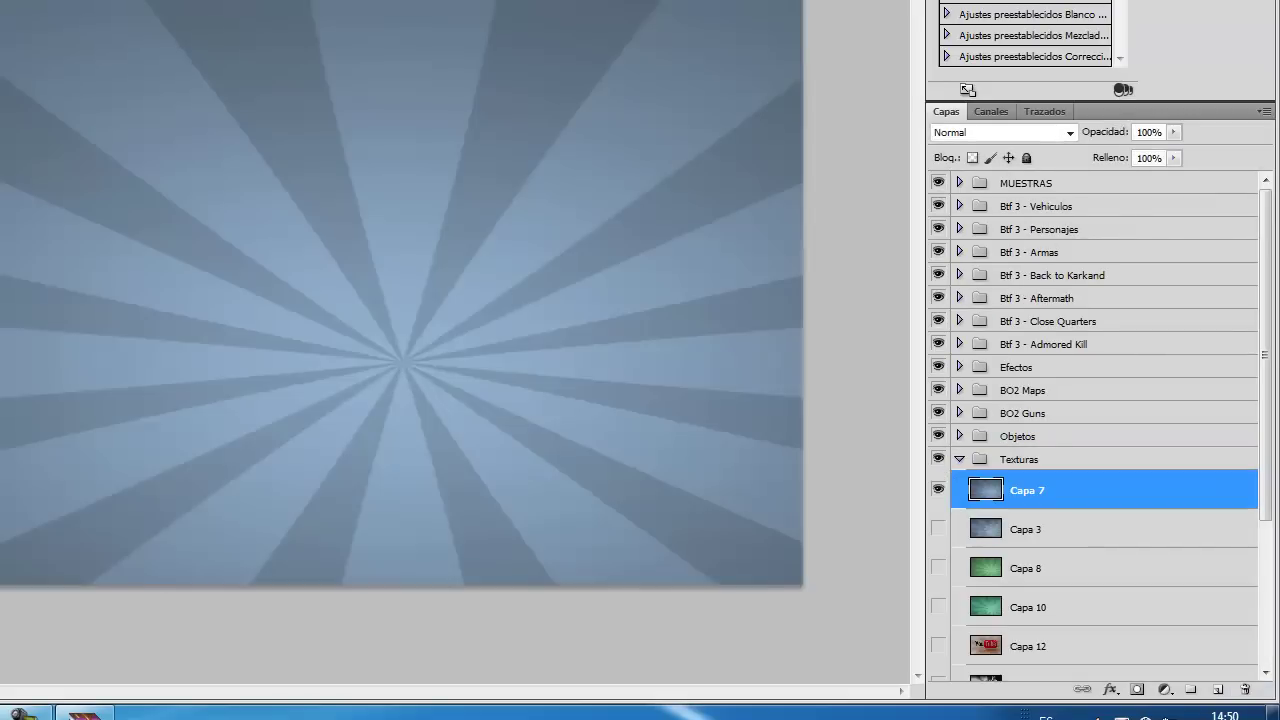
left_click(938, 489)
left_click(938, 528)
left_click(938, 528)
left_click(938, 567)
left_click(938, 567)
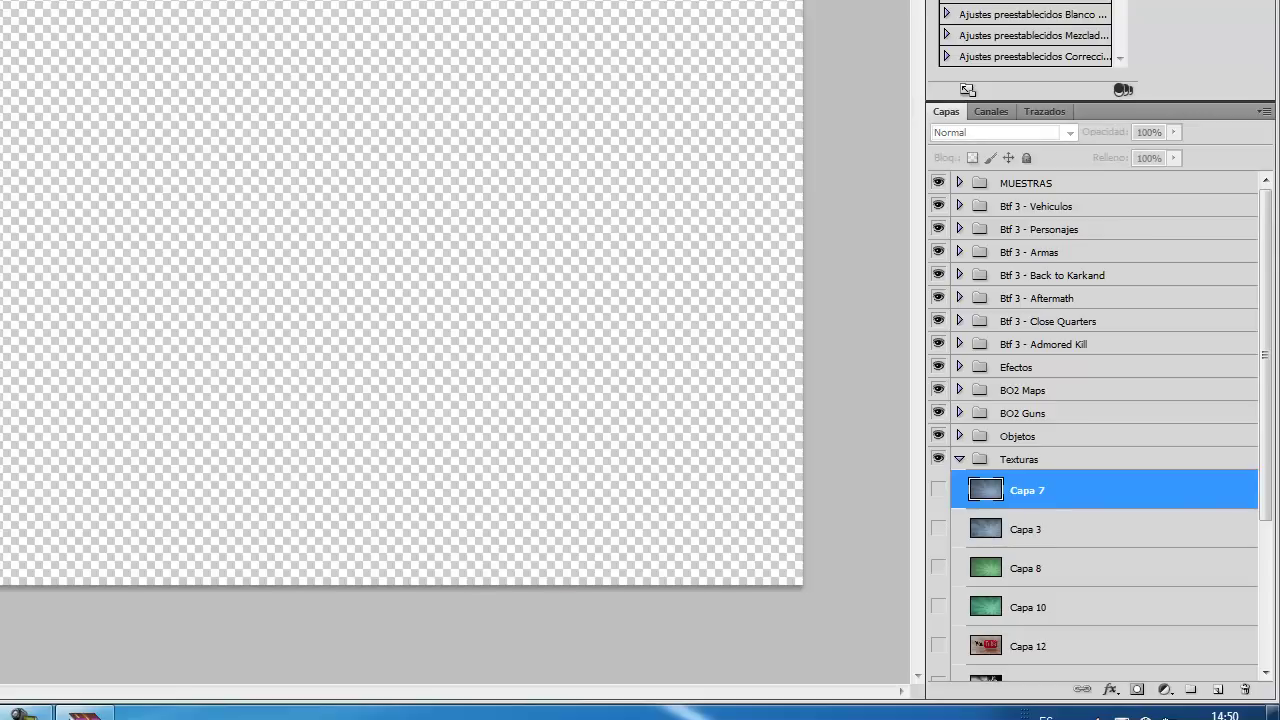
left_click(938, 607)
left_click(938, 607)
left_click(938, 646)
left_click(938, 646)
Step: Briefly show the blackops2site and Capa 20 textures, and collapse the Texturas group
scroll(938, 646, "down", 2)
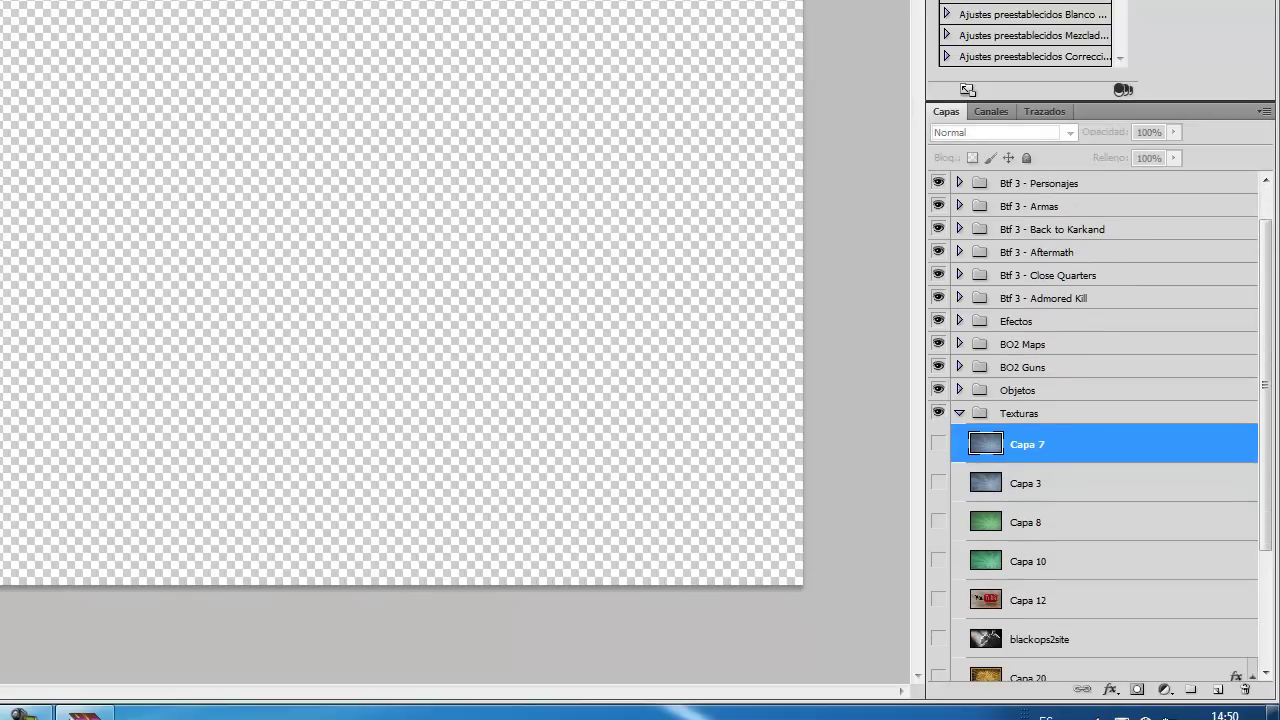
left_click(938, 639)
left_click(938, 639)
scroll(938, 639, "down", 1)
left_click(938, 655)
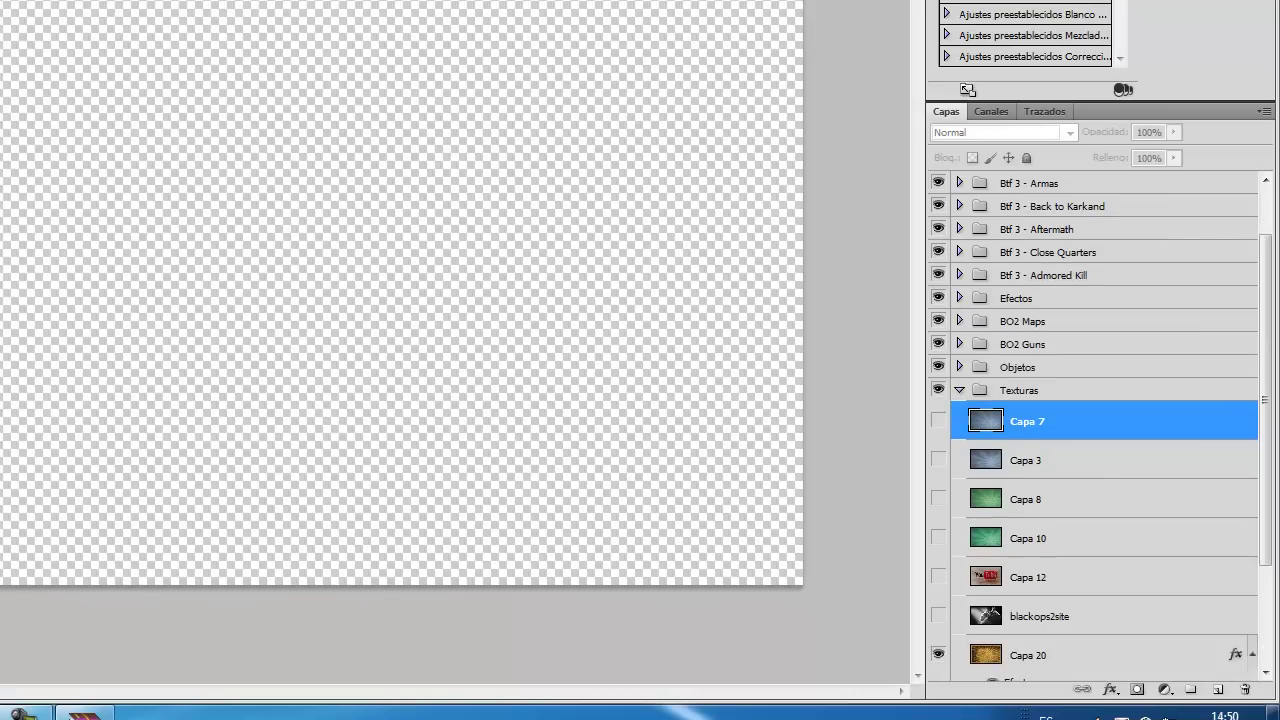
left_click(938, 655)
scroll(938, 655, "down", 3)
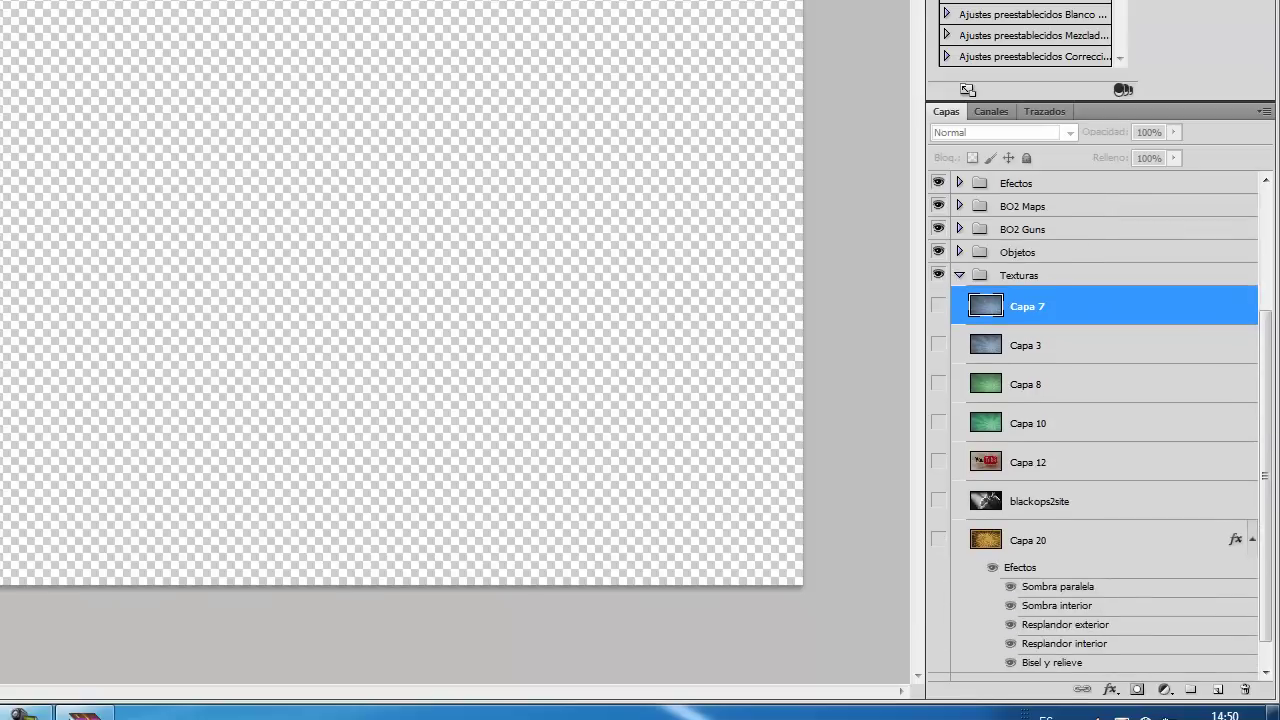
left_click(959, 275)
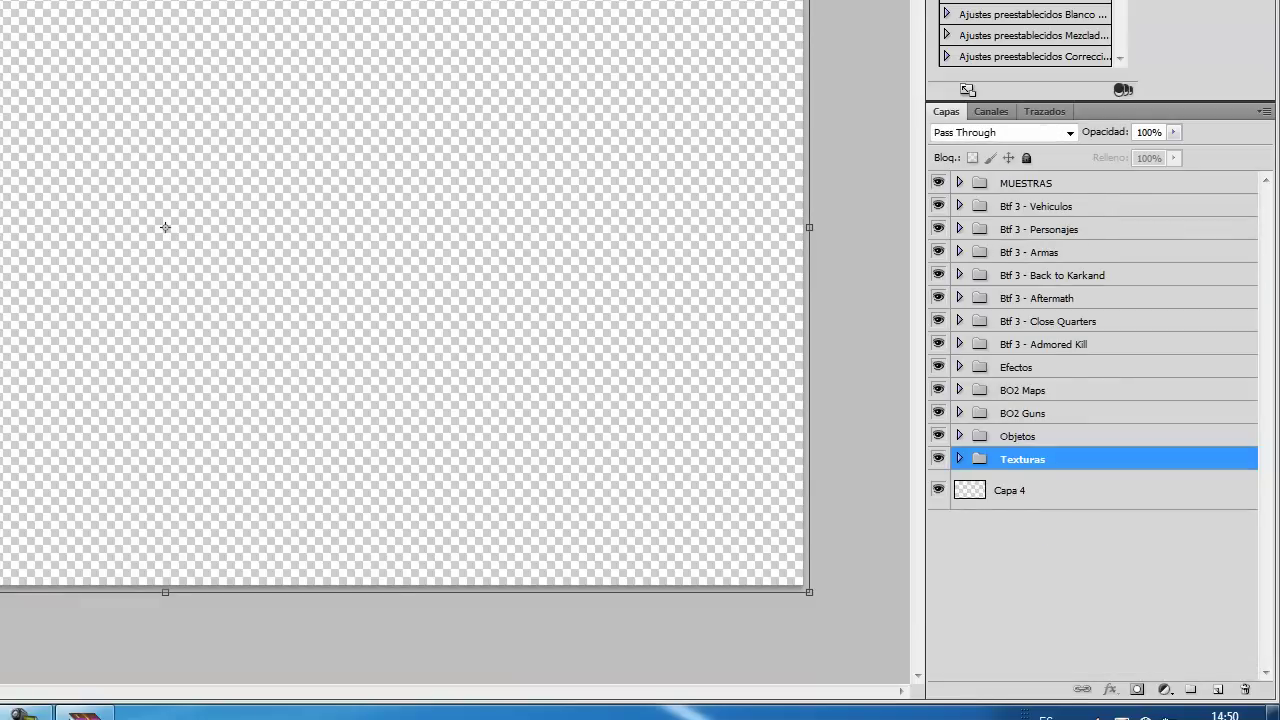
Step: Preview the LSAT and KSG_Menu_Icon_BOII weapons in the BO2 Guns group, and collapse the group
left_click(959, 413)
left_click(938, 443)
left_click(938, 443)
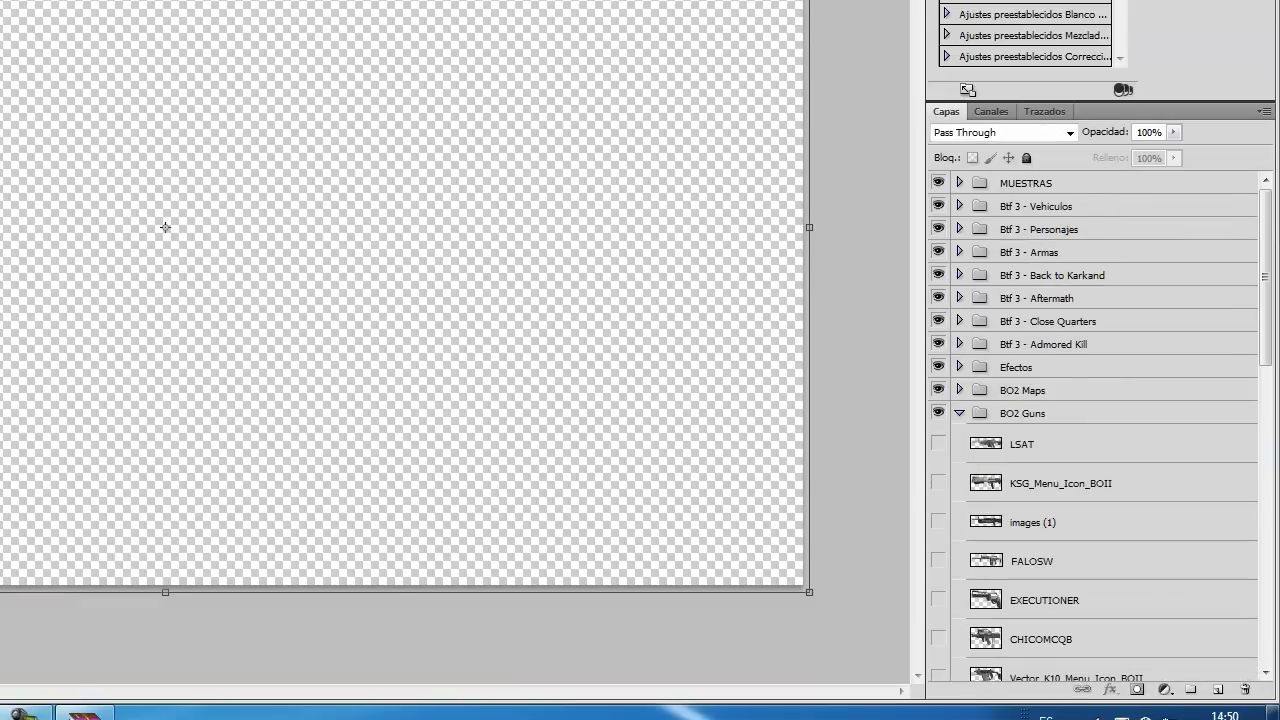
left_click(938, 482)
left_click(938, 482)
left_click(959, 413)
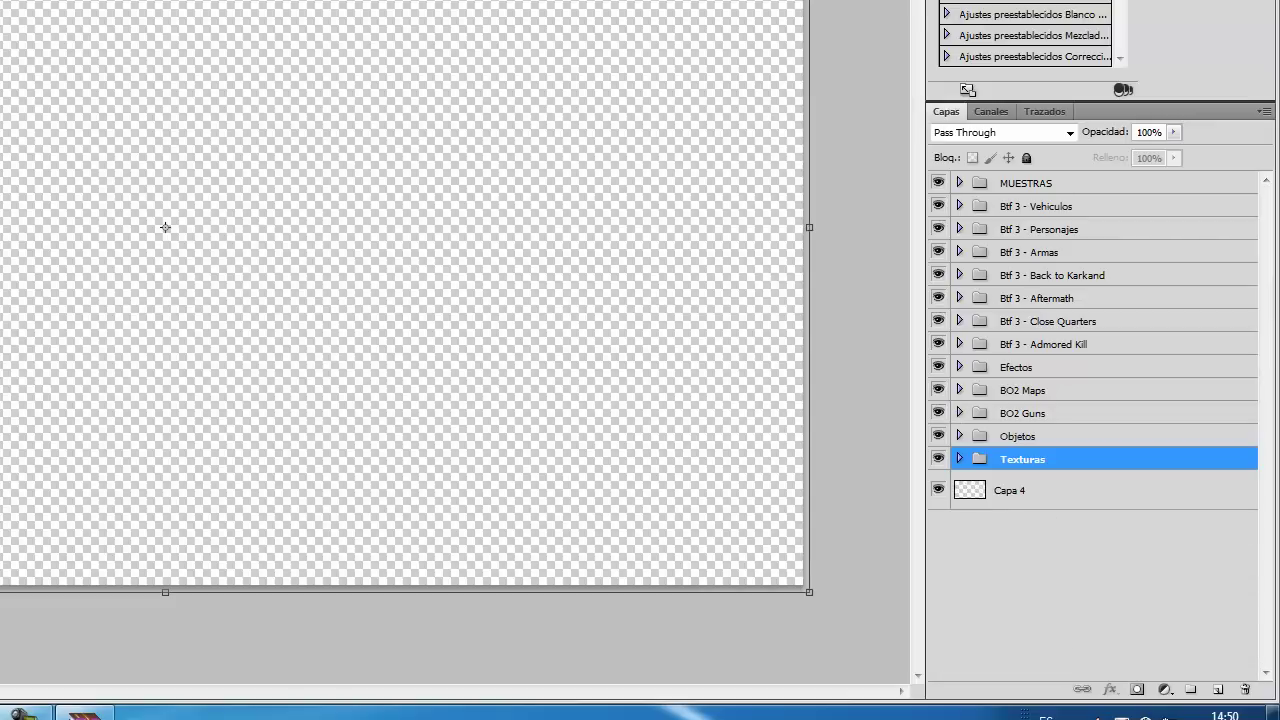
left_click(959, 390)
left_click(938, 421)
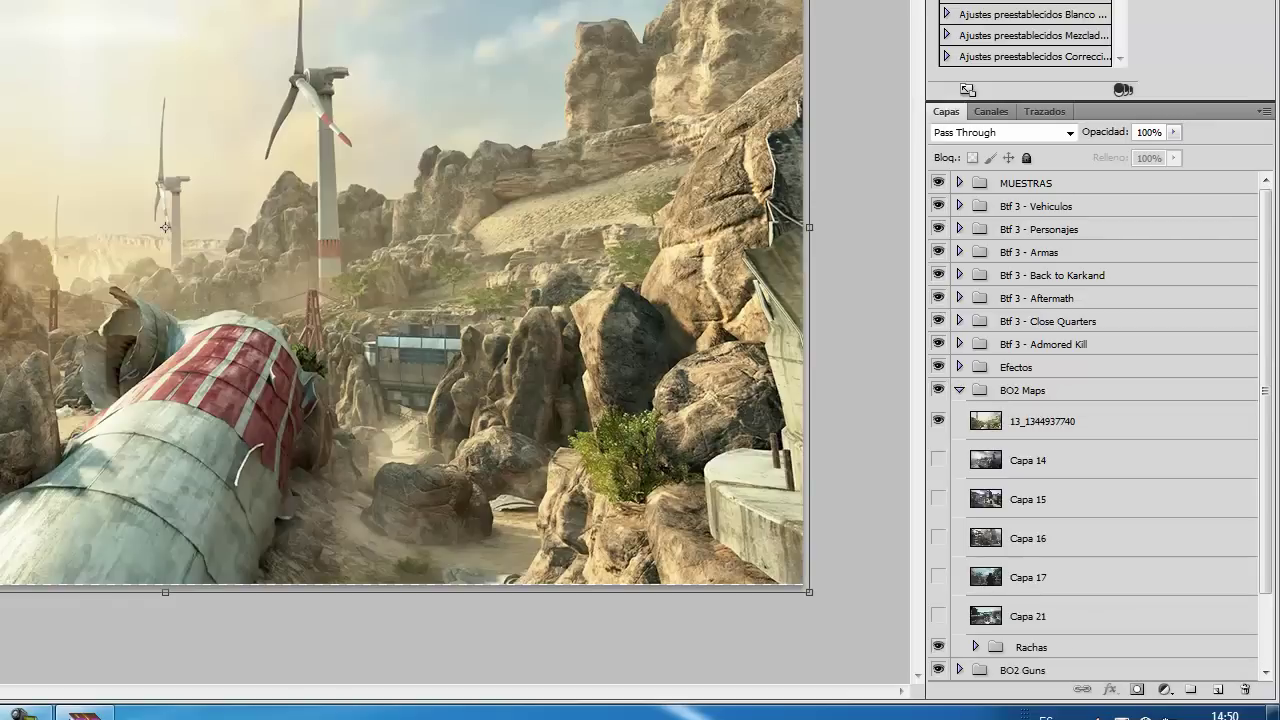
left_click(938, 421)
left_click(959, 390)
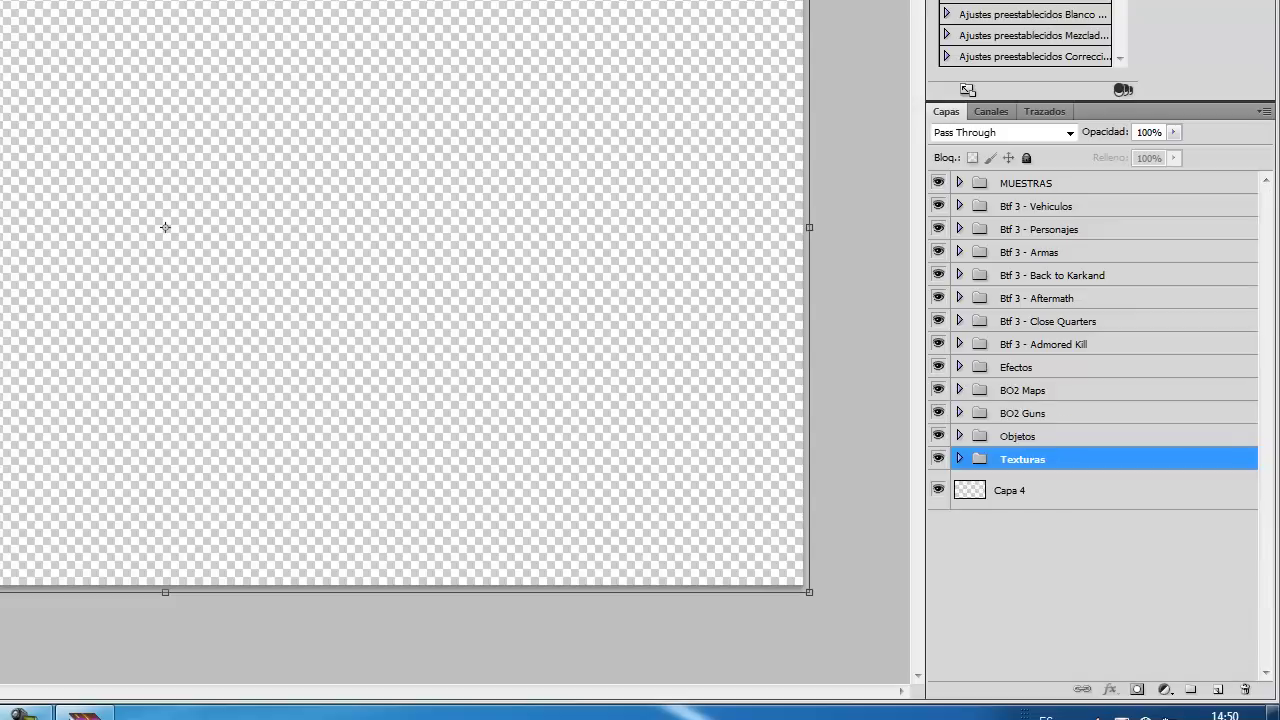
Step: Toggle each fill and adjustment layer in the Efectos group on and off, from Color Fill 1 to Mapa de degradado 1, and collapse the group
left_click(959, 367)
left_click(938, 390)
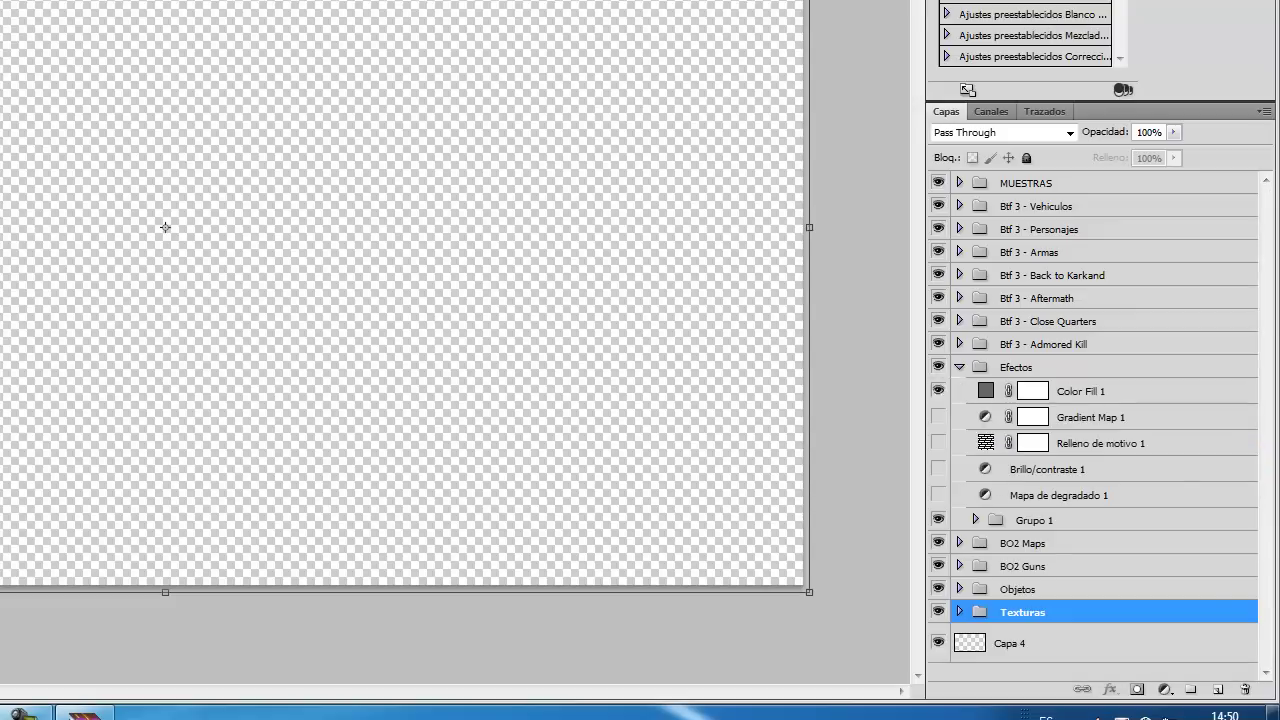
left_click(938, 390)
left_click(938, 416)
left_click(938, 416)
left_click(938, 442)
left_click(938, 442)
left_click(938, 468)
left_click(938, 468)
left_click(938, 494)
left_click(938, 494)
left_click(959, 367)
Step: Preview the F4514E201, F348E4FDD and EF1A38AE6 images in the Btf 3 - Admored Kill group, and collapse the group
left_click(959, 344)
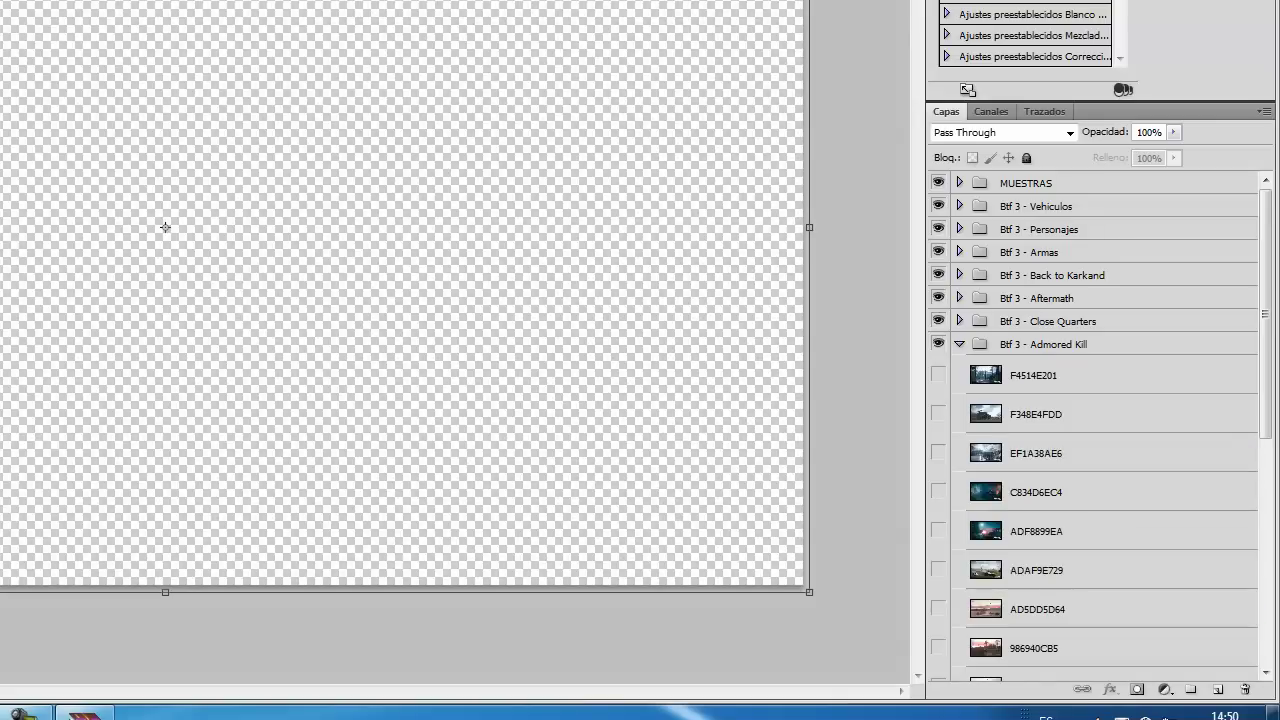
left_click(938, 375)
left_click(938, 375)
left_click(938, 414)
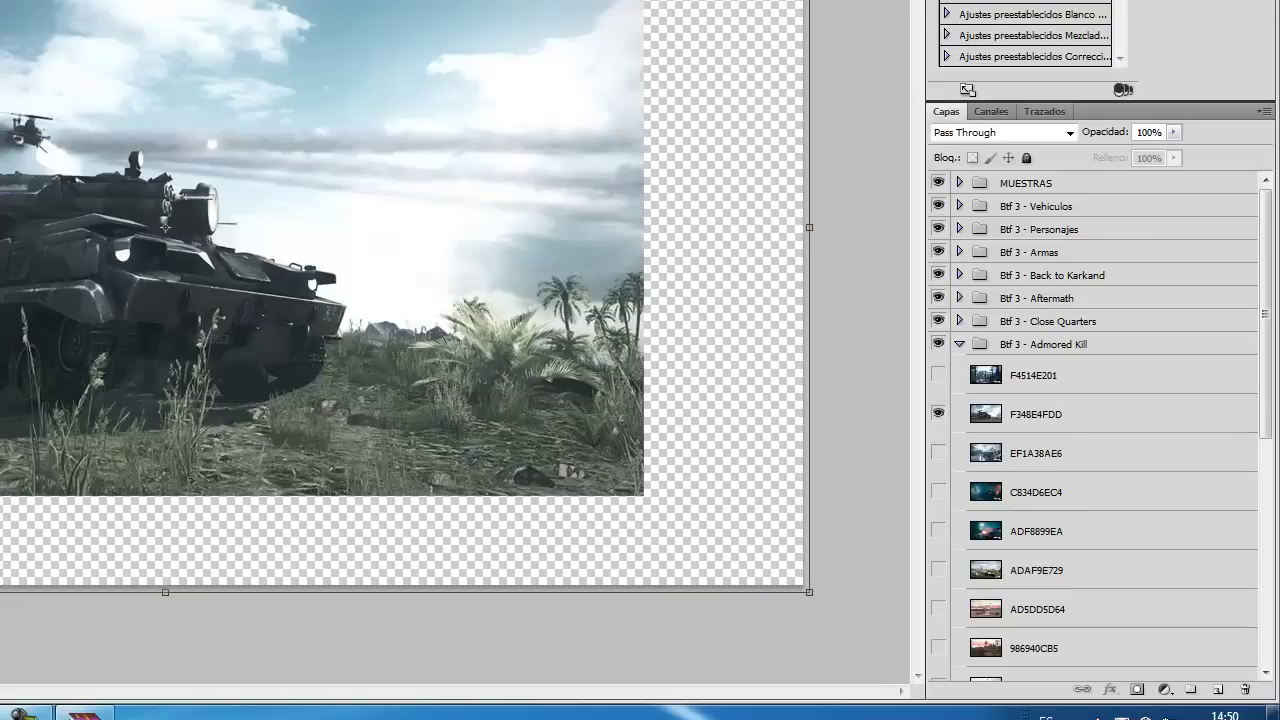
left_click(938, 414)
left_click(938, 453)
left_click(938, 453)
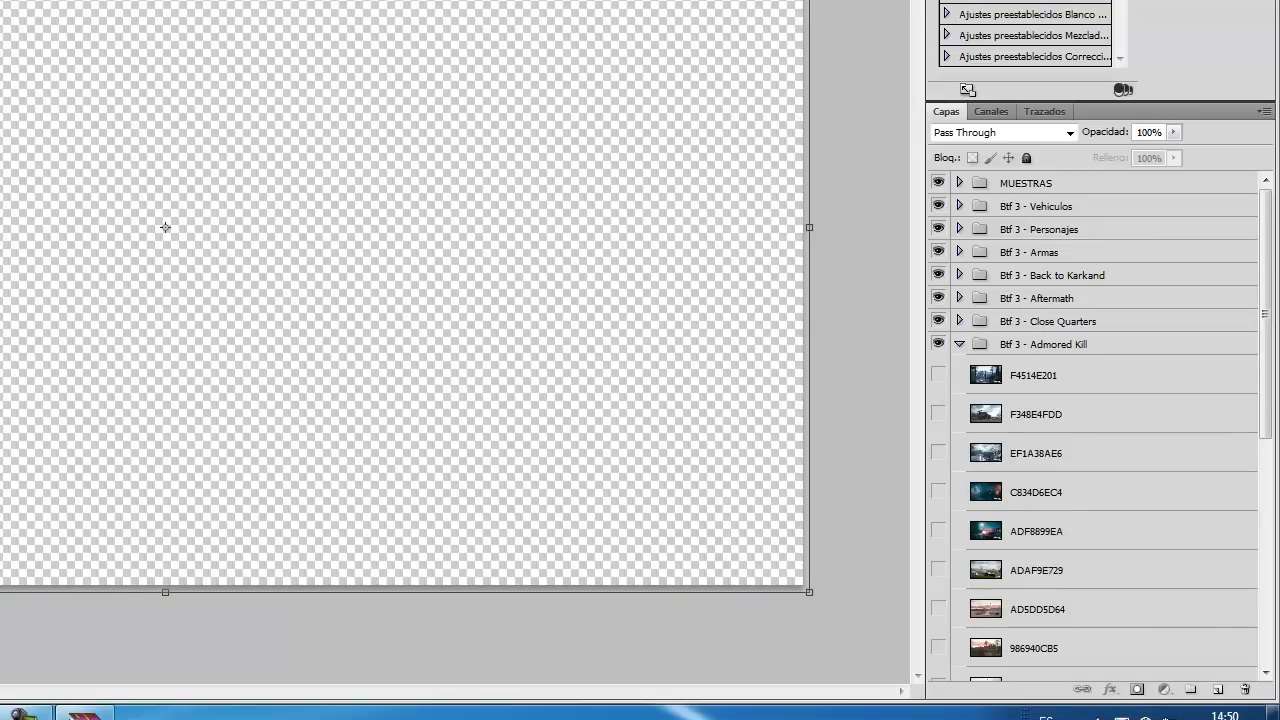
left_click(959, 344)
Step: Look inside the Btf 3 - Close Quarters group, collapse it, and select the Btf 3 - Admored Kill group
left_click(959, 321)
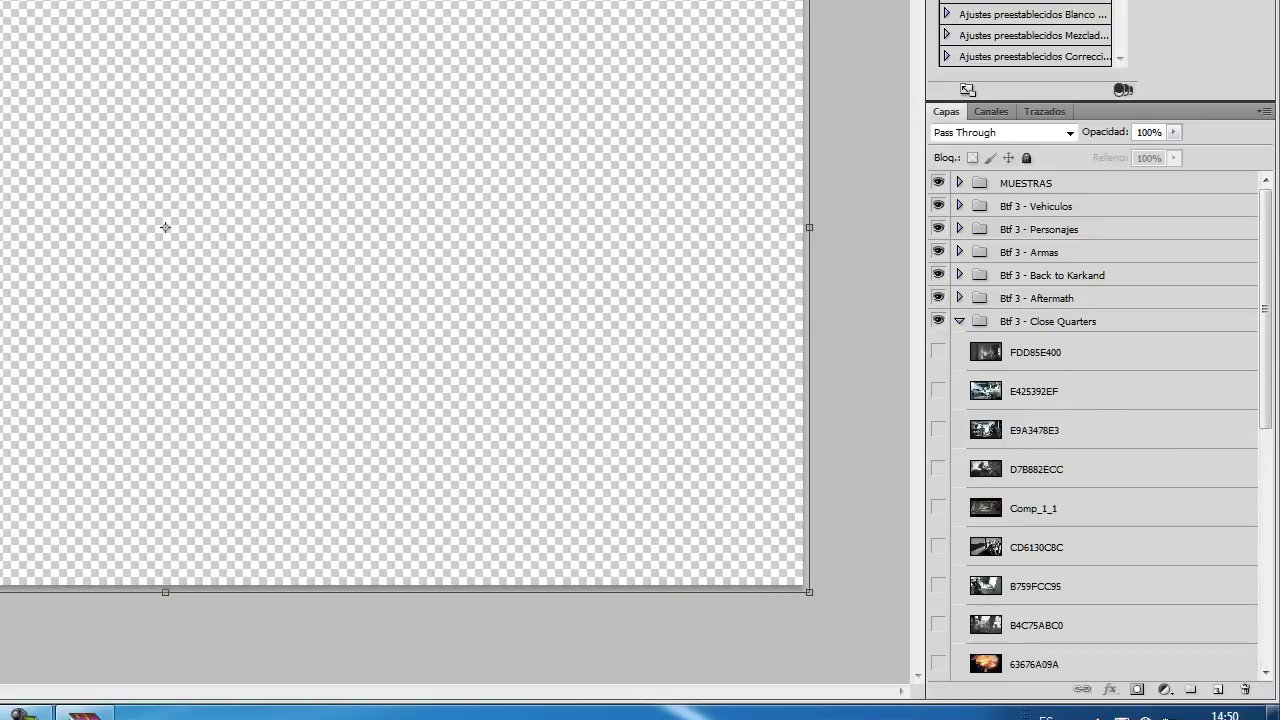
left_click(959, 321)
left_click(1050, 344)
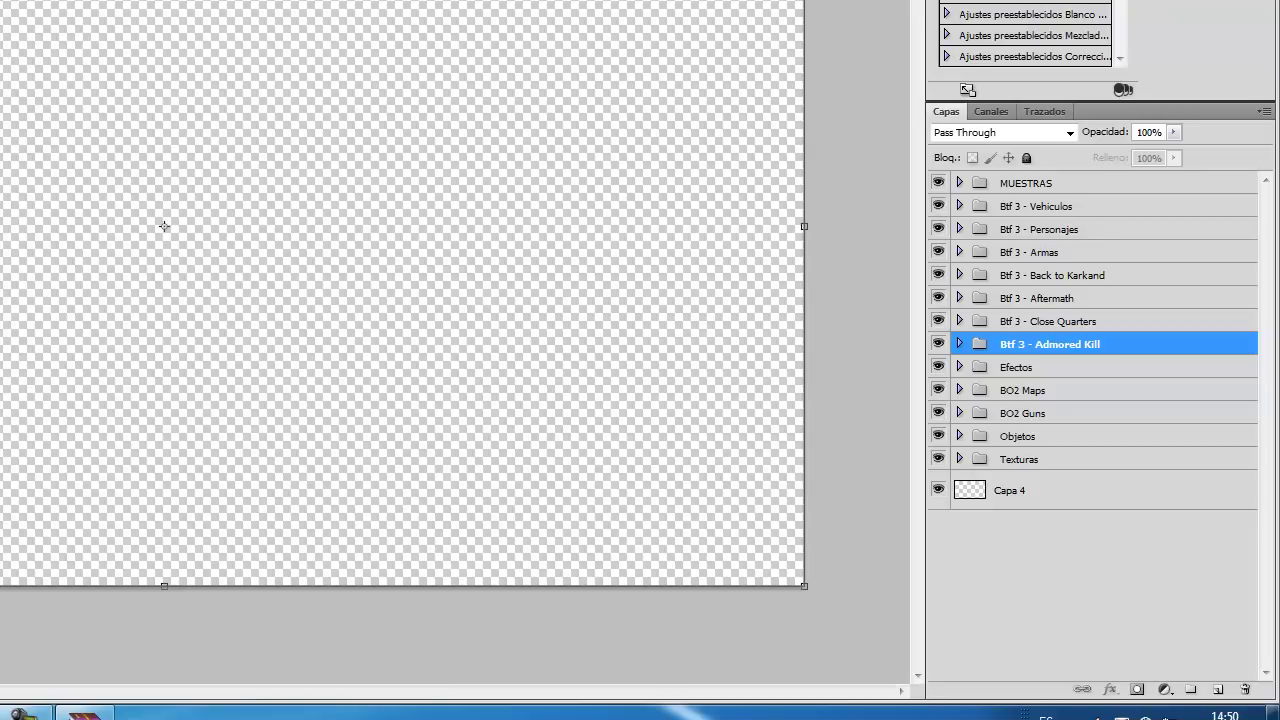
Step: Expand the Btf 3 - Armas group and look through its weapon layers
left_click(1052, 275)
left_click(1029, 252)
left_click(959, 252)
scroll(1092, 400, "down", 2)
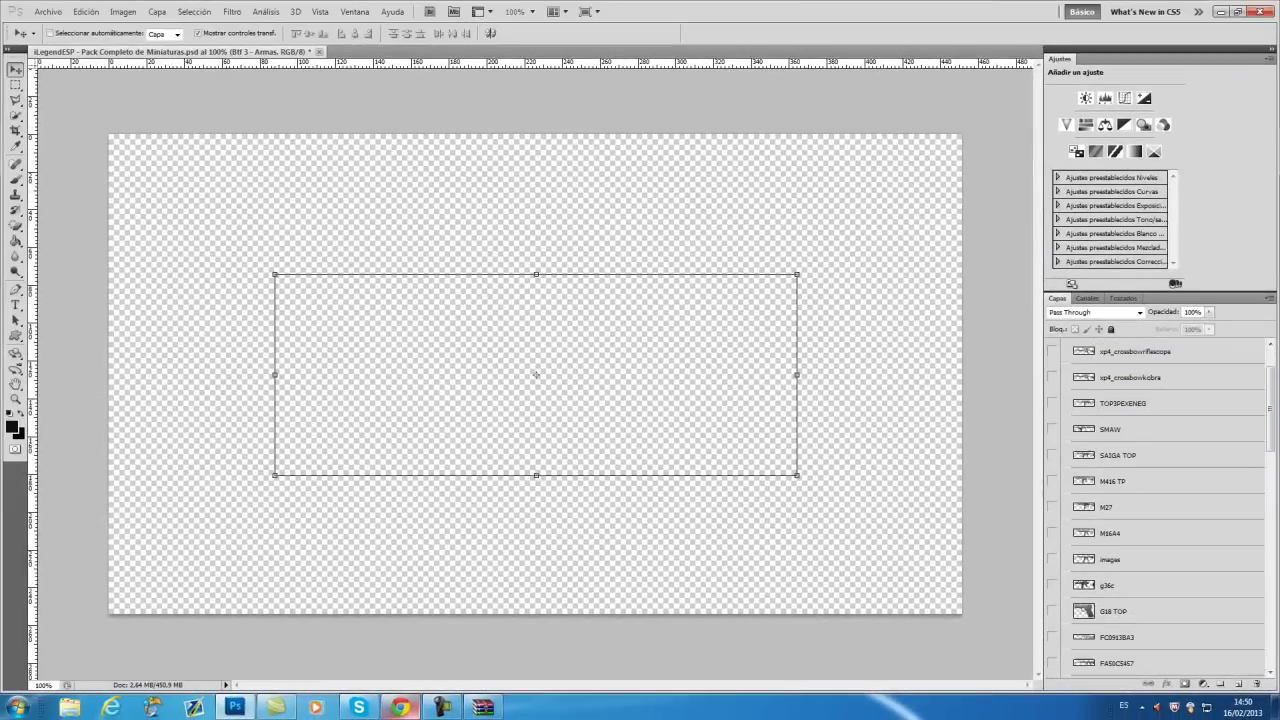
Step: Preview the 2F067FC93, 93 R TOP and 0B33E9509 weapon images in the Btf 3 - Armas group, and collapse the group
scroll(1160, 505, "down", 5)
scroll(1160, 510, "down", 5)
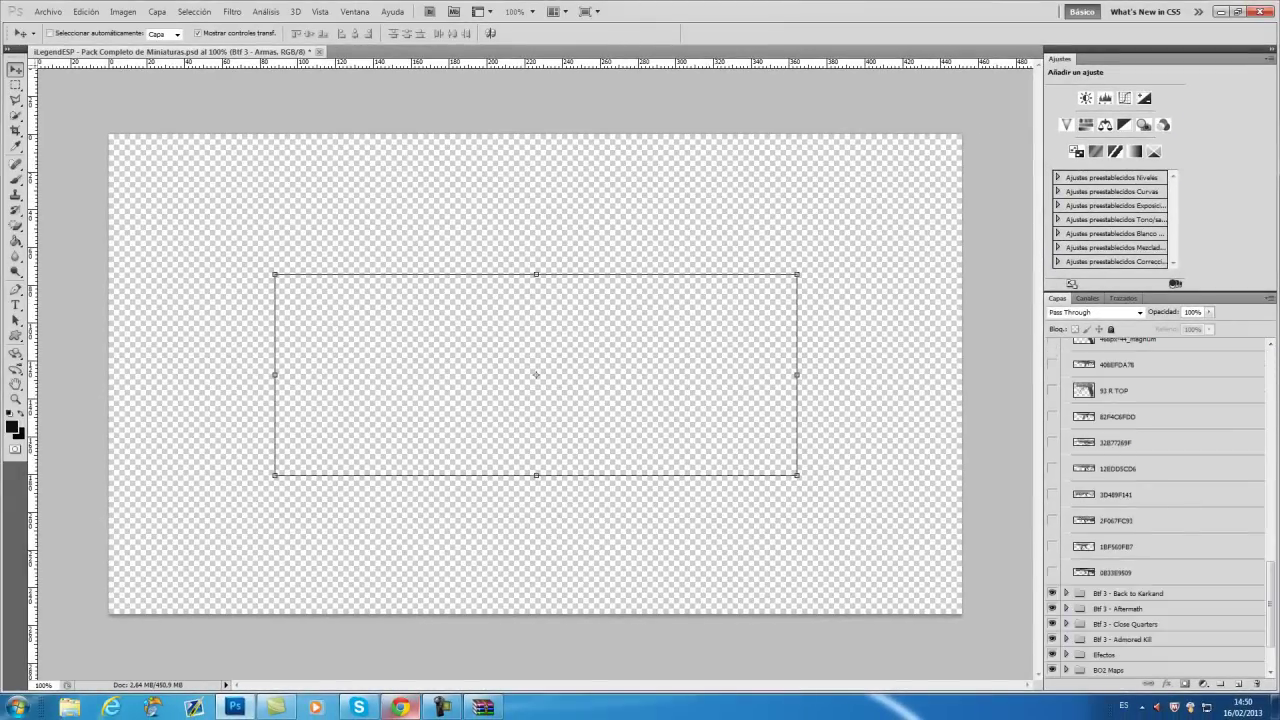
left_click(1052, 520)
left_click(1052, 520)
left_click(1052, 390)
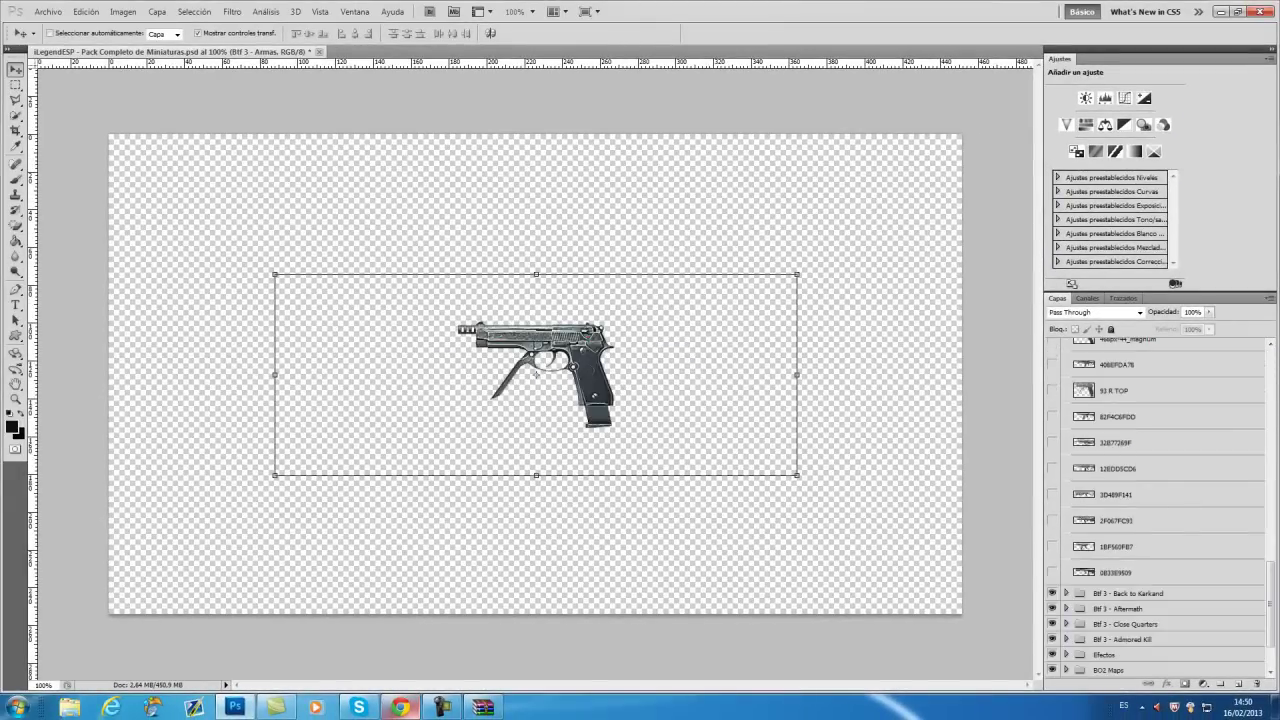
left_click(1052, 390)
left_click(1052, 572)
left_click(1052, 572)
scroll(1160, 505, "up", 10)
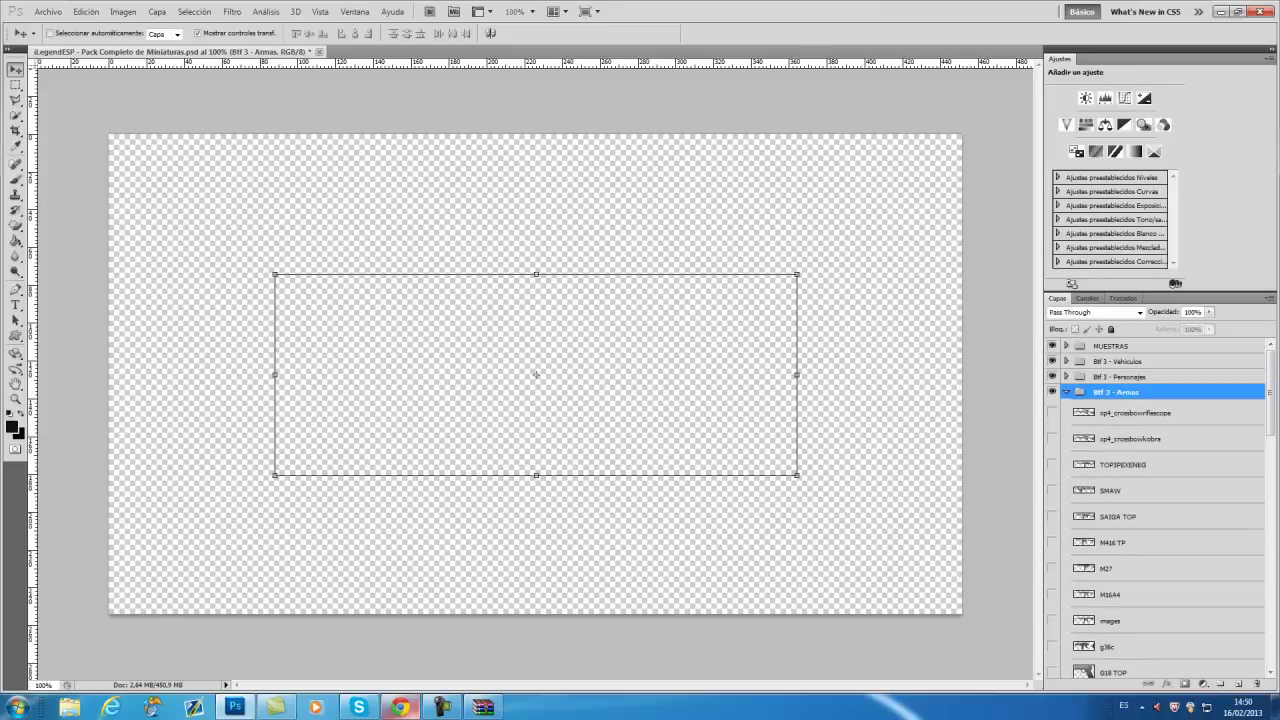
left_click(1066, 392)
Step: Preview the recon hombre, bf3-ru-support2, bf3-ru-engineer2 and bf3-ru-assault2 characters in the Btf 3 - Personajes group, and collapse the group
left_click(1066, 377)
left_click(1052, 397)
left_click(1052, 397)
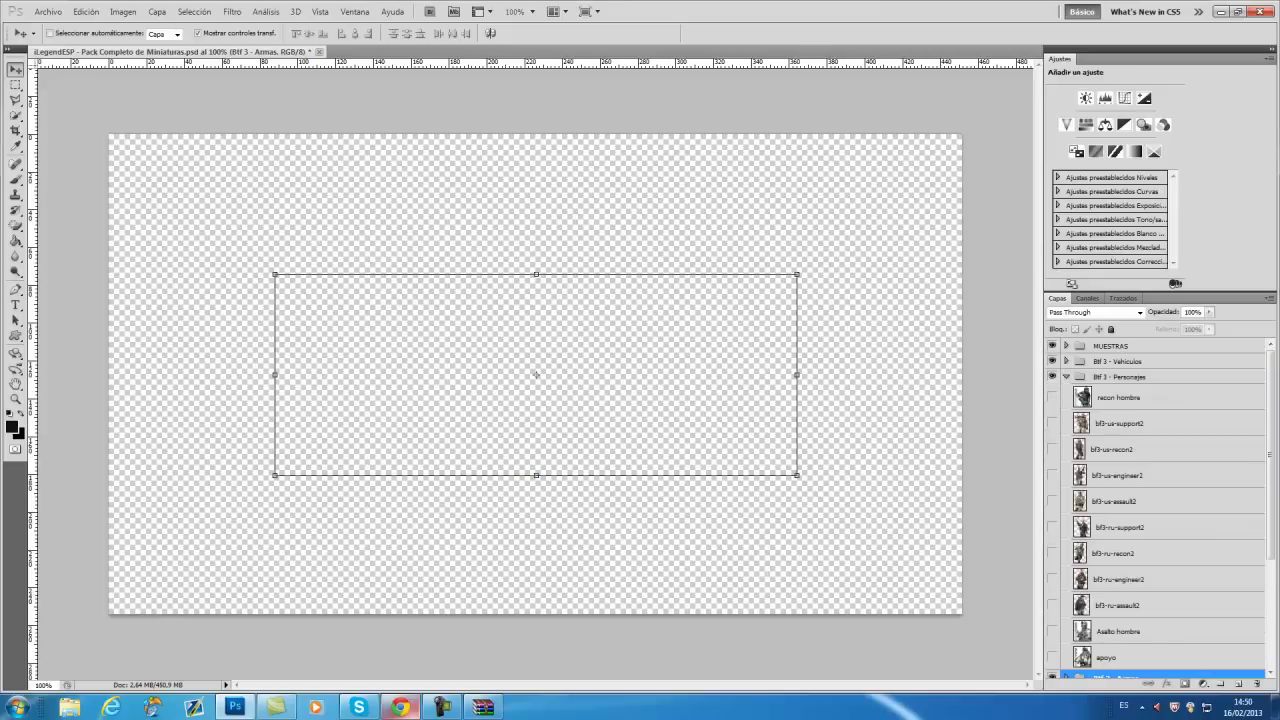
left_click(1052, 527)
left_click(1052, 527)
left_click(1052, 579)
left_click(1052, 579)
left_click(1052, 605)
left_click(1052, 605)
left_click(1120, 377)
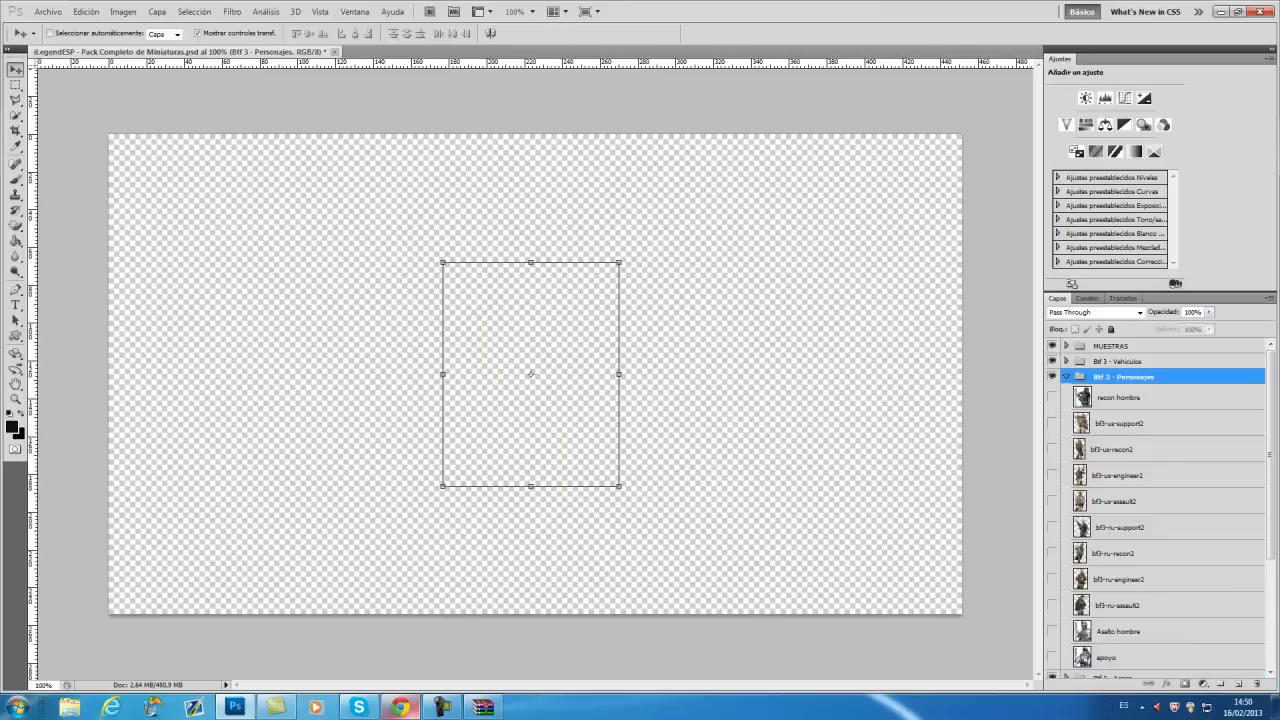
left_click(1066, 377)
Step: Look inside the Btf 3 - Vehiculos group and collapse it, then select the MUESTRAS group and clear the layer selection
left_click(1066, 361)
left_click(1066, 361)
left_click(1112, 346)
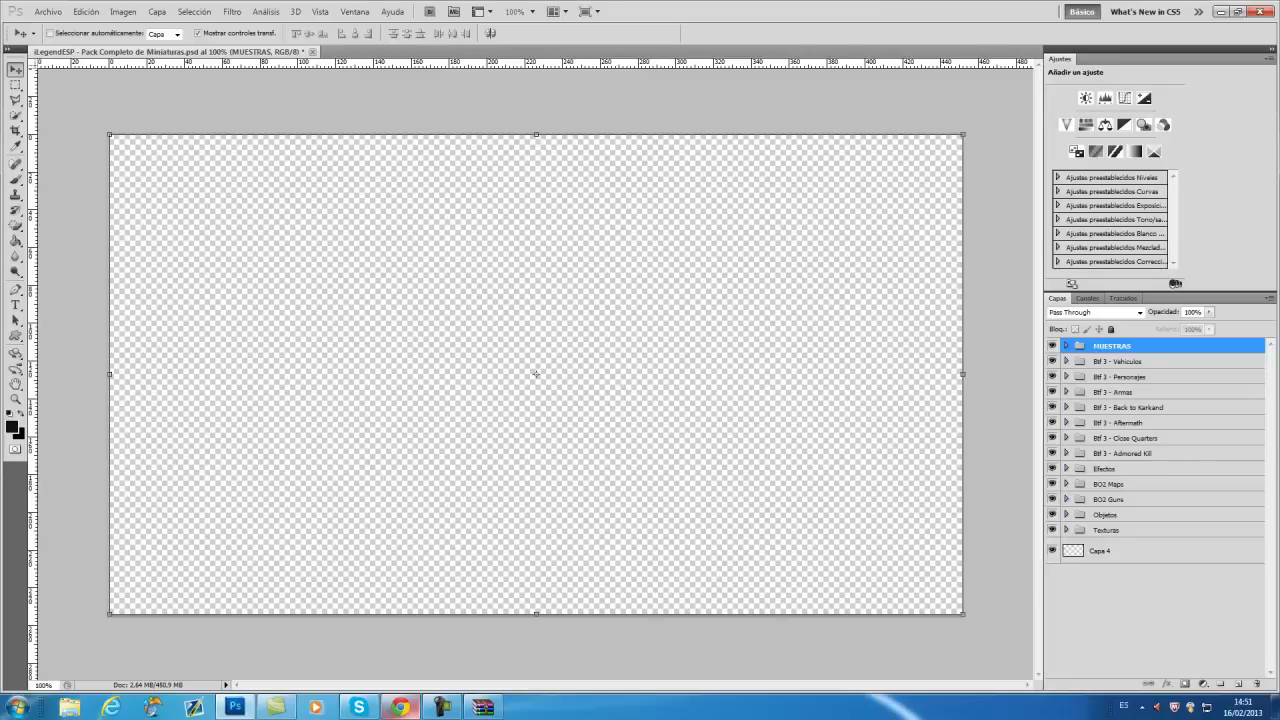
left_click(1150, 610)
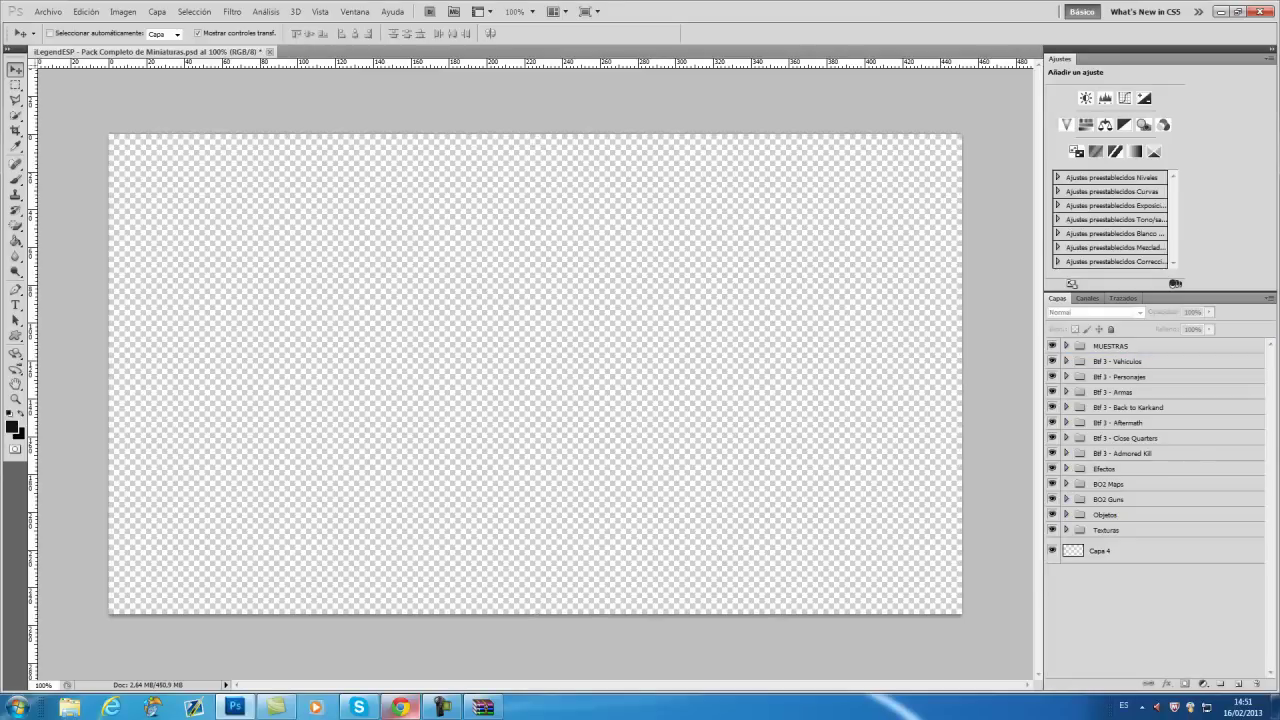